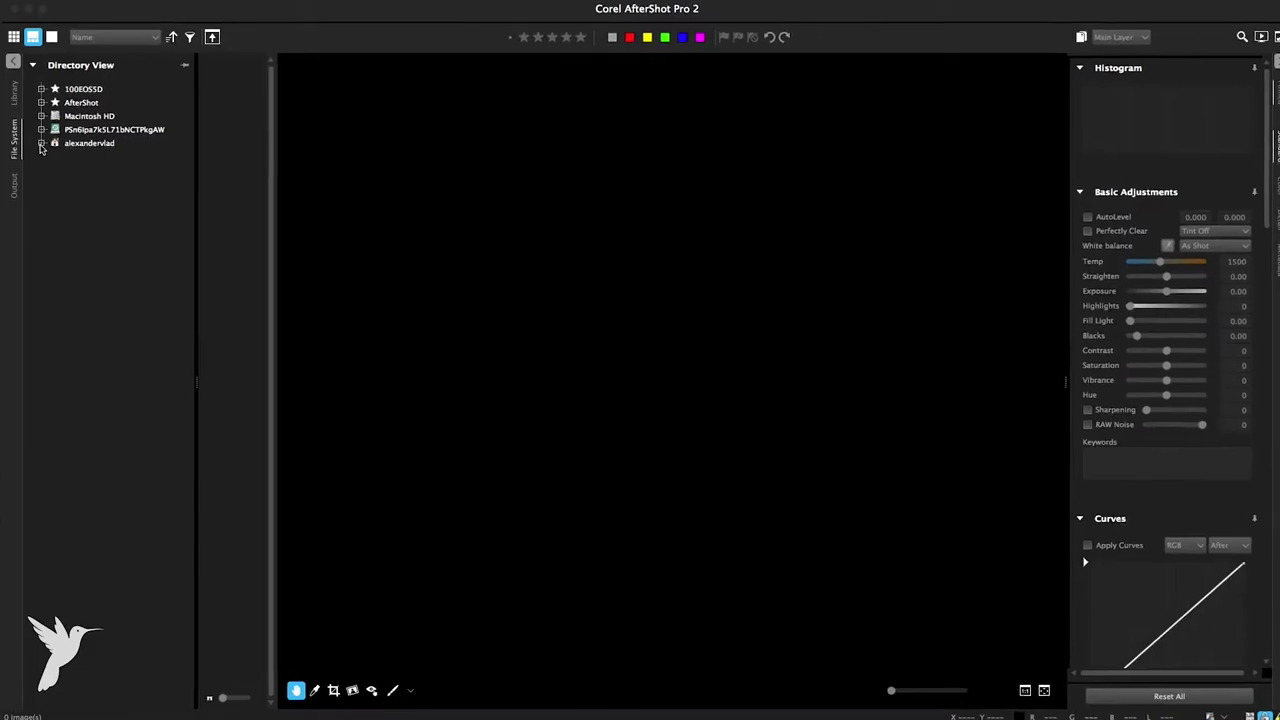
Expand home > Pictures > AfterShot > Sample RAW in the file-system tree to reach Transylvania_Roma.
click(41, 143)
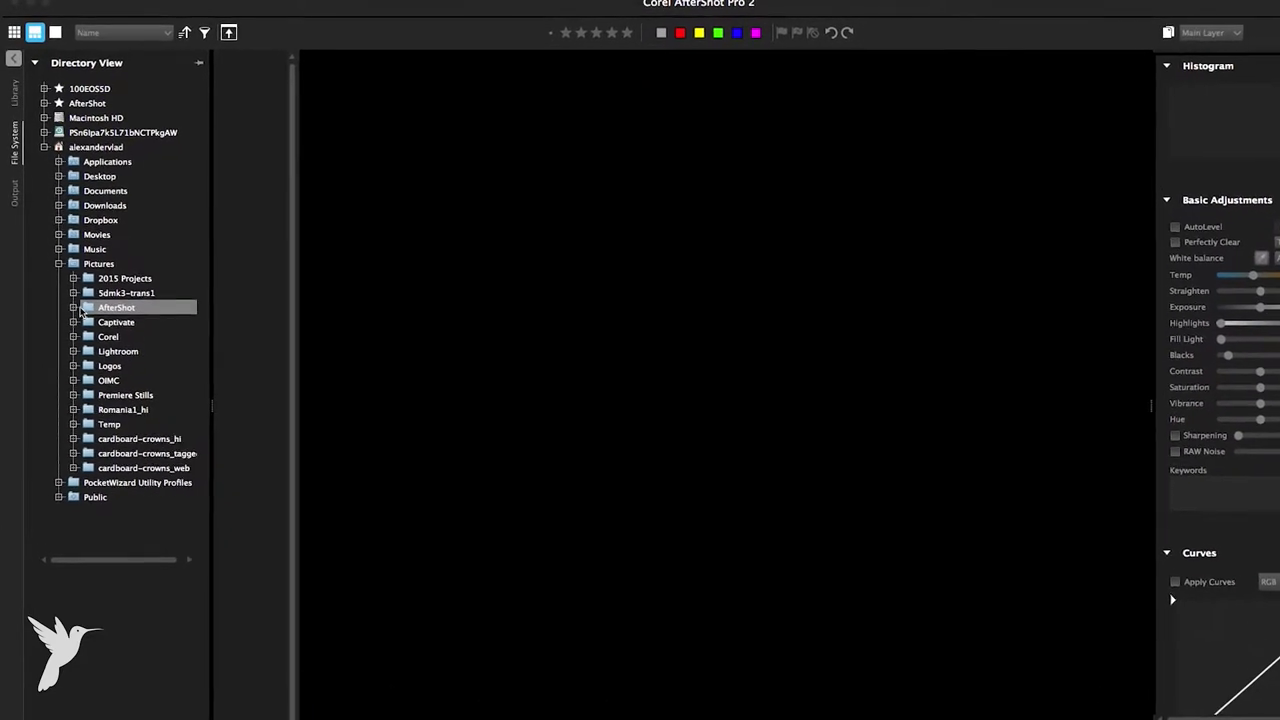
click(74, 307)
click(130, 366)
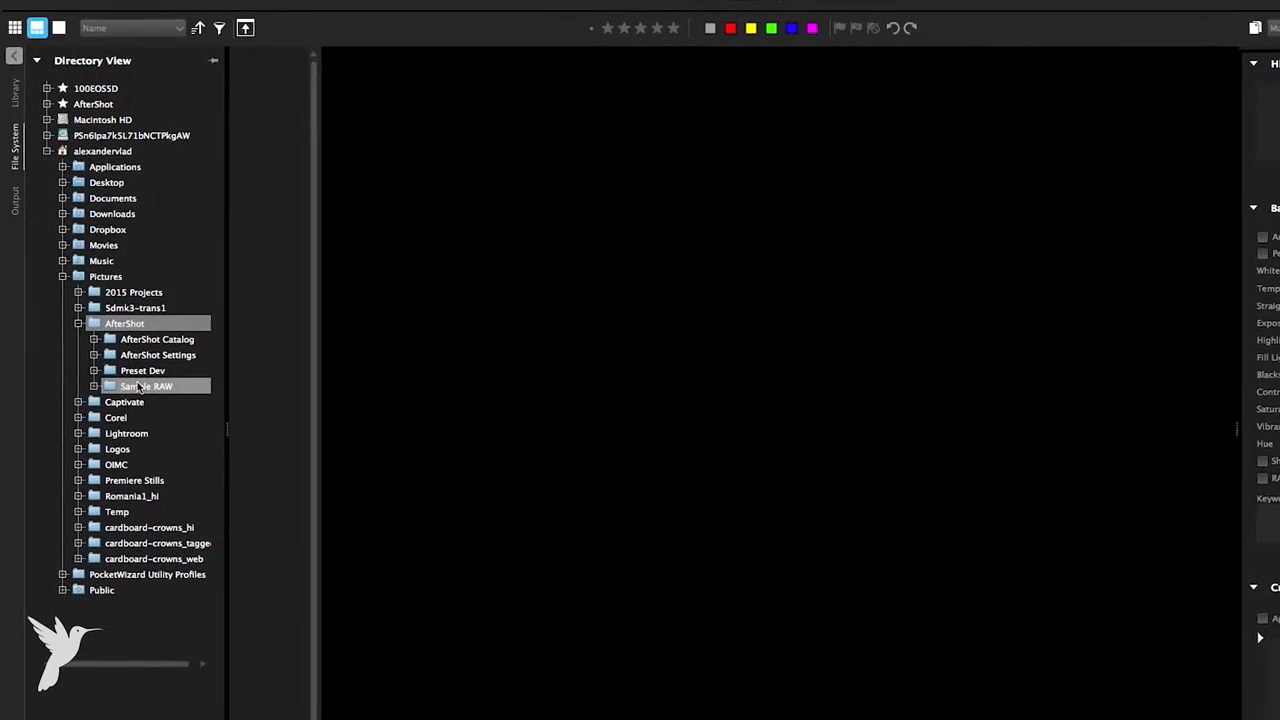
click(94, 386)
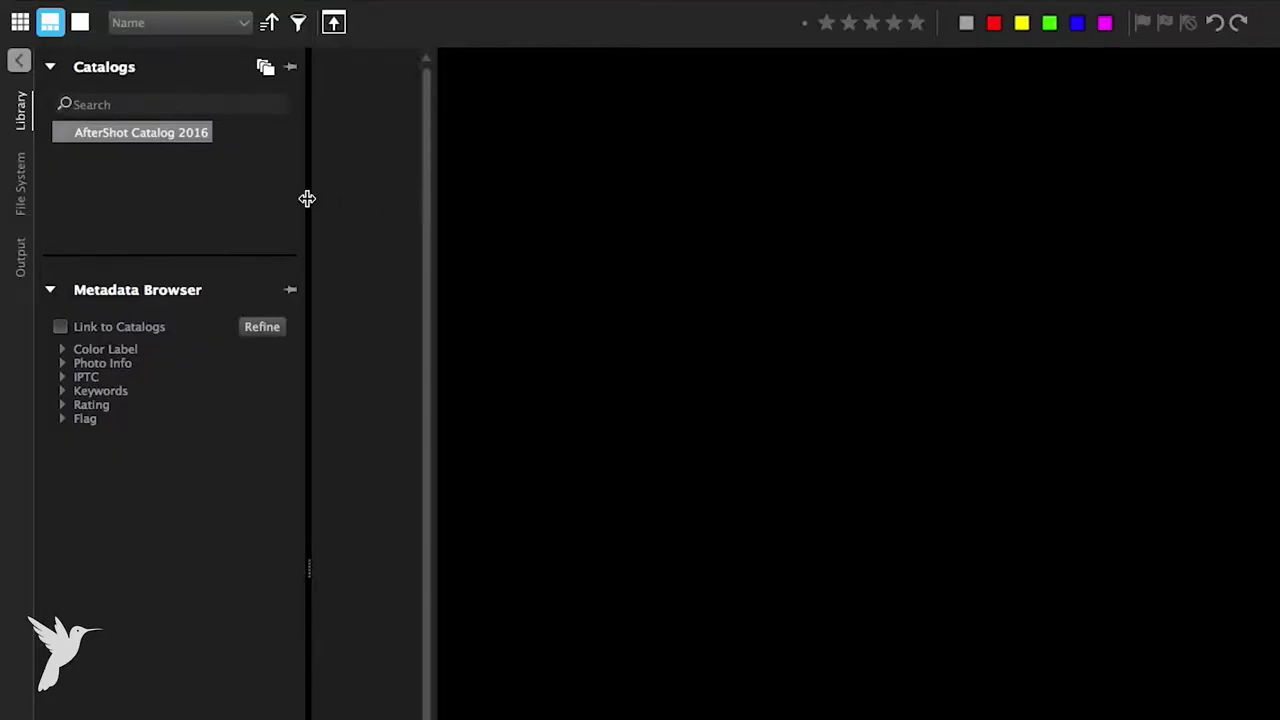
click(20, 185)
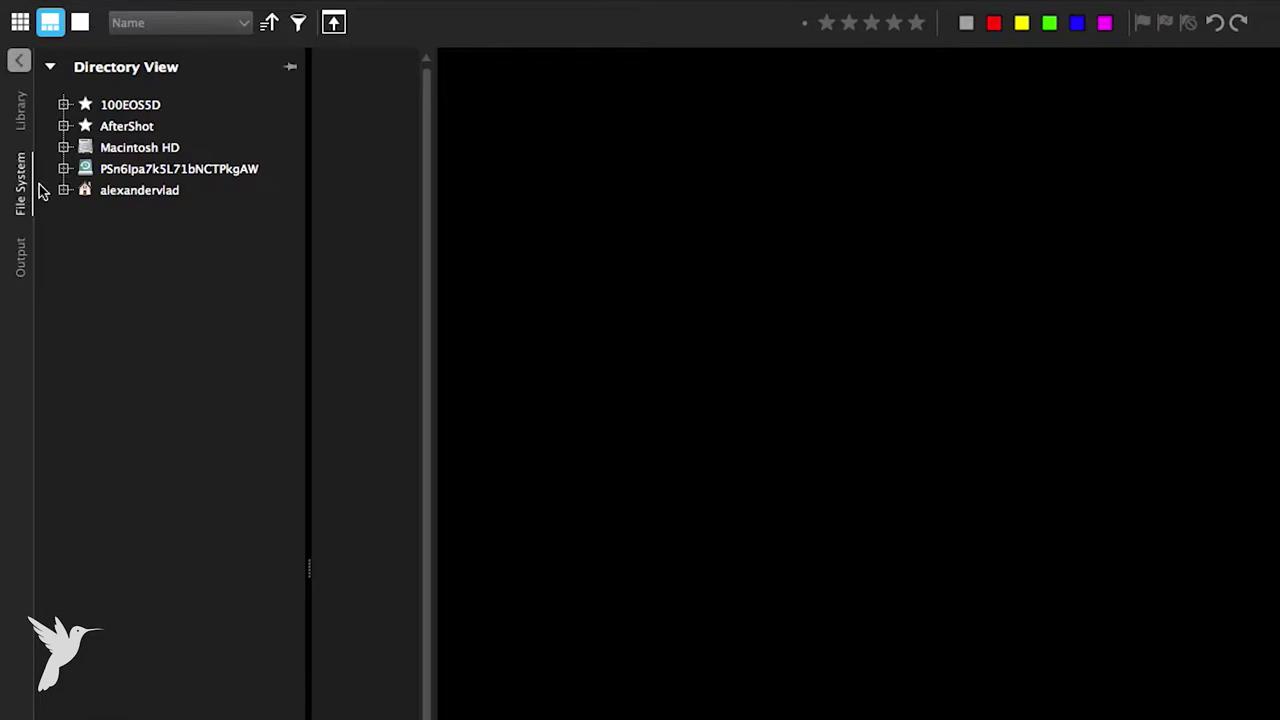
click(63, 190)
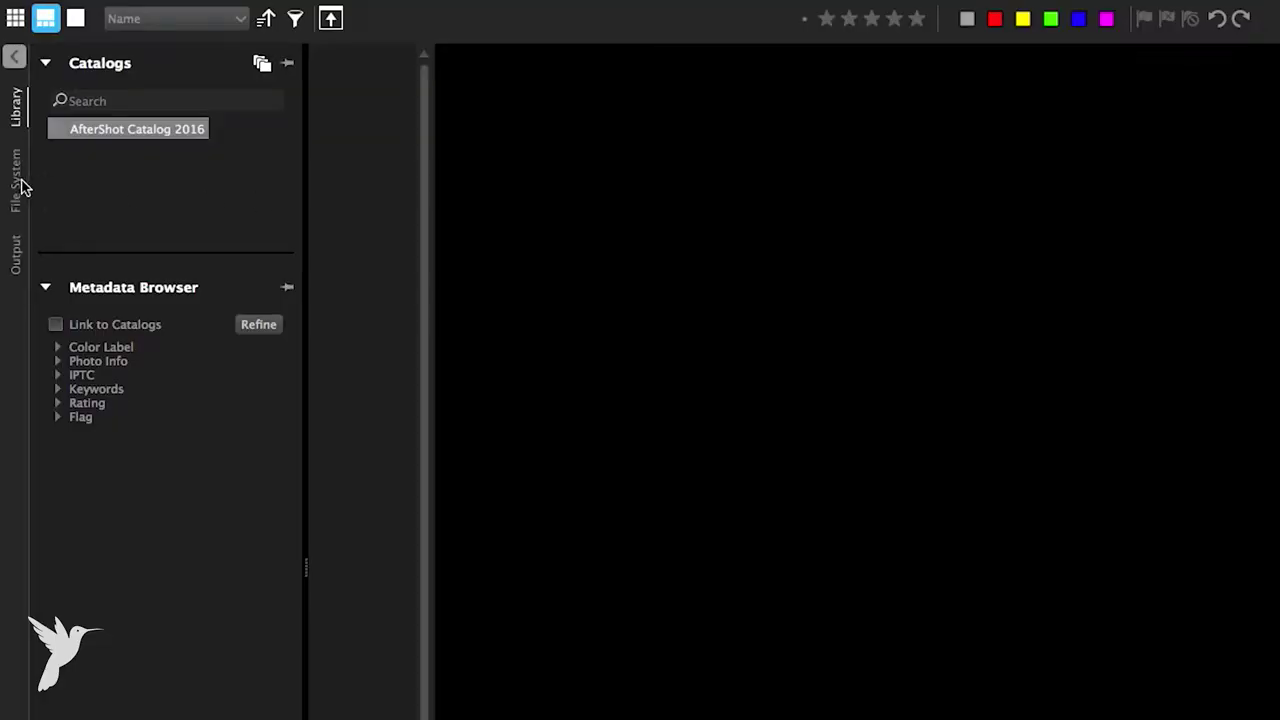
click(18, 182)
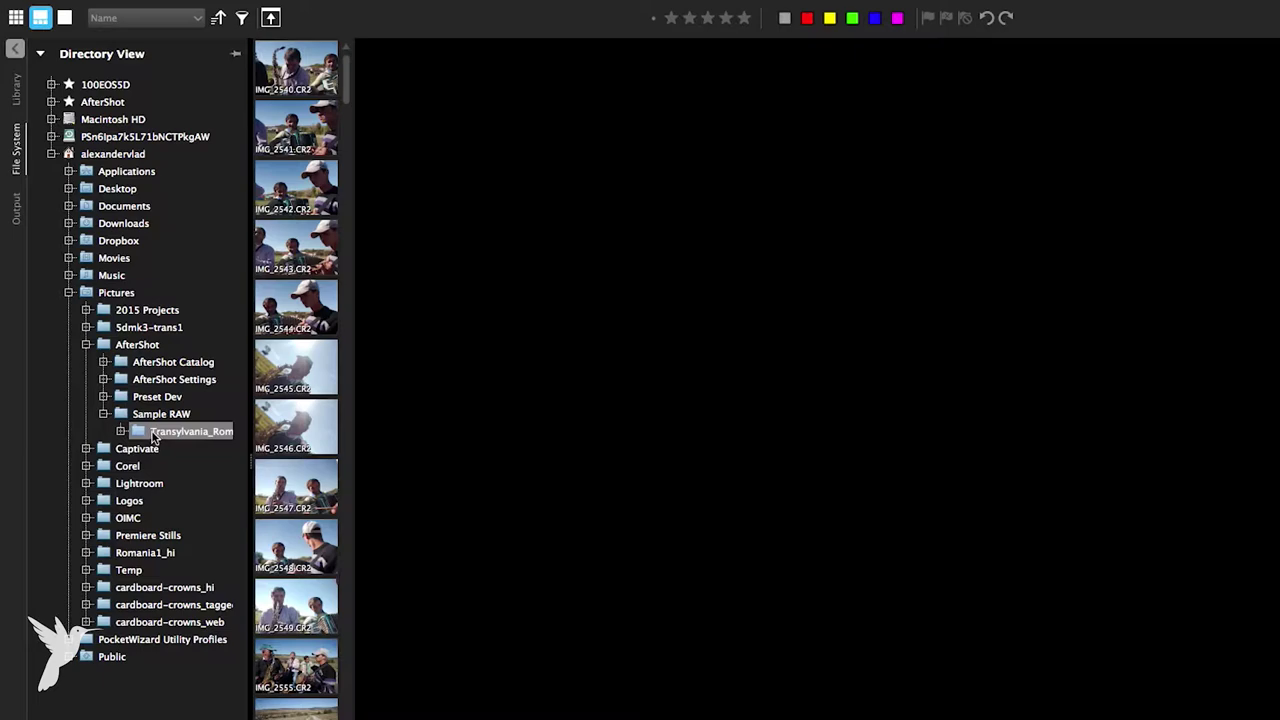
Bookmark the Transylvania_Roma folder and load its photos.
right_click(144, 436)
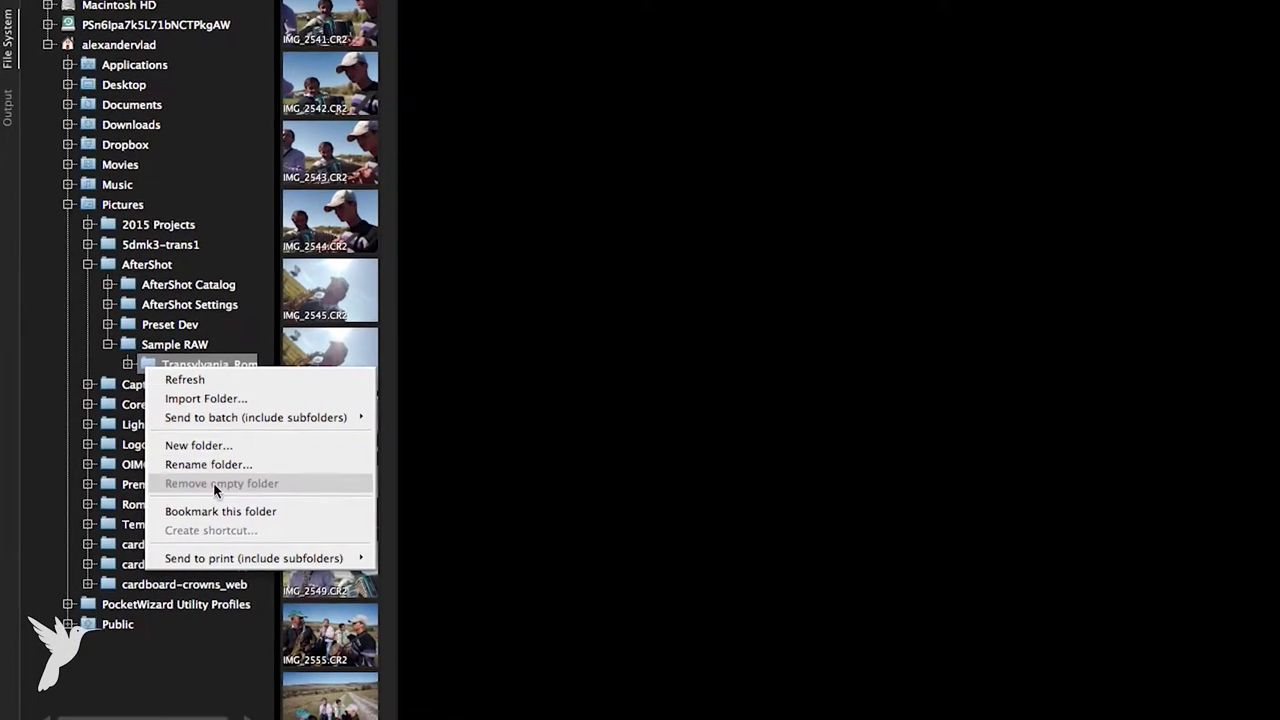
click(225, 526)
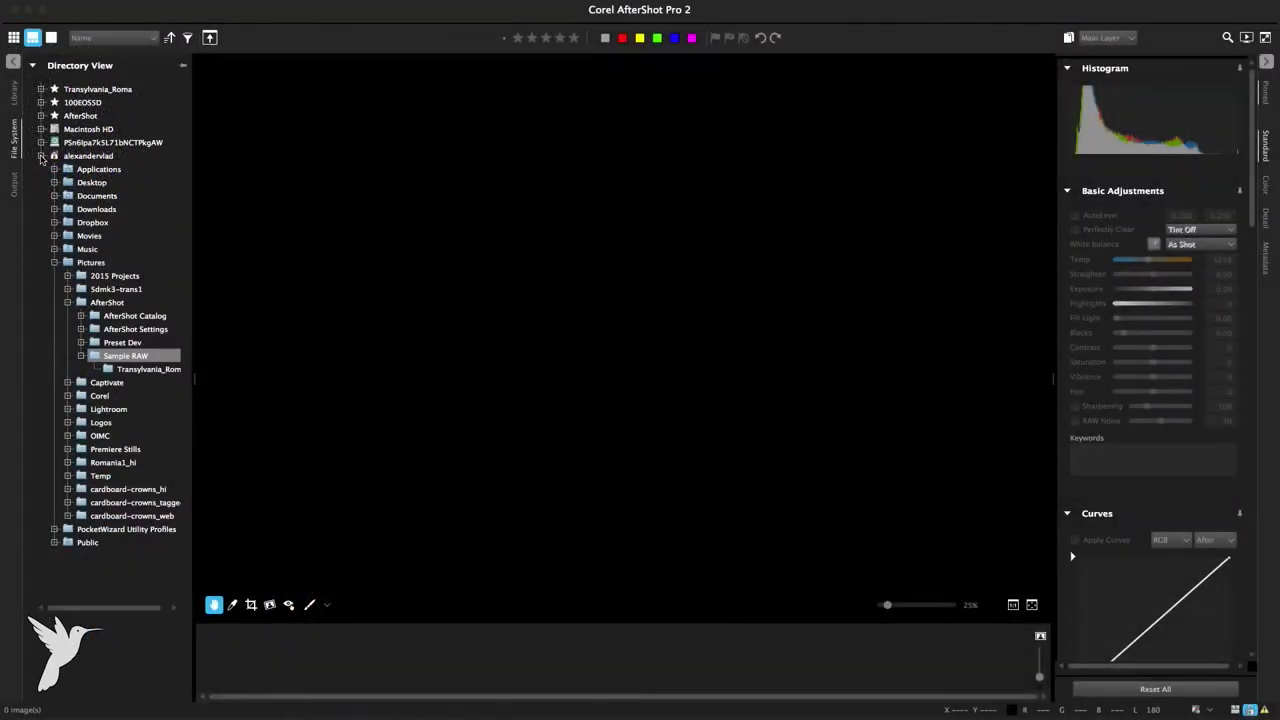
click(148, 369)
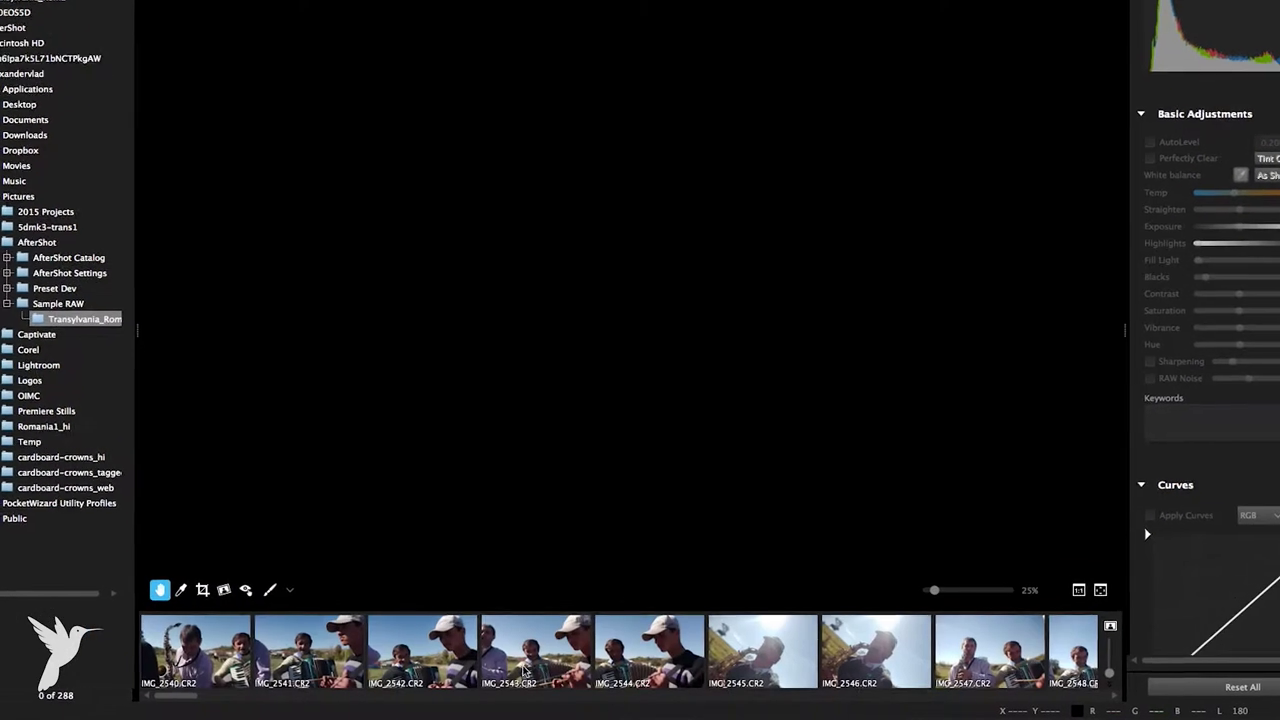
Scroll through the 288-photo filmstrip and open IMG_2610 in the viewer.
scroll(560, 660, right, 5)
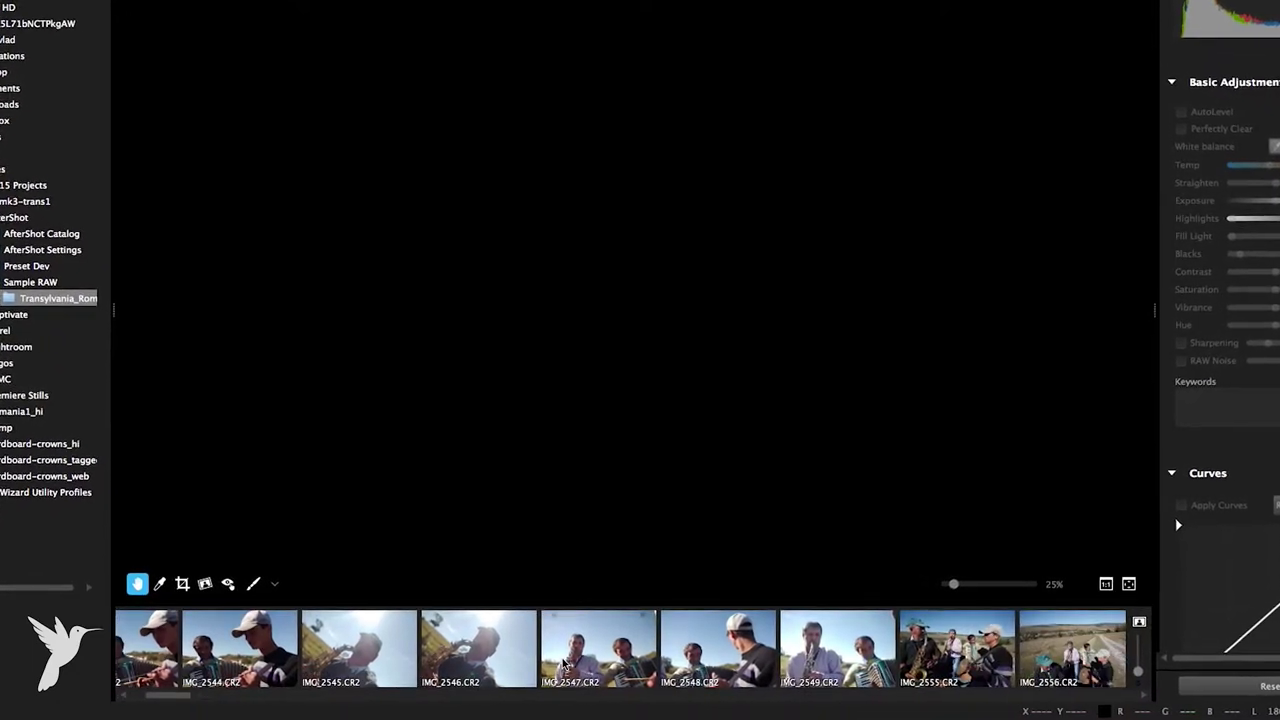
mouse_move(160, 694)
mouse_down()
mouse_move(307, 712)
mouse_move(295, 712)
mouse_up()
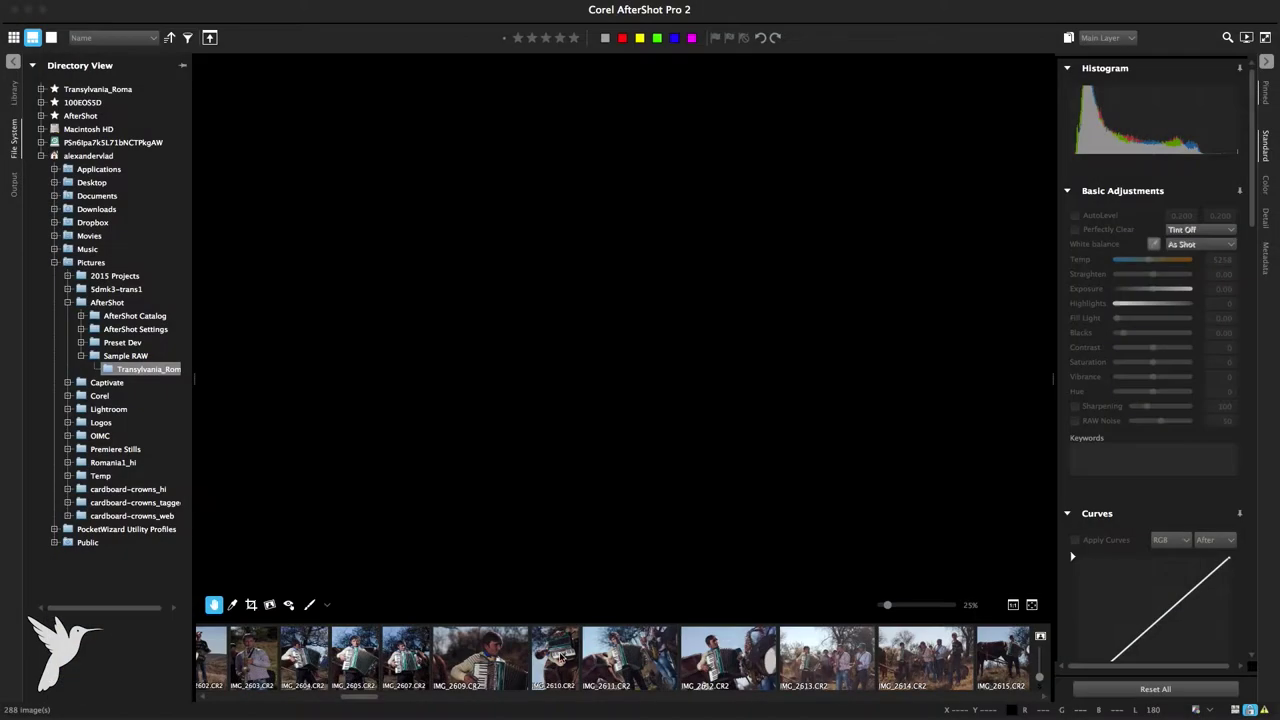
click(560, 655)
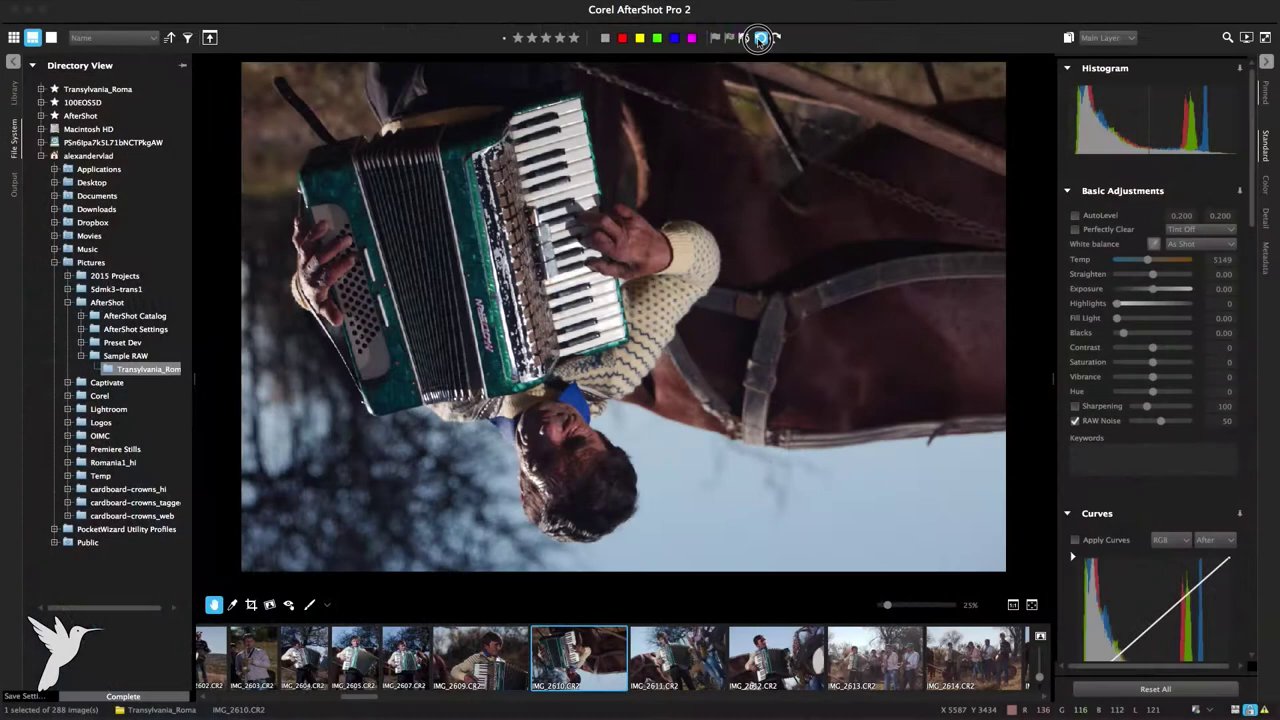
Rotate IMG_2610 left until upright, then cycle the view layouts back to the thumbnail grid.
click(760, 38)
click(760, 38)
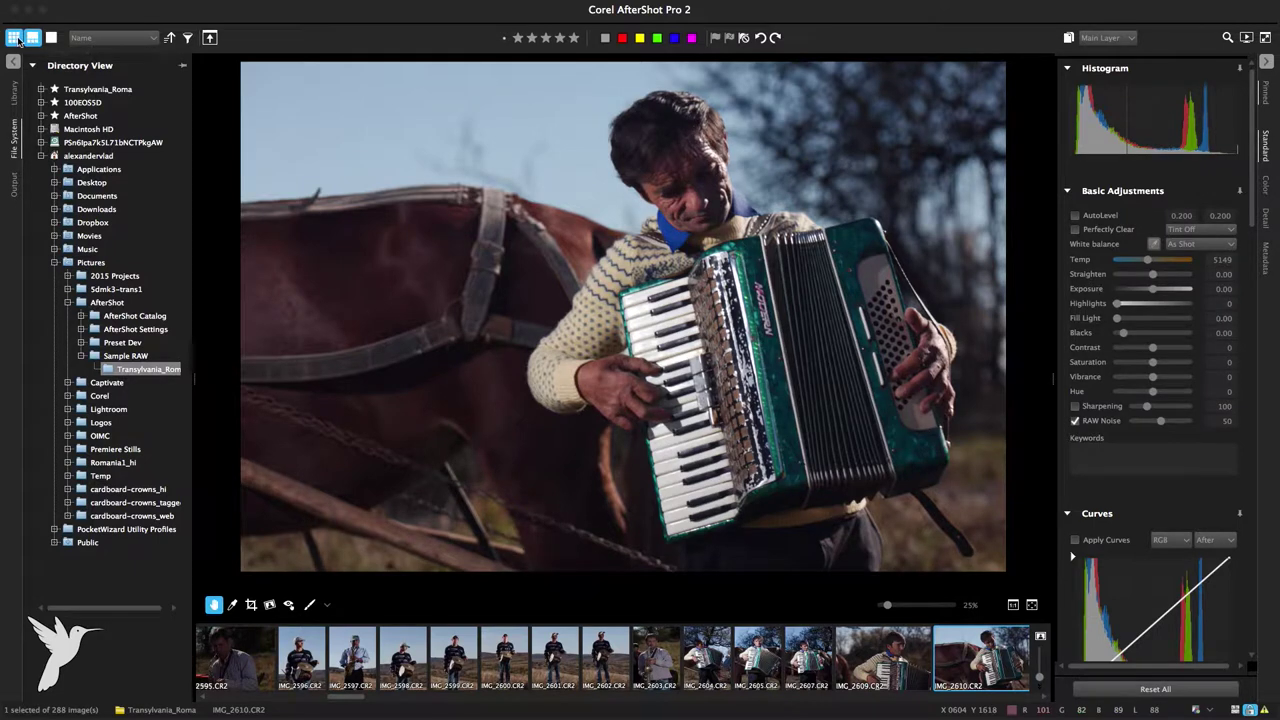
click(15, 38)
click(32, 38)
click(52, 38)
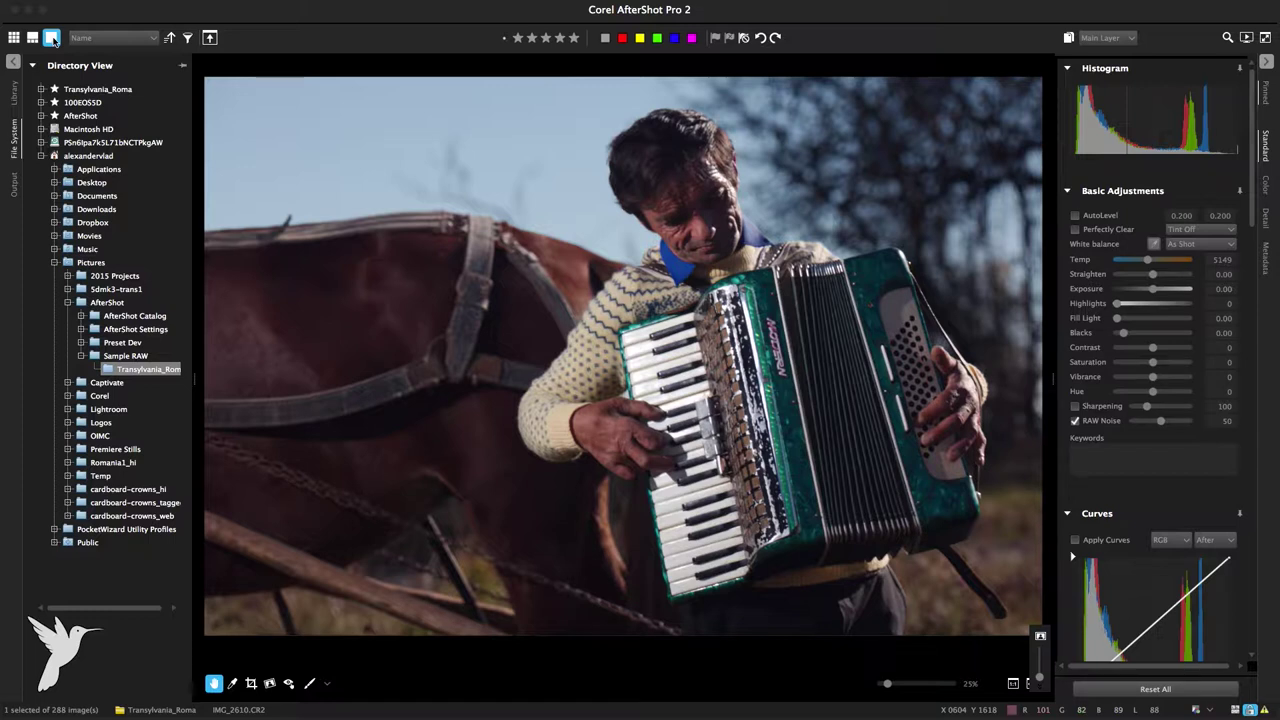
click(14, 38)
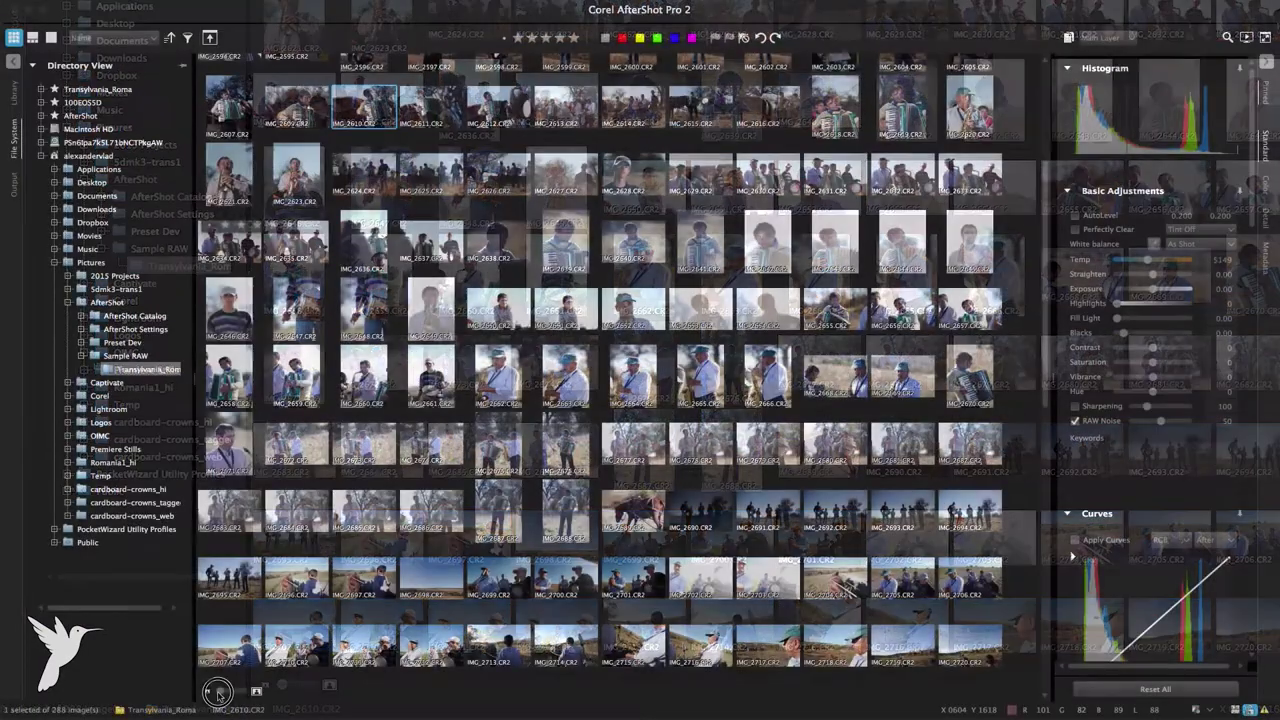
Enlarge the grid thumbnails, return to IMG_2610 with V, and heighten the filmstrip.
mouse_move(220, 692)
mouse_down()
mouse_move(246, 692)
mouse_move(215, 693)
mouse_up()
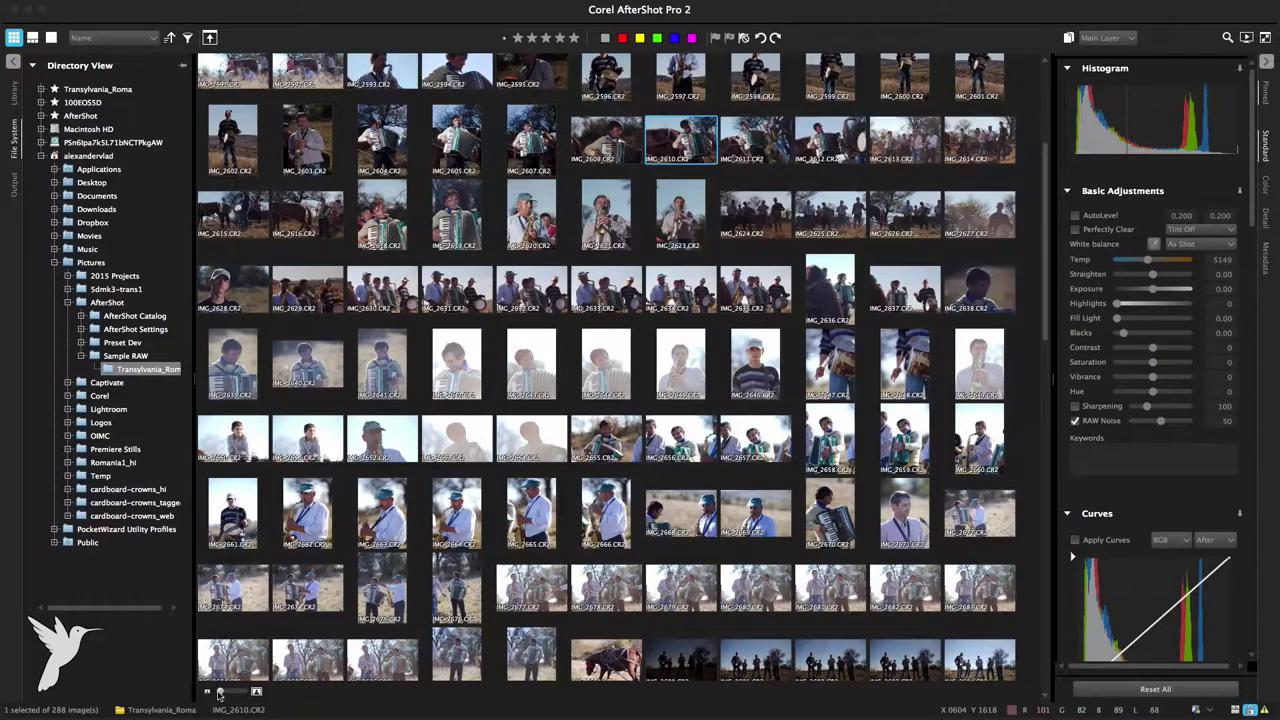
key(v)
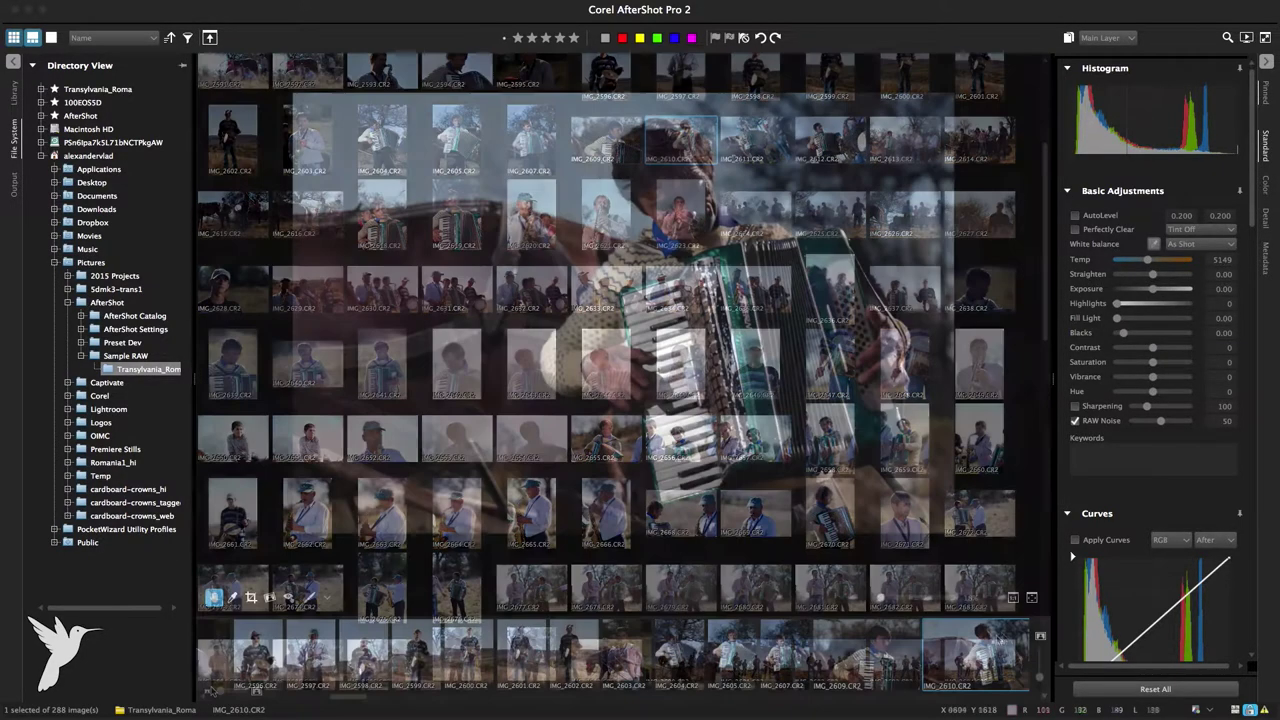
drag(1037, 668, 1040, 655)
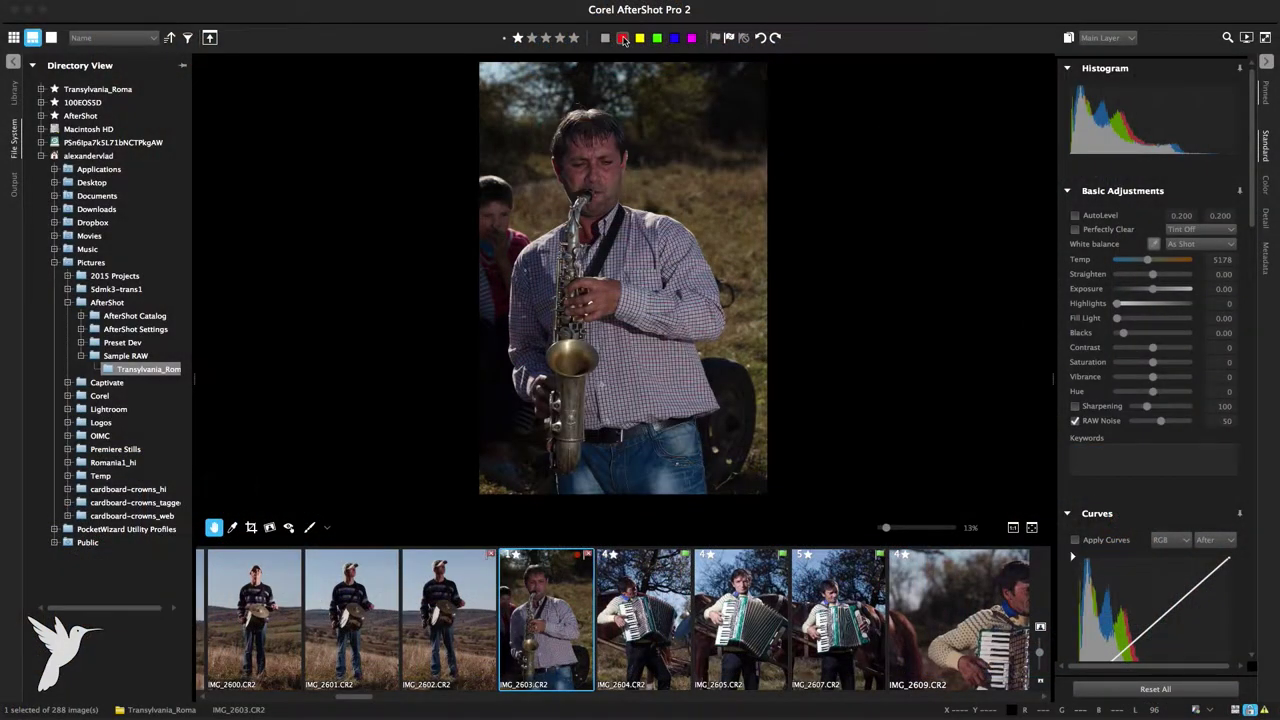
Advance to the next photo, IMG_2604, to continue rating and flagging.
click(622, 38)
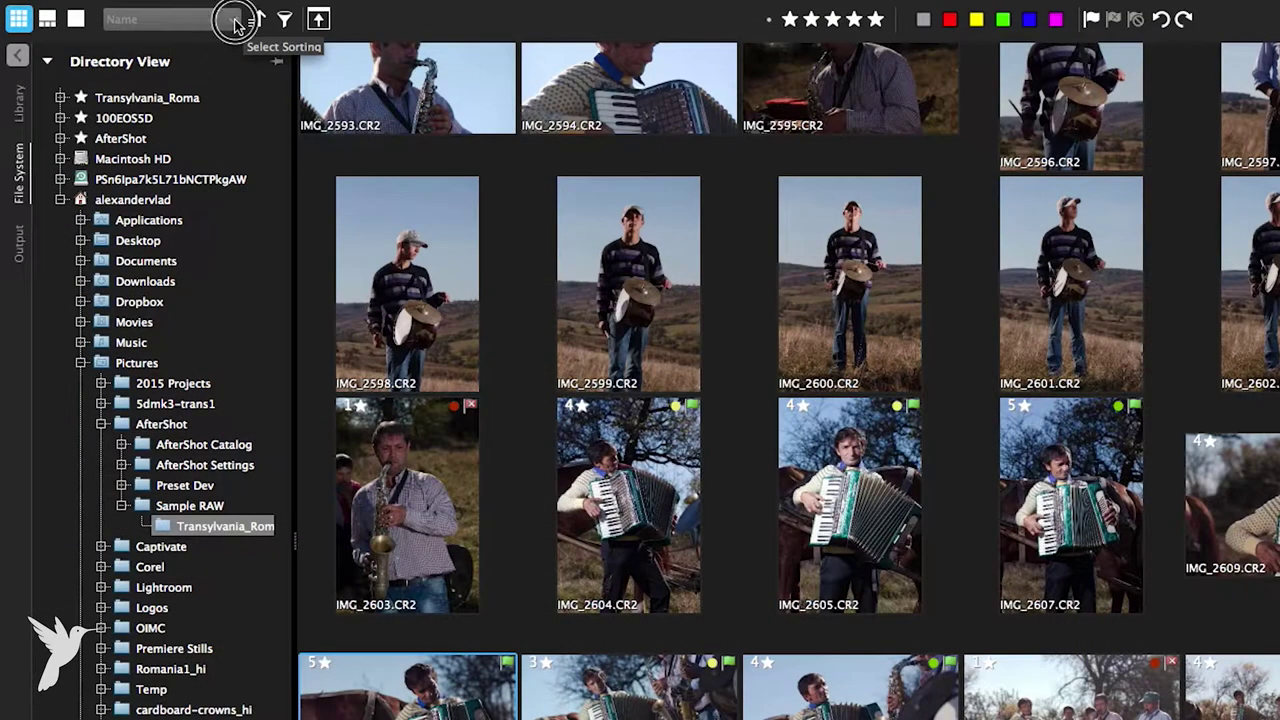
Sort by rating and filter to photos with four or more stars and a red label.
click(154, 38)
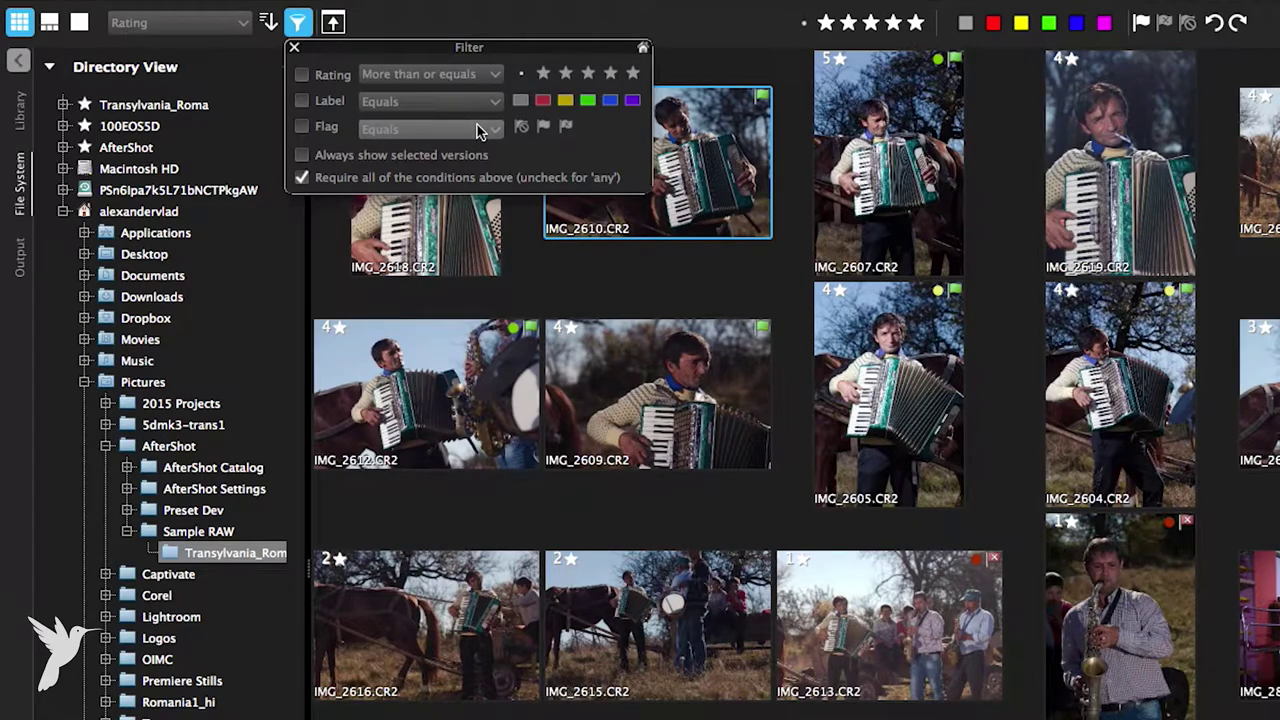
click(610, 76)
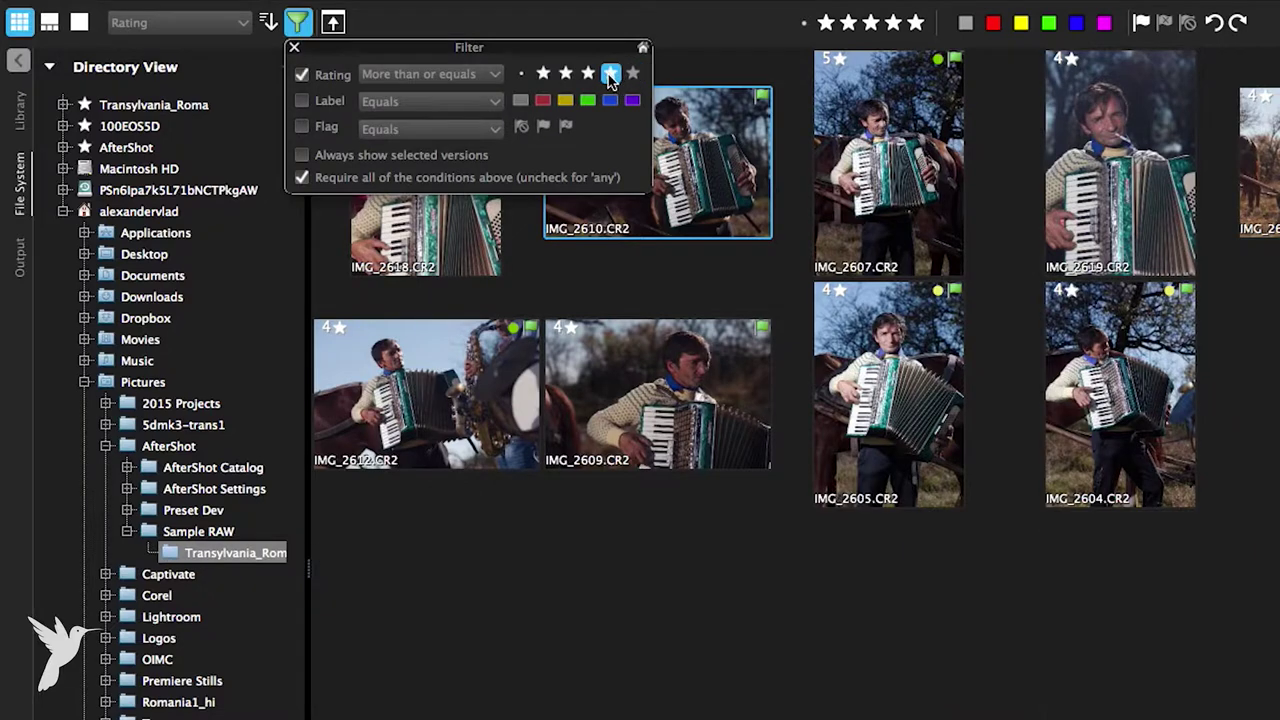
click(545, 102)
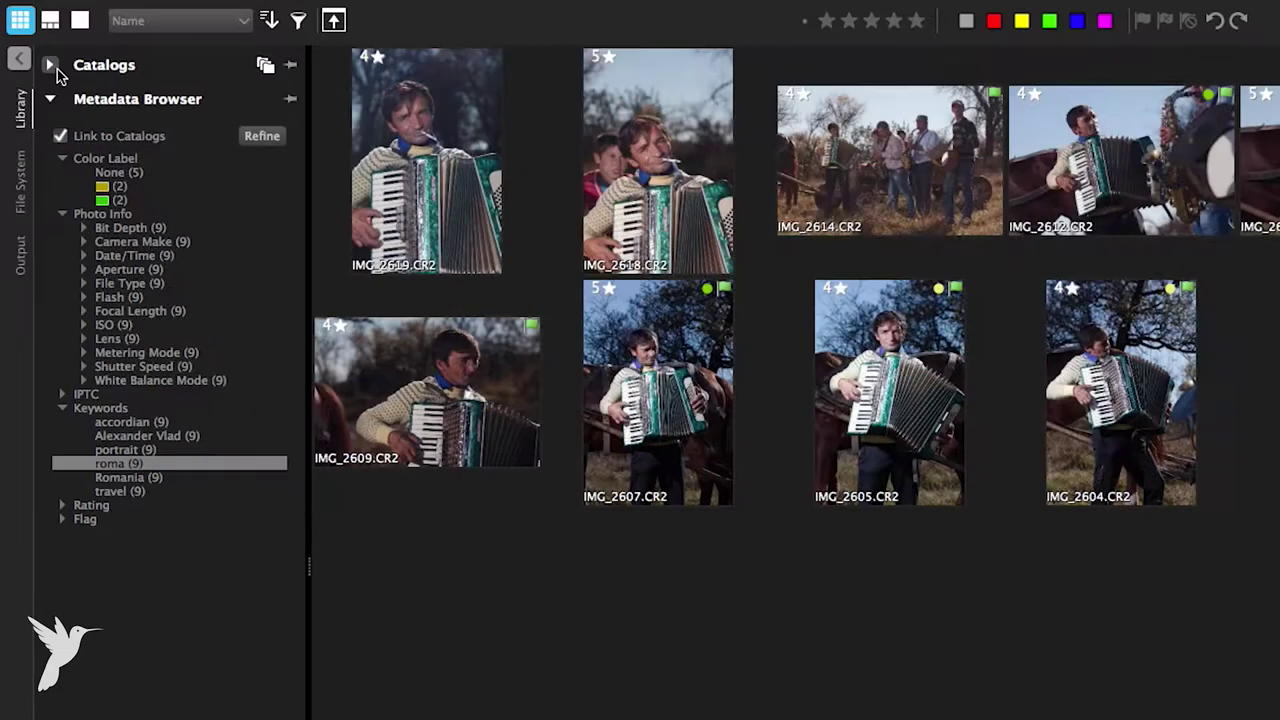
Expand the Catalogs list in the Library tab.
click(52, 66)
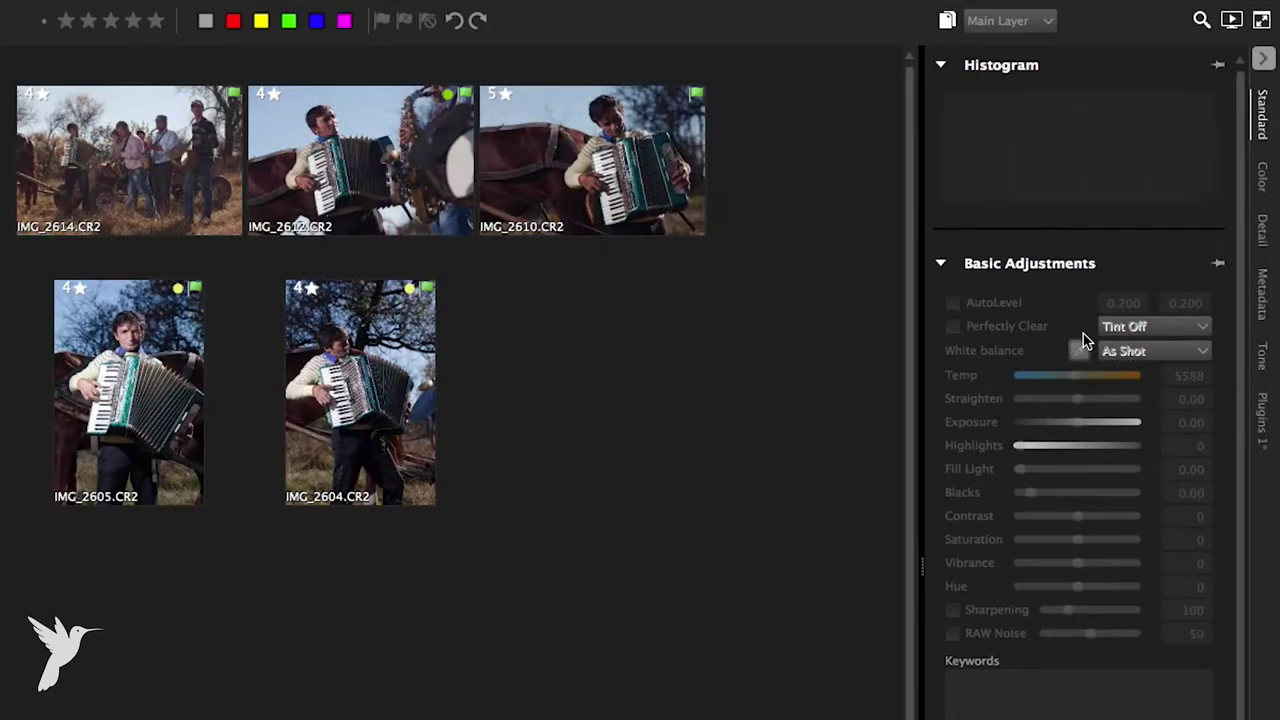
Cycle through the Color, Detail, Metadata, Tone, Plugins and Standard adjustment tabs.
click(1262, 177)
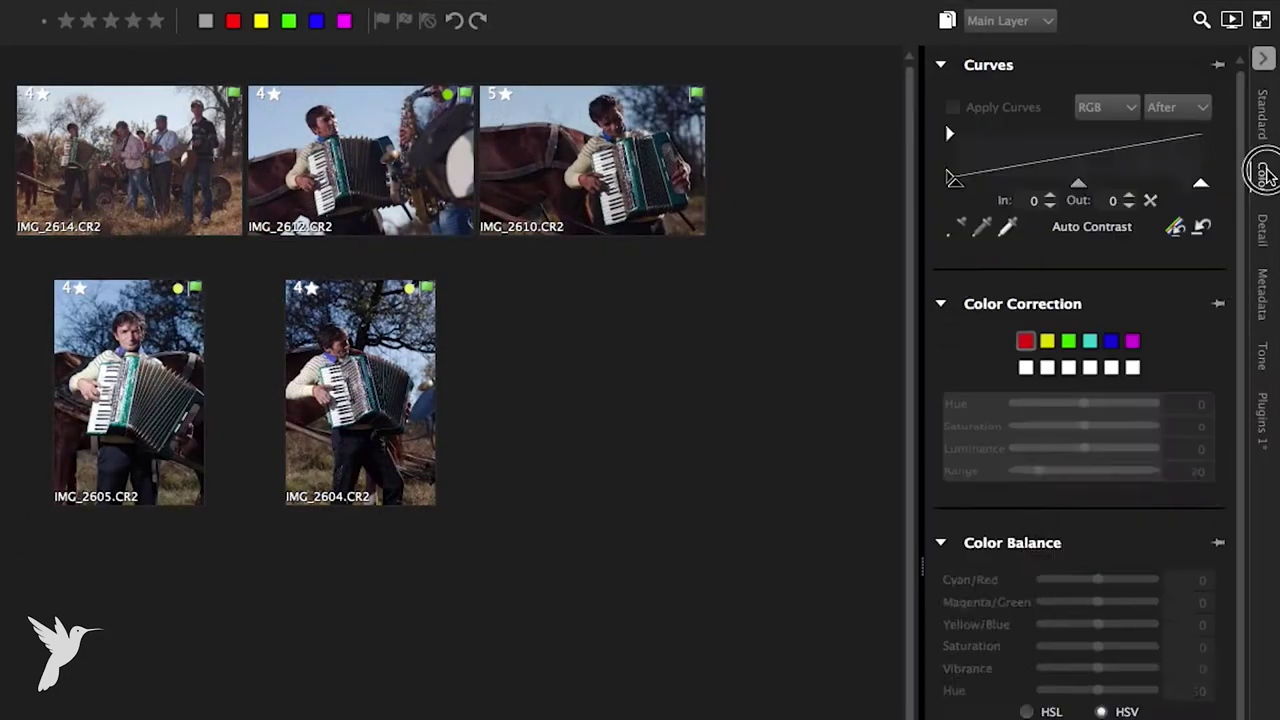
click(1262, 230)
click(1265, 296)
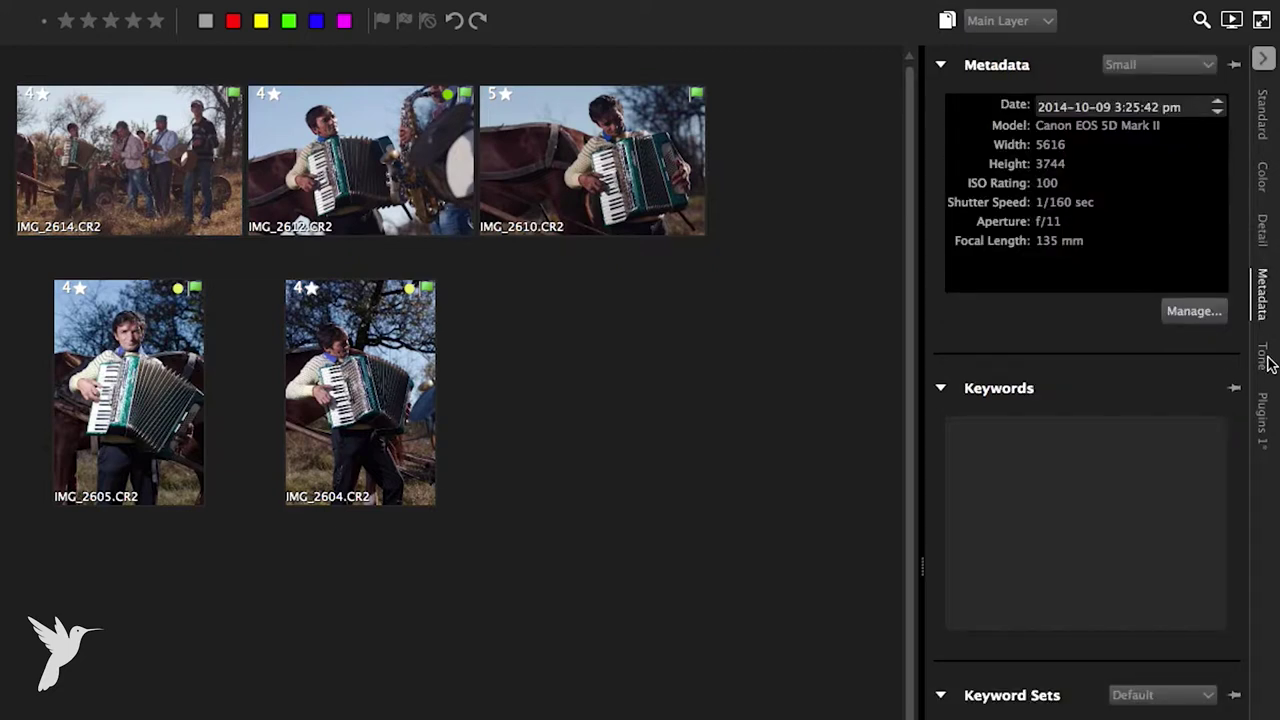
click(1264, 356)
click(1264, 405)
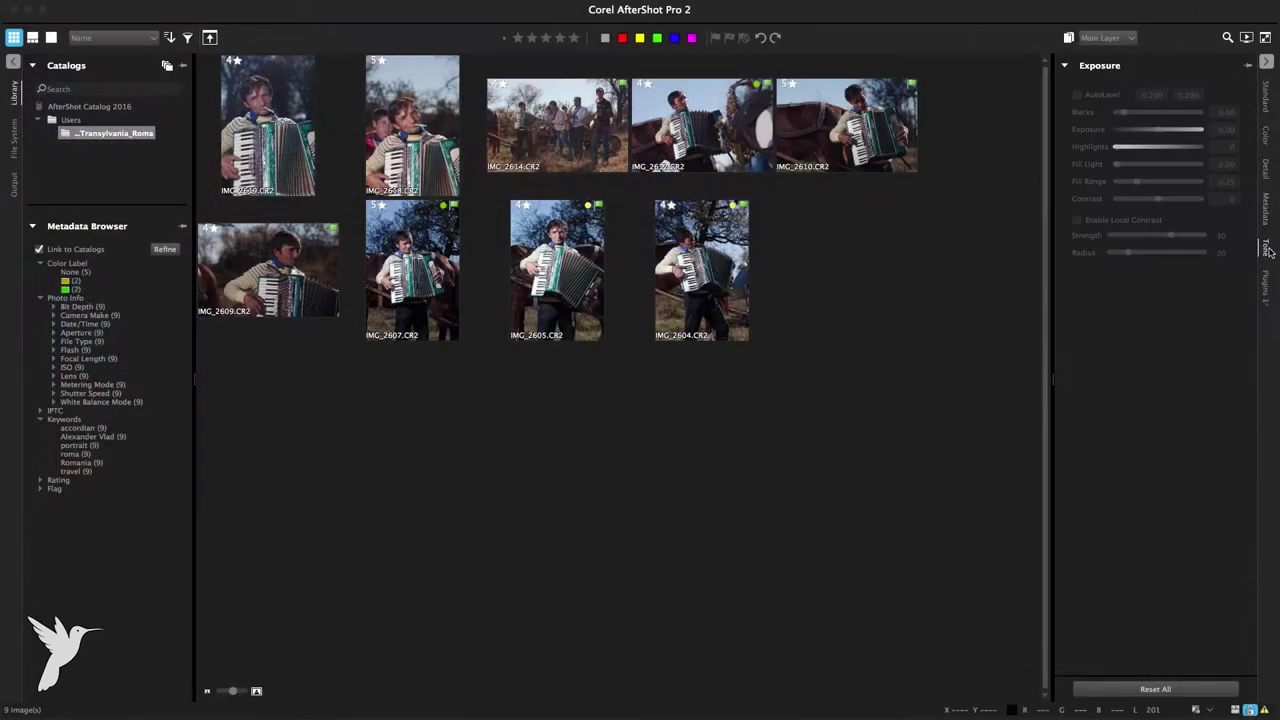
click(1267, 282)
click(1267, 96)
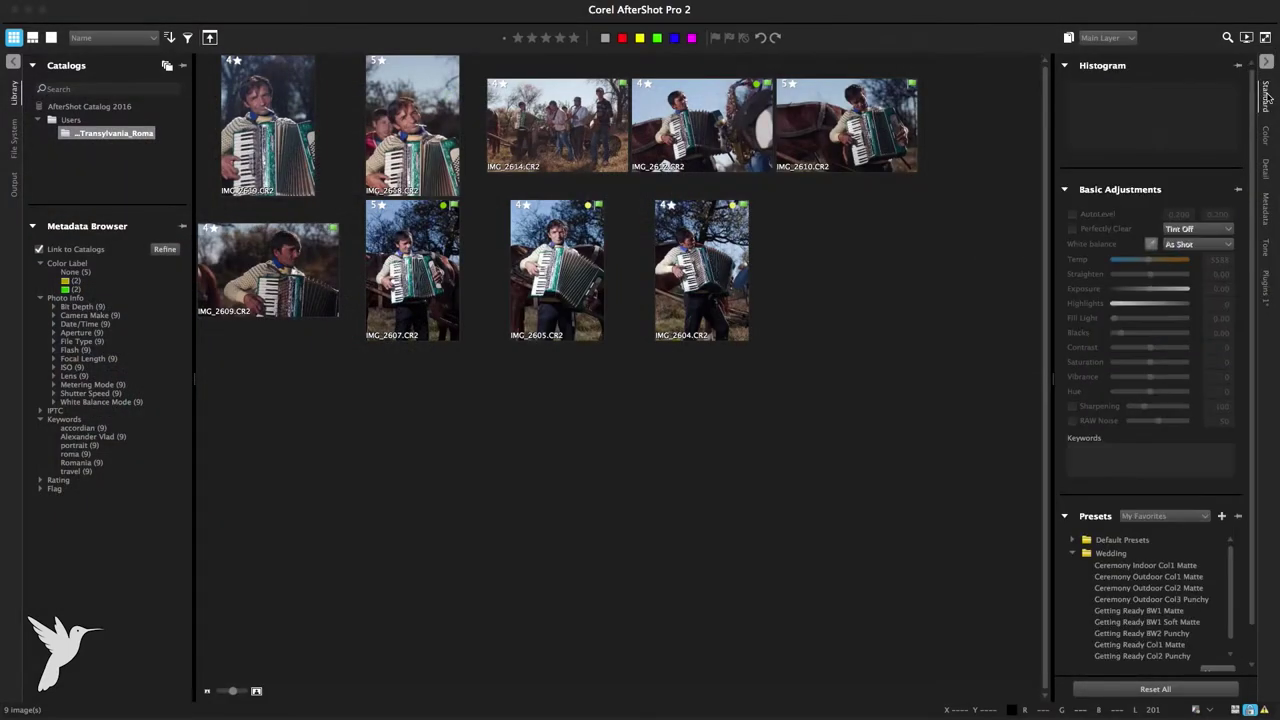
click(1266, 135)
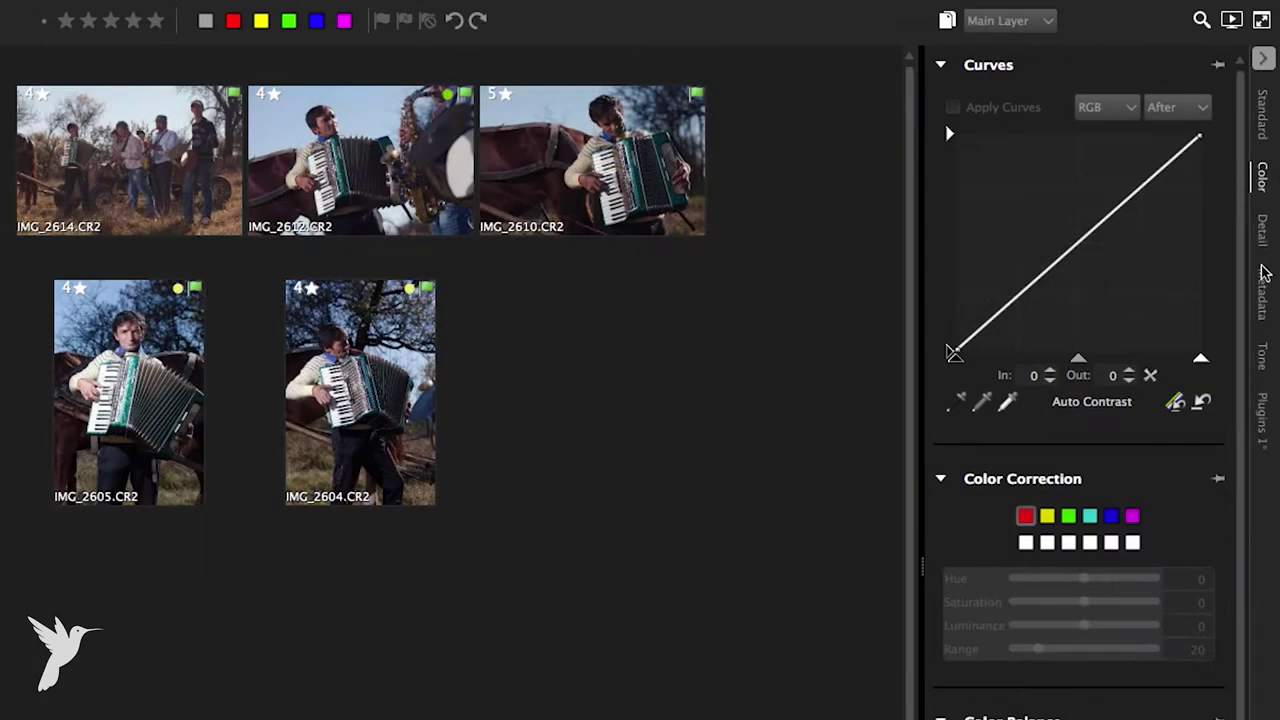
click(1265, 224)
Reorder the side tabs by dragging Metadata and Plugins into new positions.
drag(1262, 325, 1262, 420)
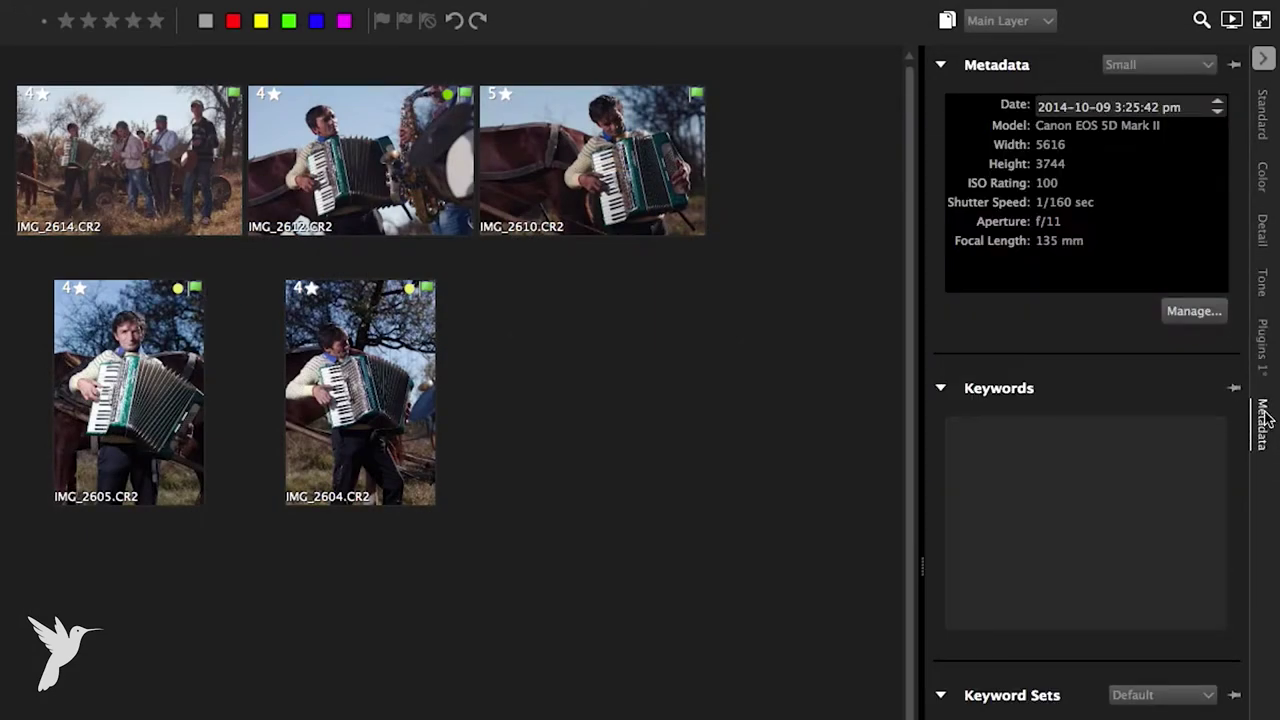
click(1265, 368)
drag(1265, 368, 1265, 465)
click(1265, 228)
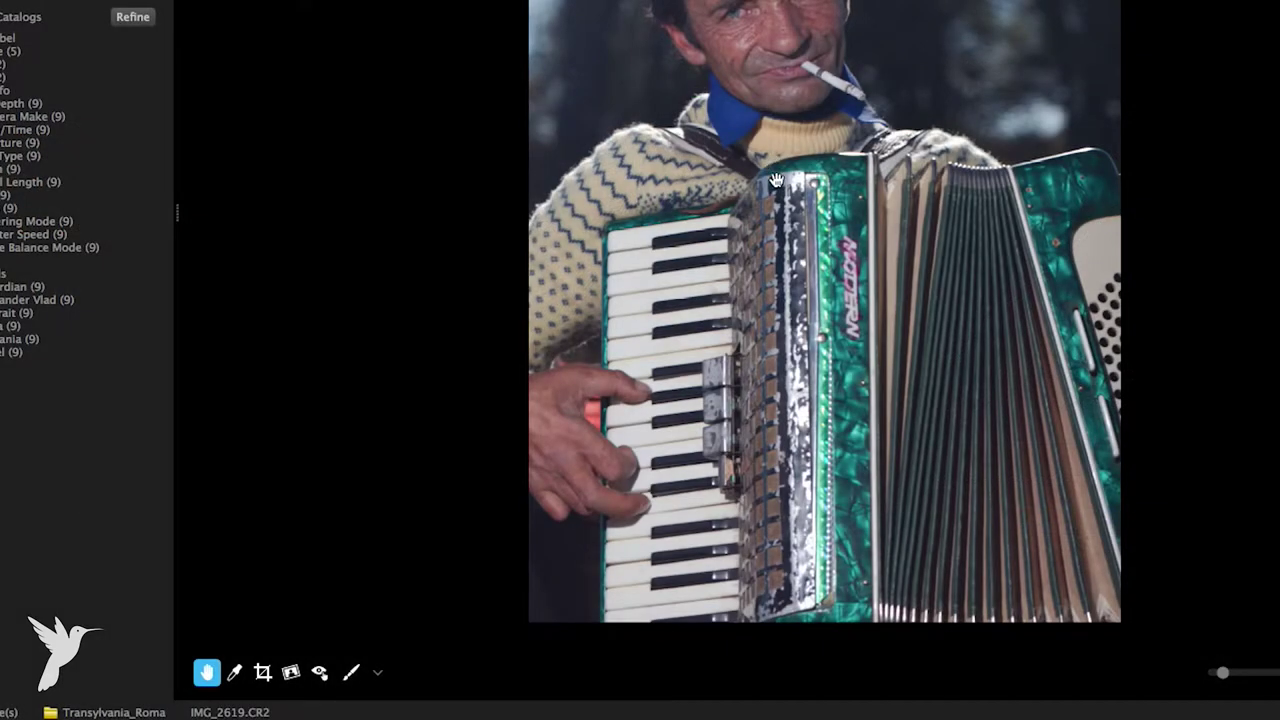
Try the white balance, crop and red-eye tools in the tool strip.
click(232, 673)
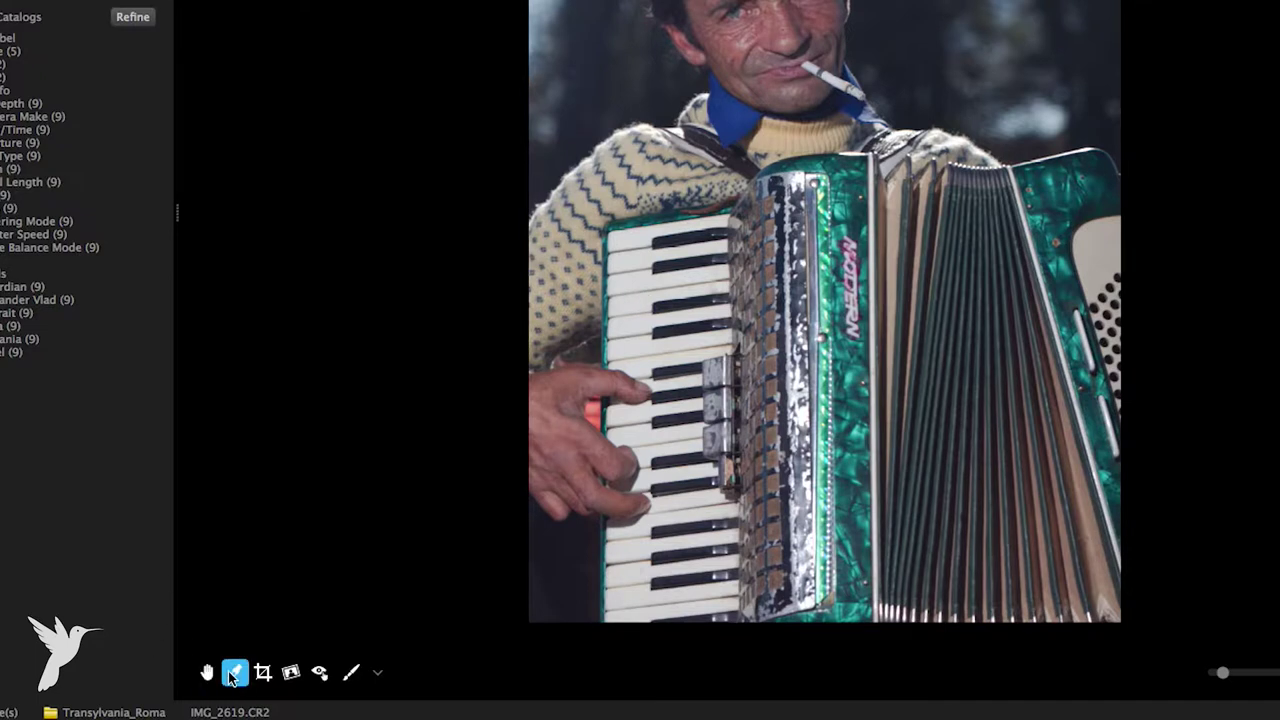
click(261, 675)
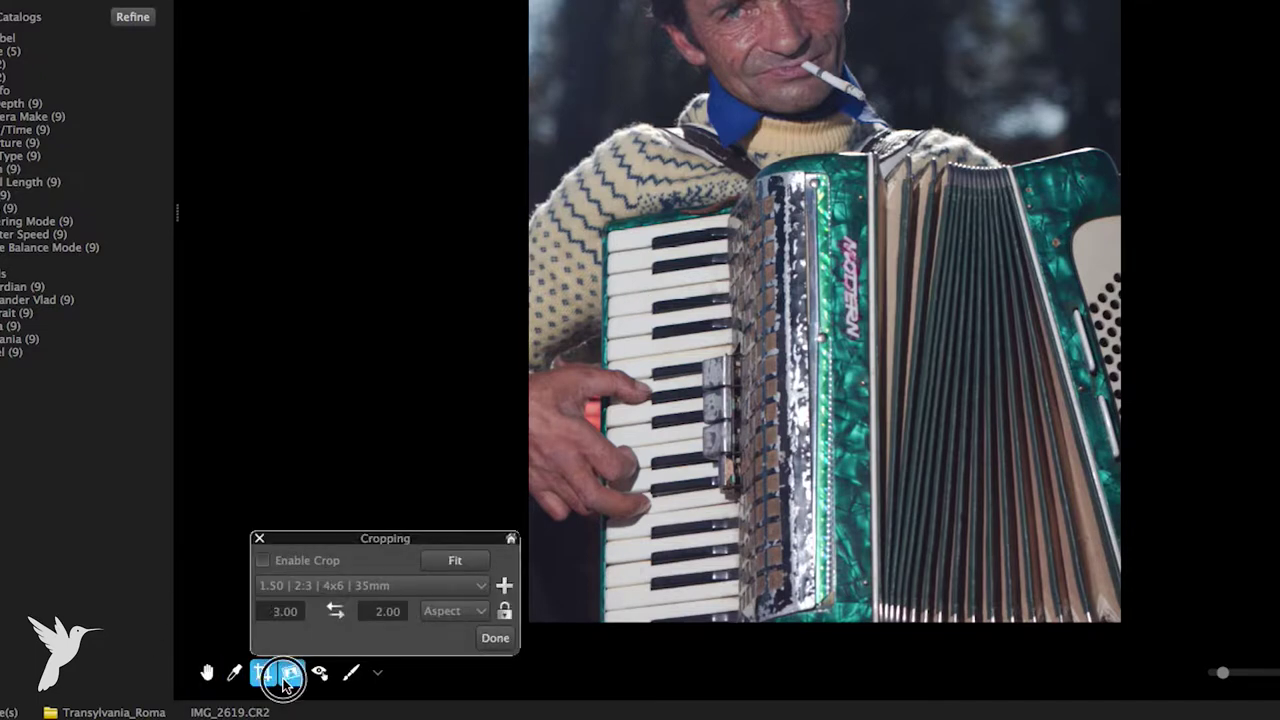
click(316, 676)
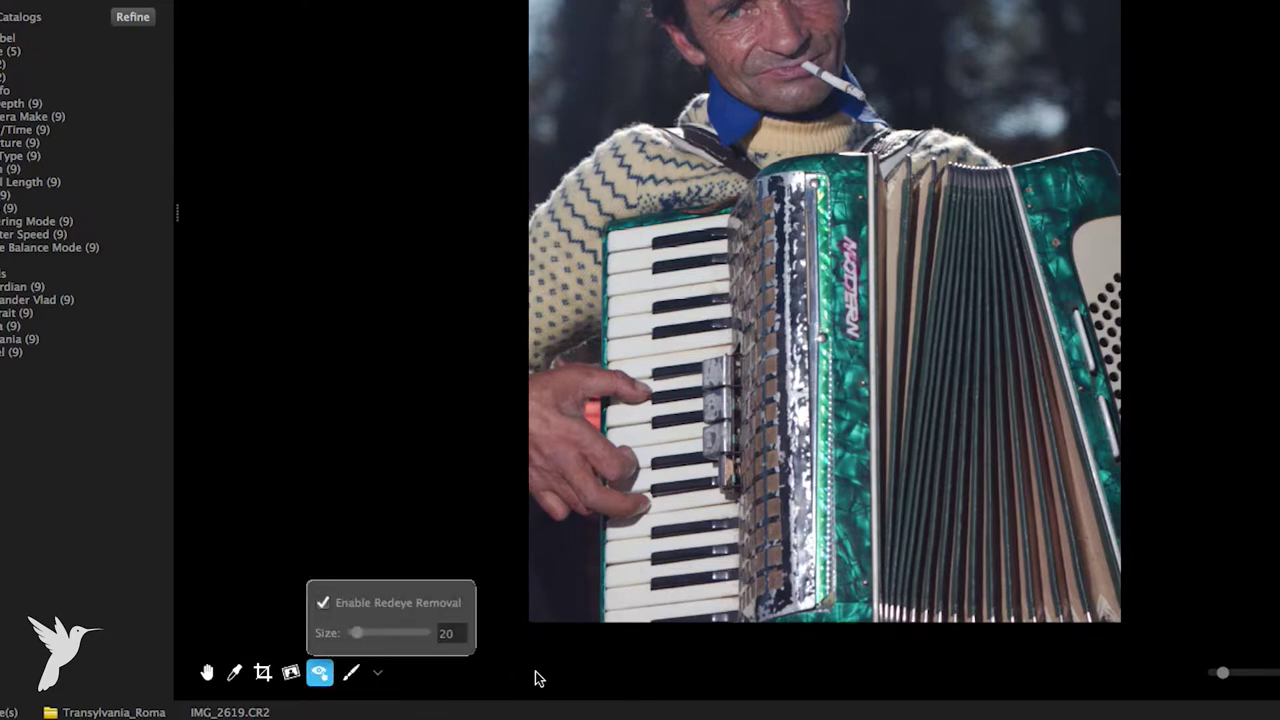
Enable cropping and tighten the crop box to 3211 × 4817 around the accordion player.
key(c)
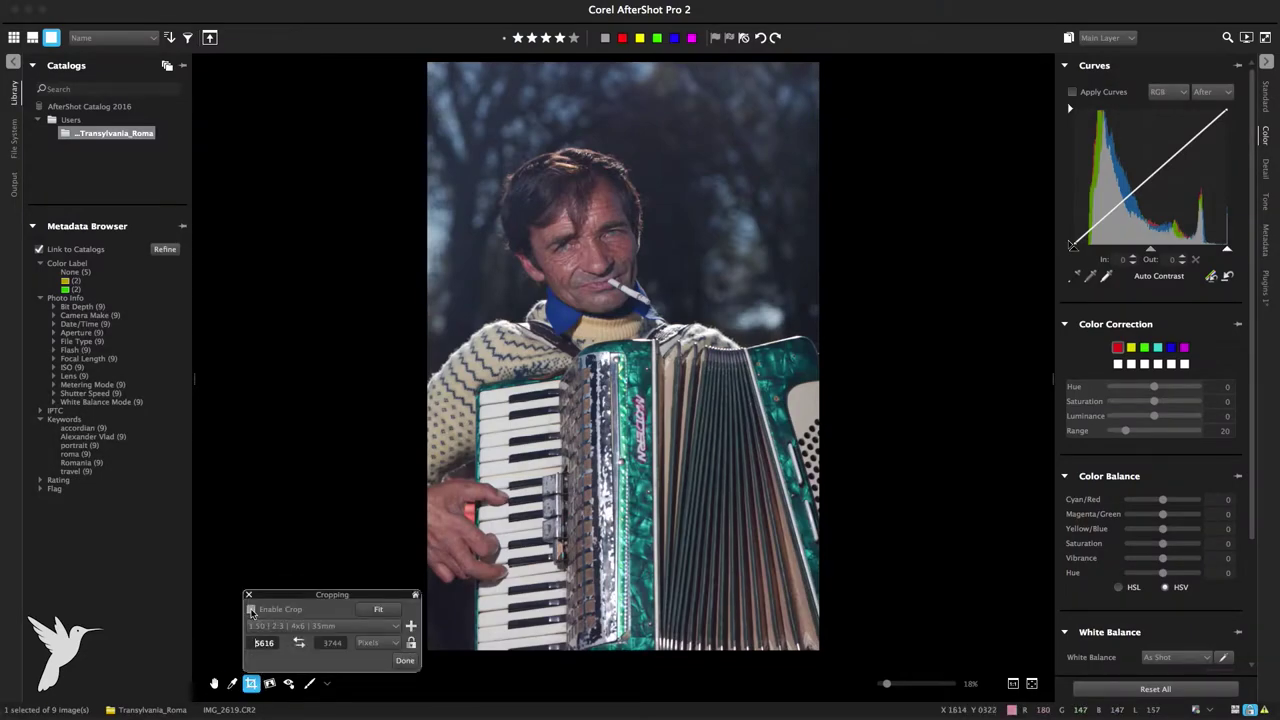
click(251, 609)
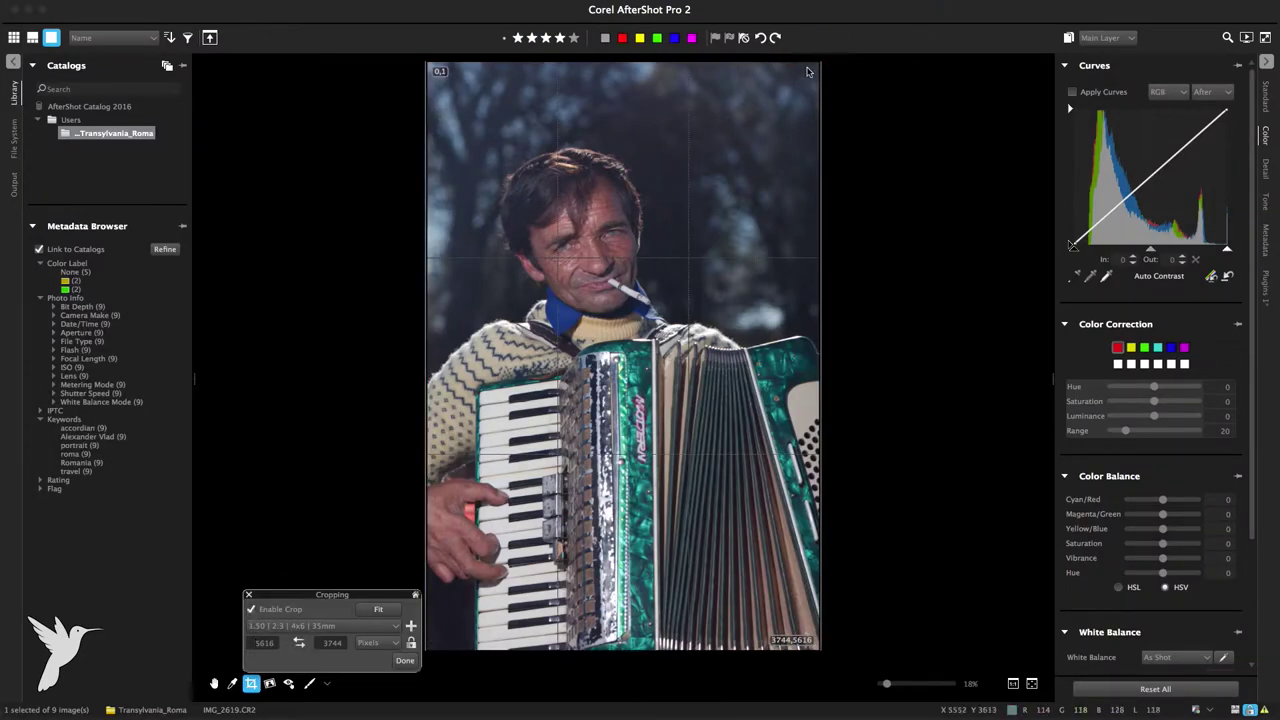
mouse_move(818, 63)
mouse_down()
mouse_move(770, 97)
mouse_move(764, 143)
mouse_up()
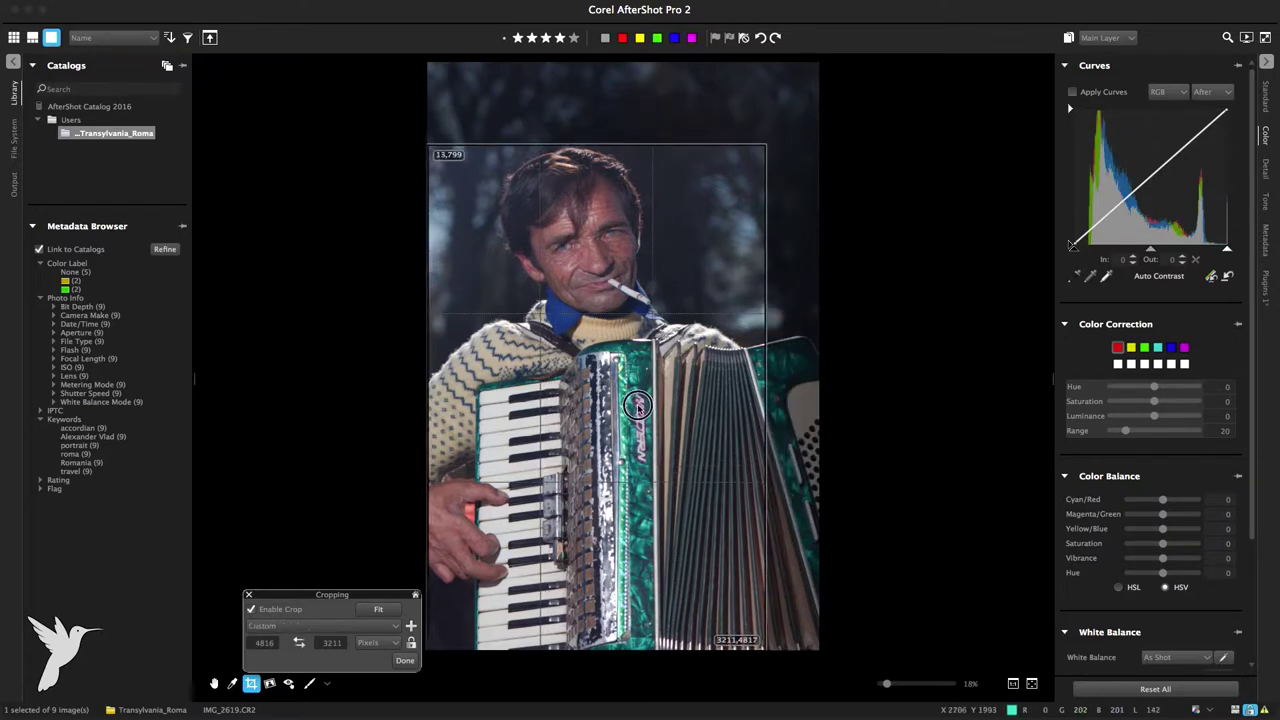
mouse_move(614, 411)
mouse_down()
mouse_move(614, 331)
mouse_move(614, 390)
mouse_up()
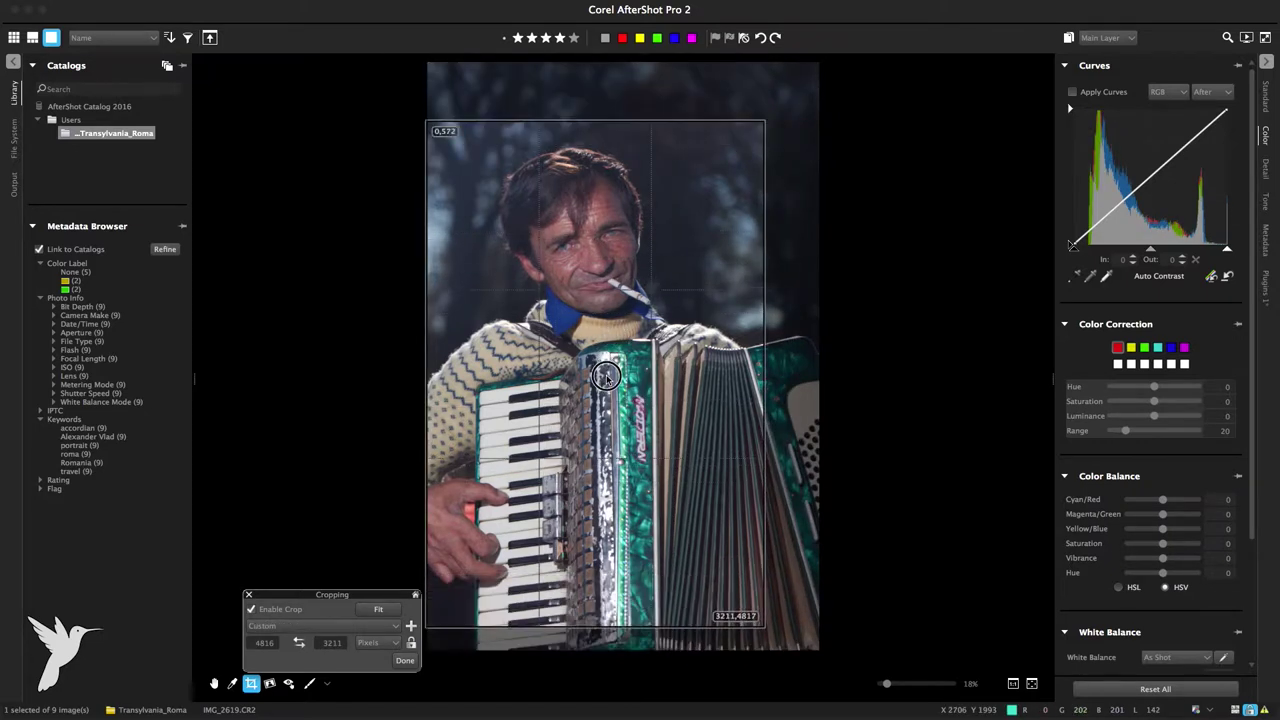
click(251, 683)
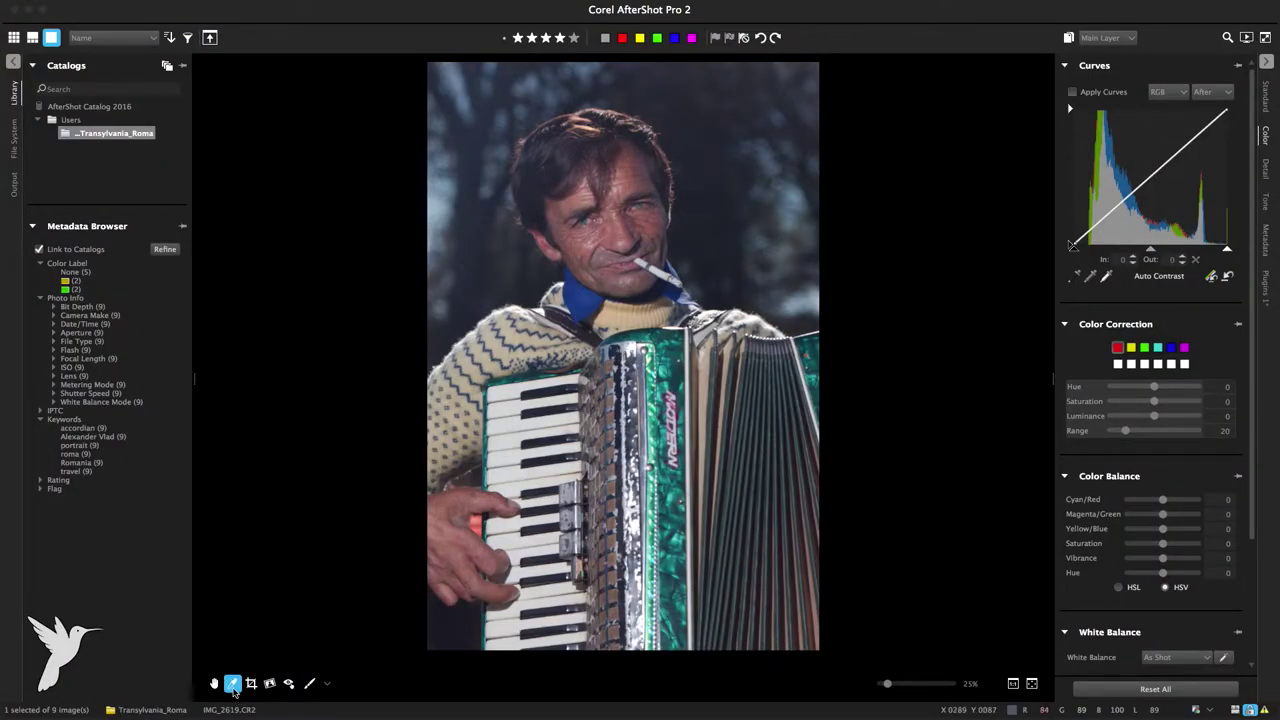
Pick white balance from the white piano keys, reaching temperature 4937.
click(508, 424)
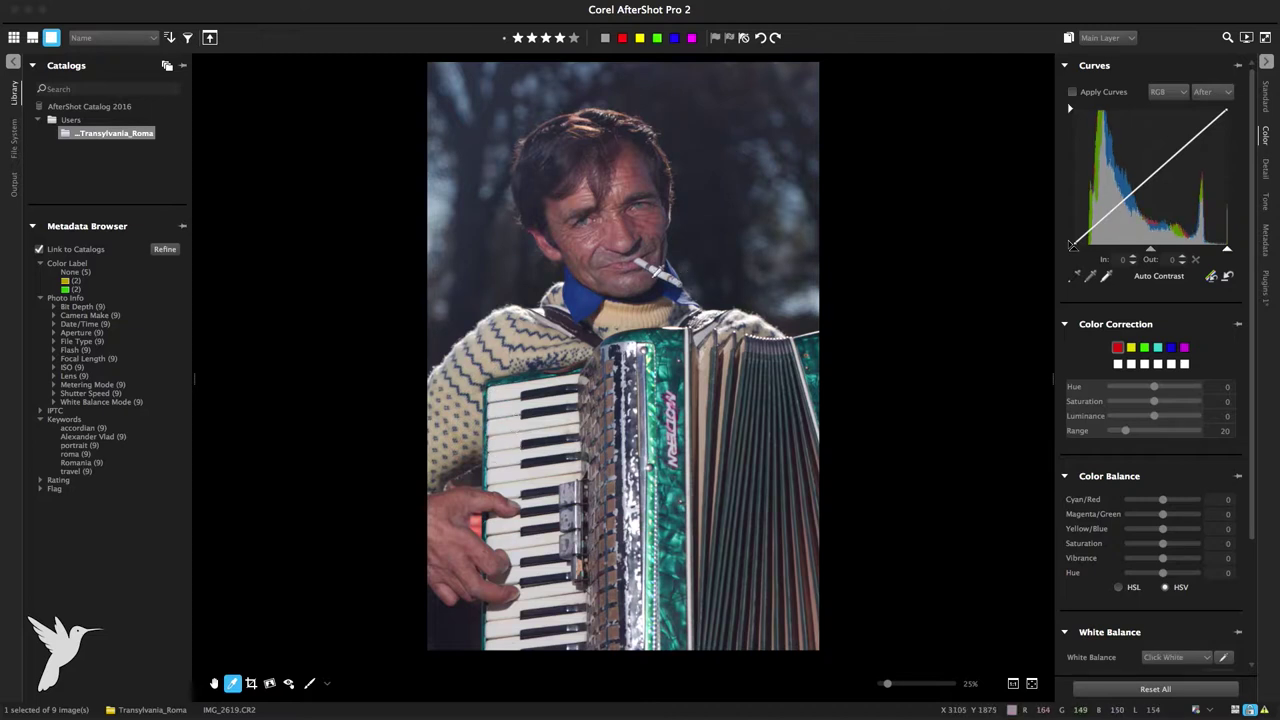
click(662, 268)
click(510, 422)
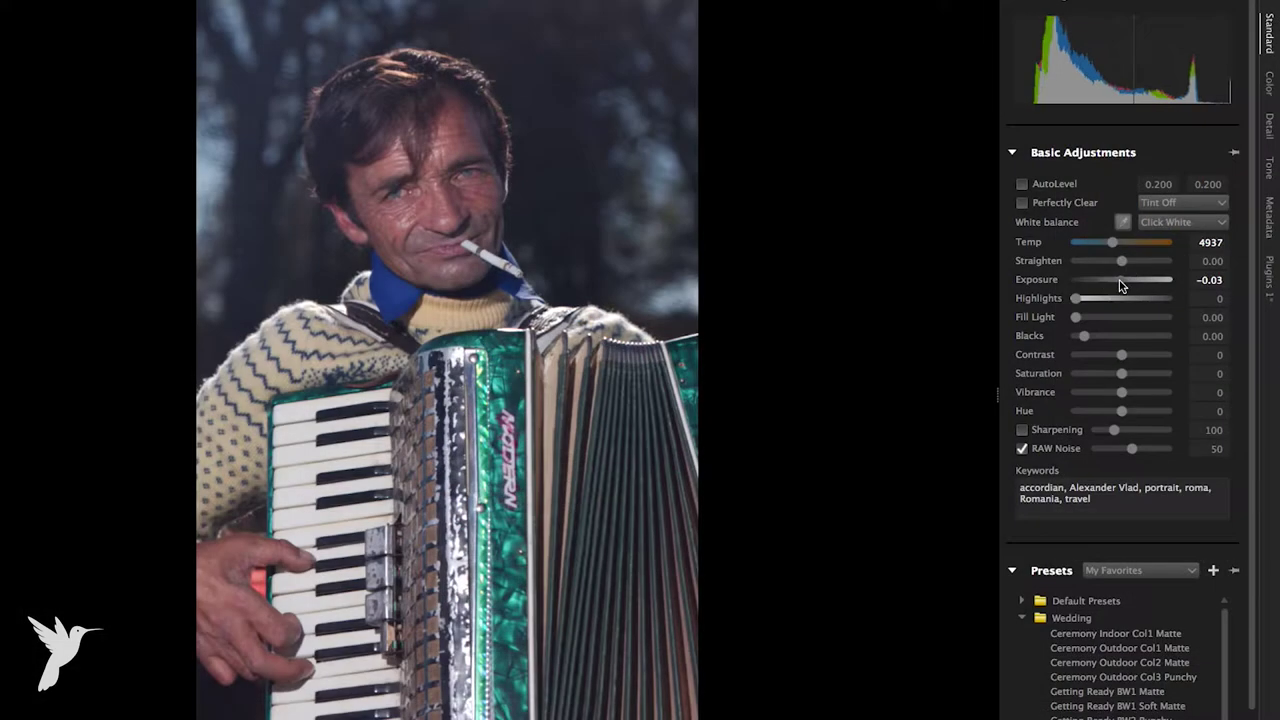
Set Exposure to 0.53 and Saturation to -100, undoing an accidental Sharpening change.
drag(1119, 283, 1130, 285)
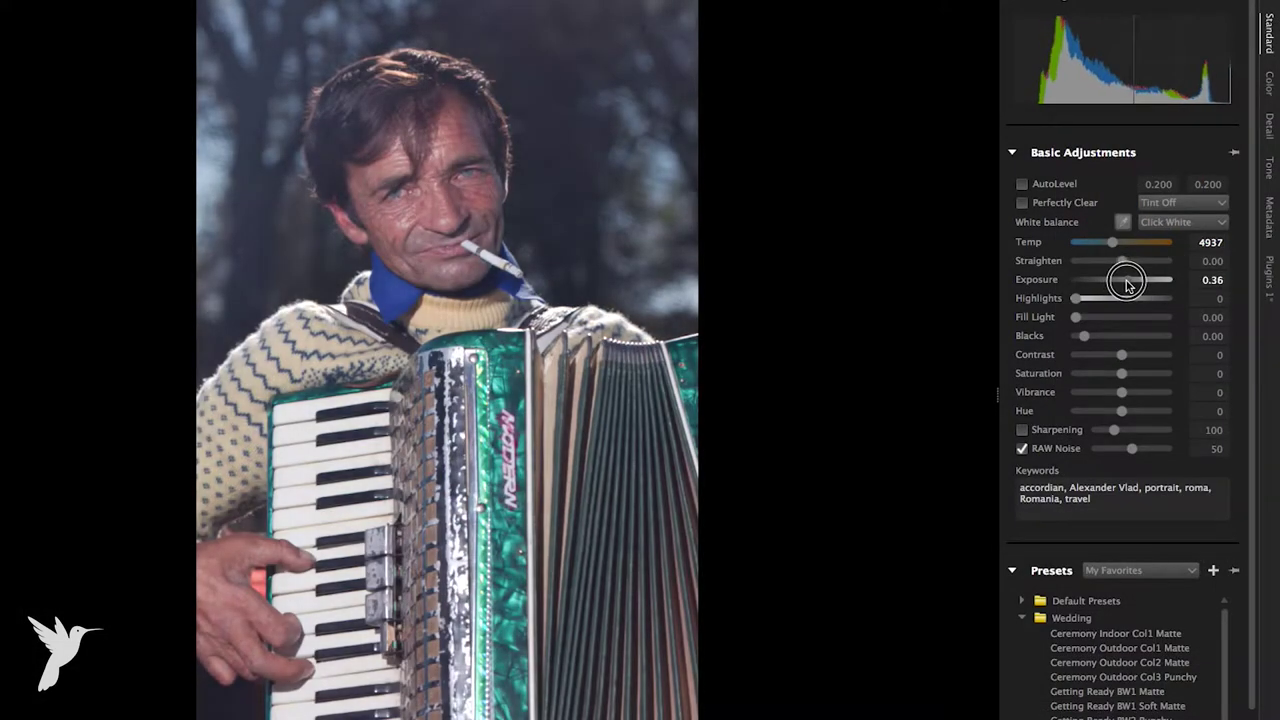
drag(1130, 285, 1127, 285)
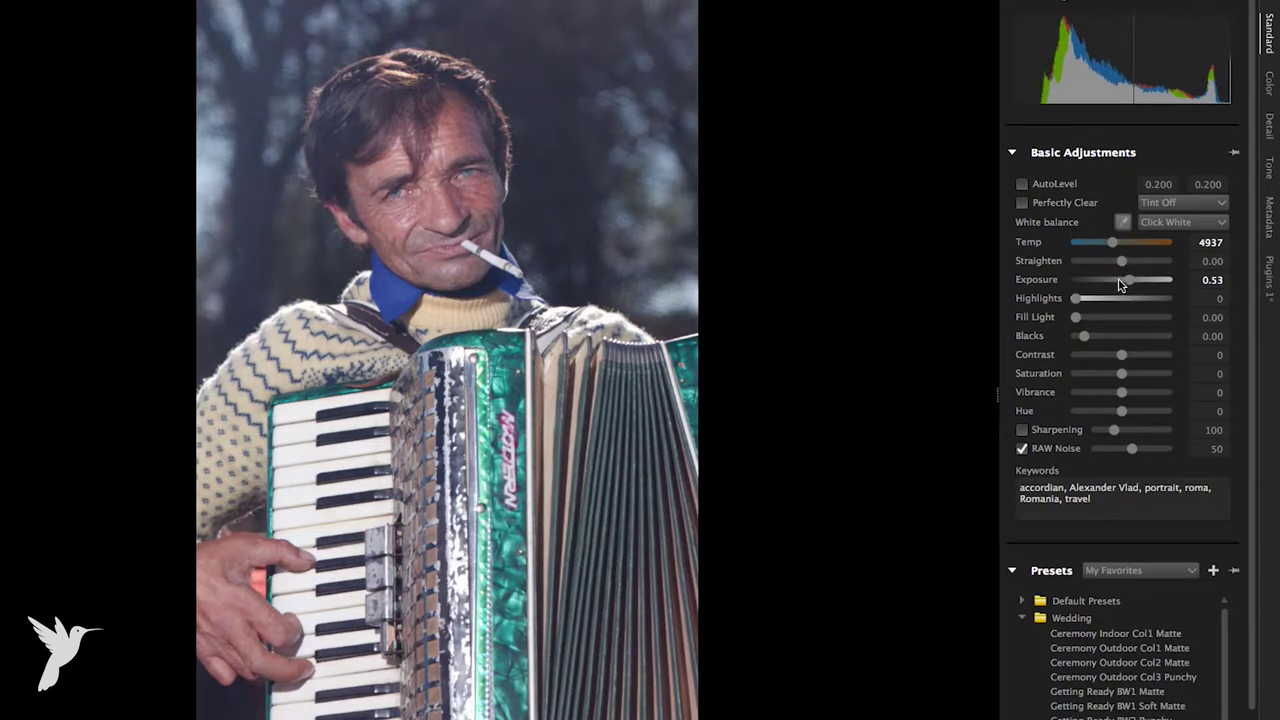
drag(1121, 373, 1121, 380)
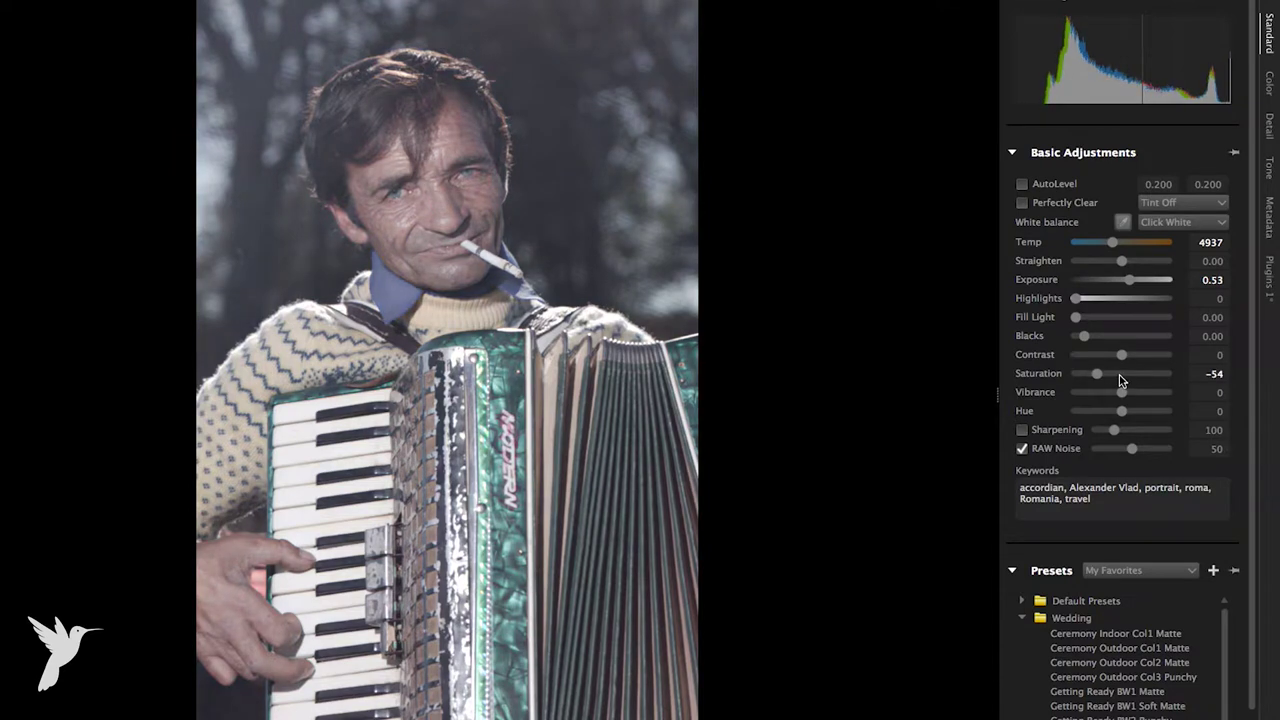
scroll(1121, 380, down, 3)
scroll(1121, 380, down, 3)
scroll(1121, 380, down, 3)
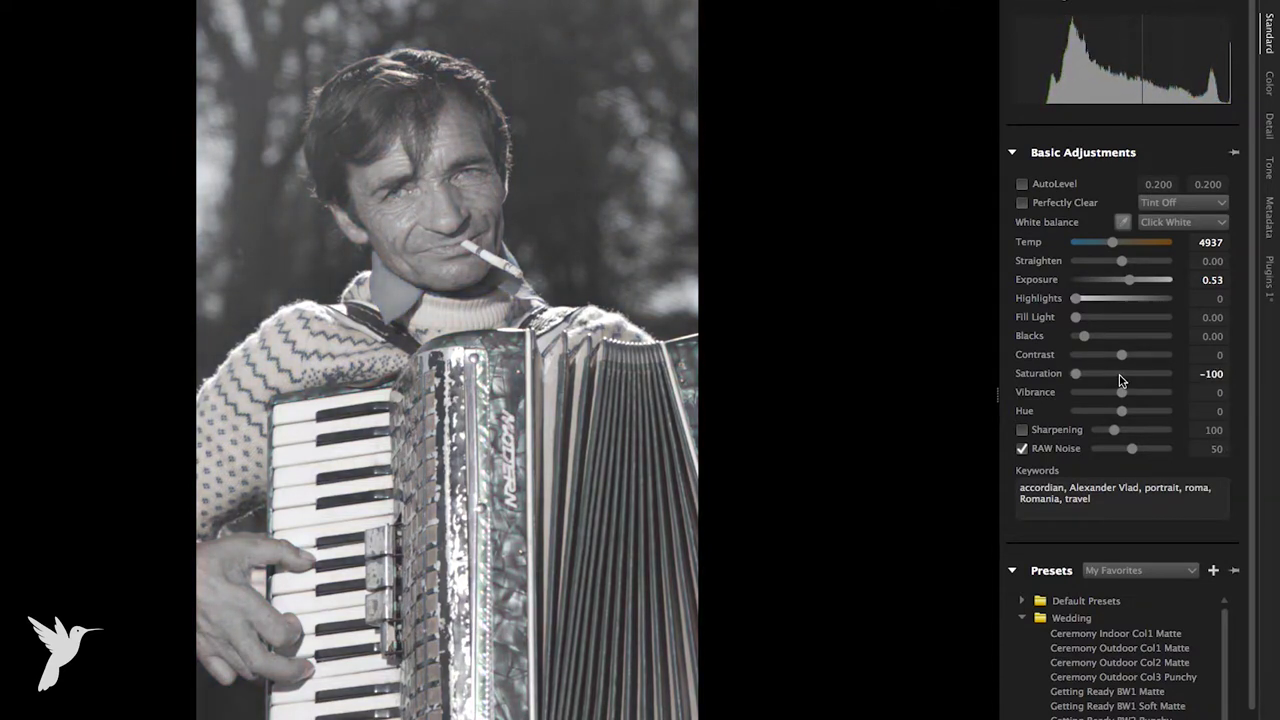
scroll(1121, 380, down, 3)
key(ctrl+z)
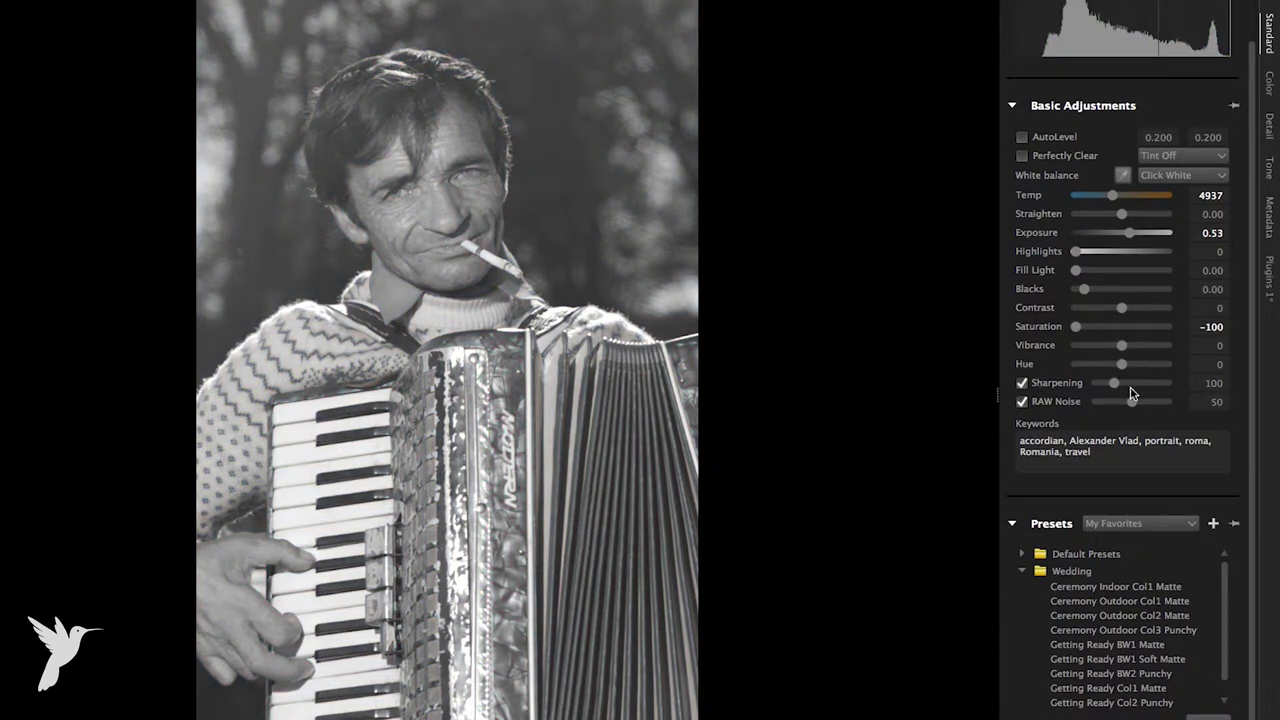
Try Sharpening values of 100, 150 and 154, then reset Saturation to 0 to restore colour.
scroll(1115, 382, up, 3)
key(ctrl+z)
click(1169, 384)
click(1097, 391)
click(1097, 391)
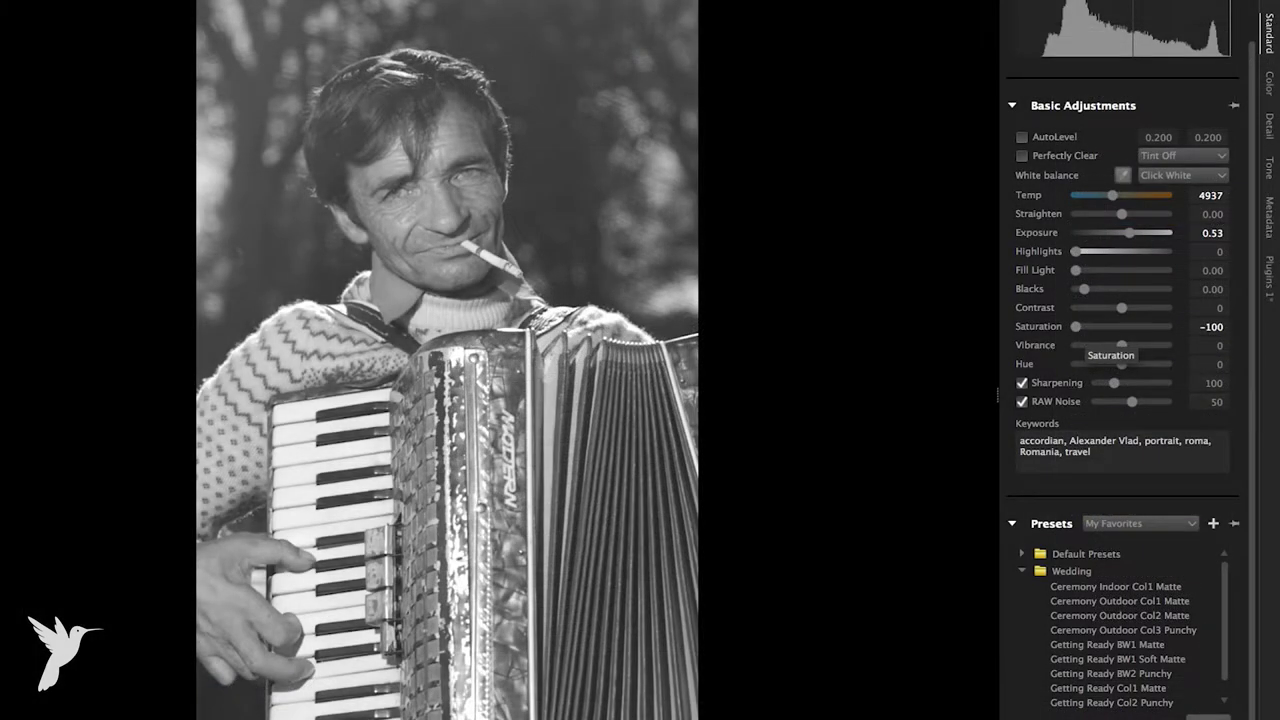
double_click(1213, 383)
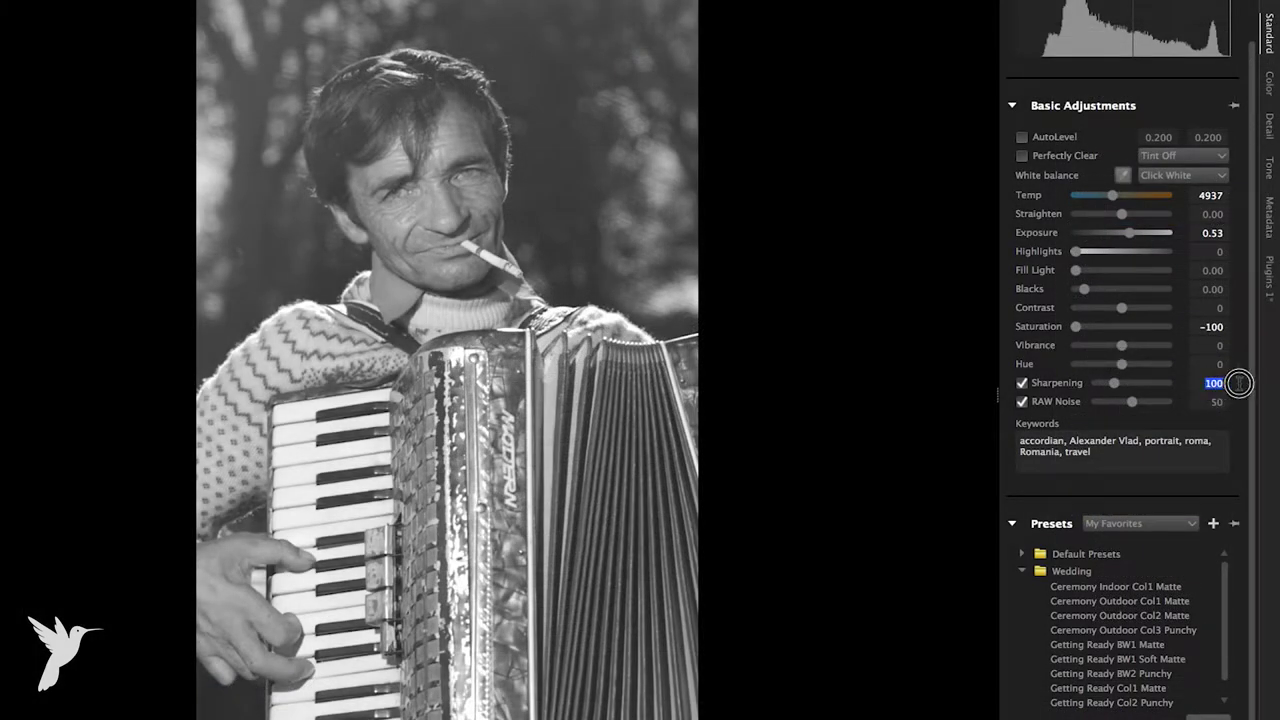
text(150)
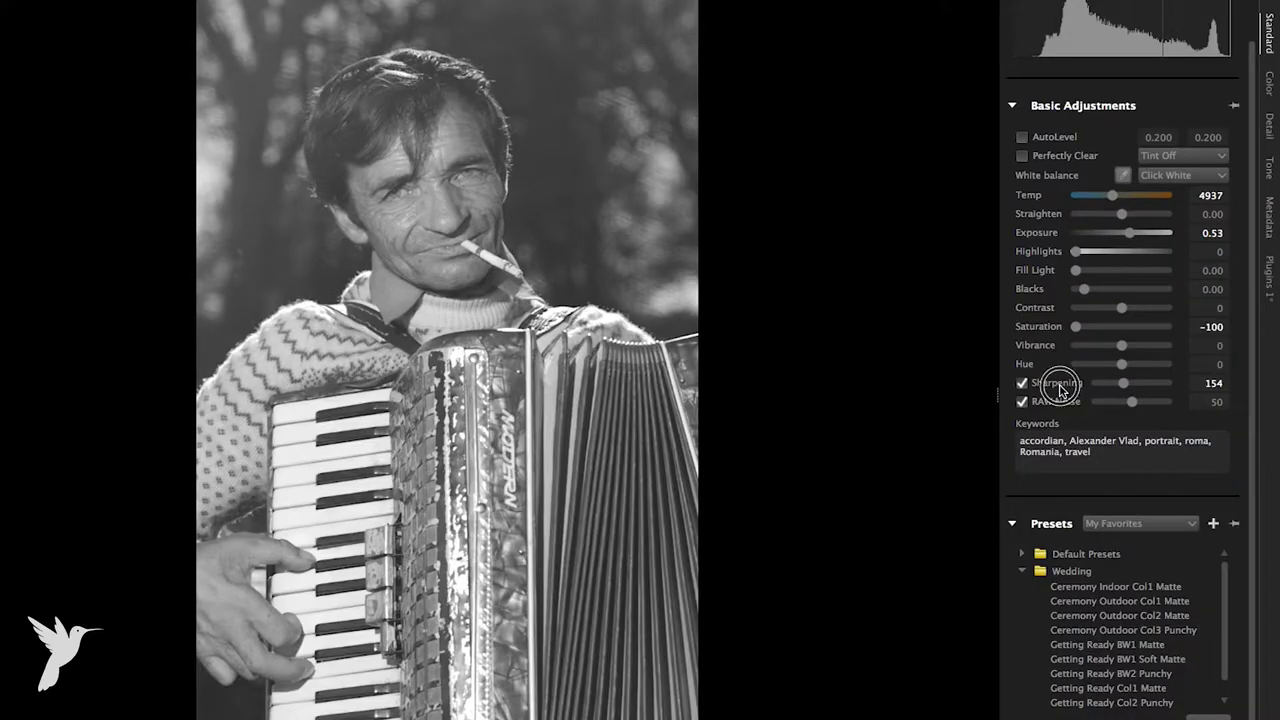
click(1118, 381)
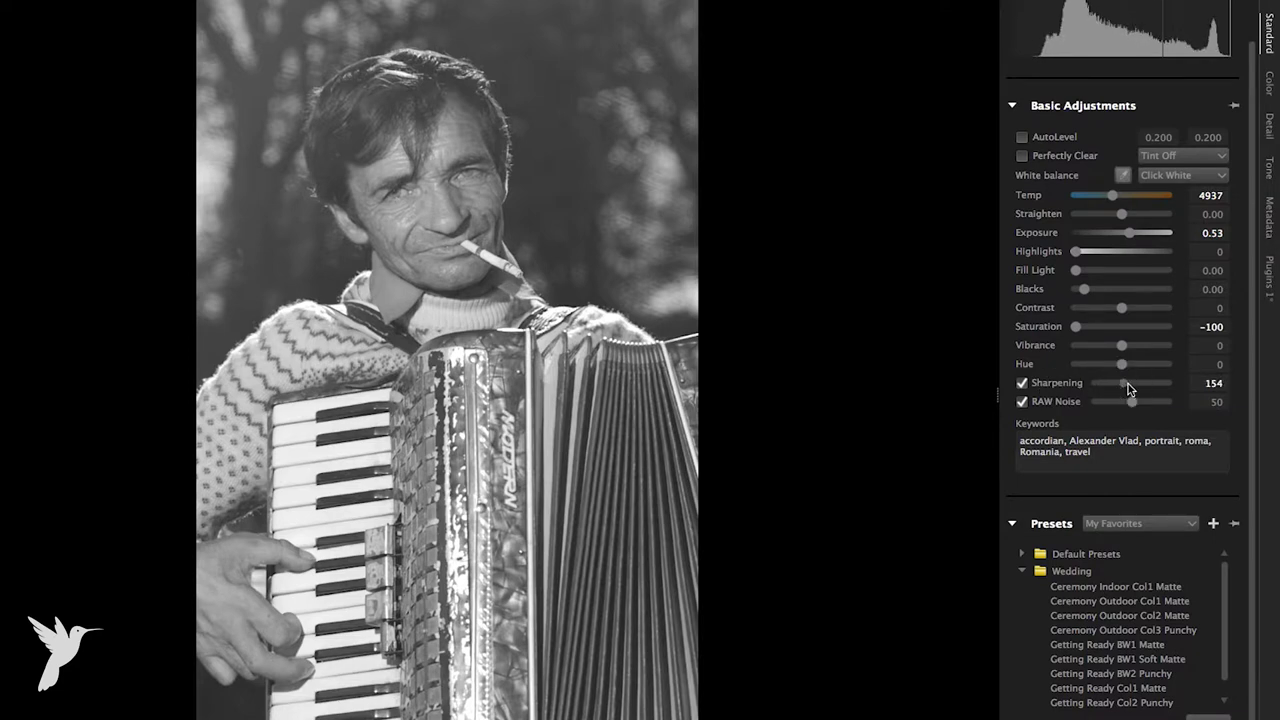
double_click(1076, 326)
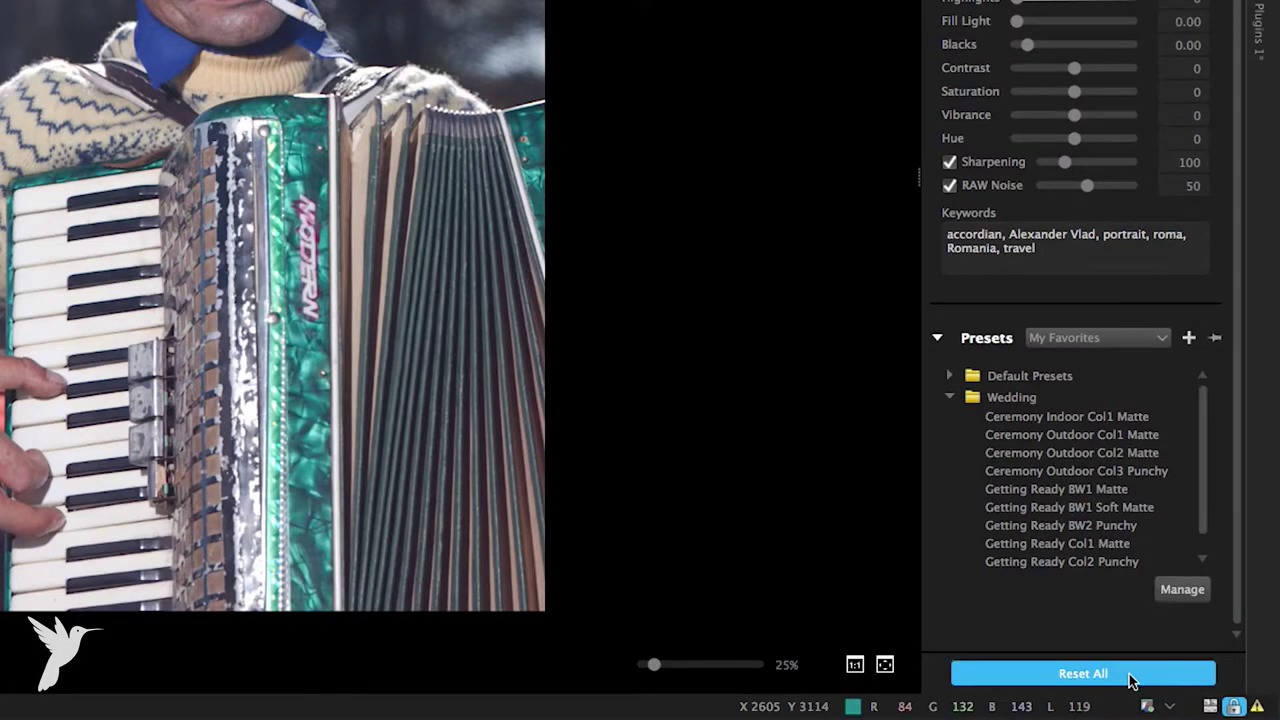
Reset All adjustments on the portrait and leave AutoLevel toggled off.
click(1130, 680)
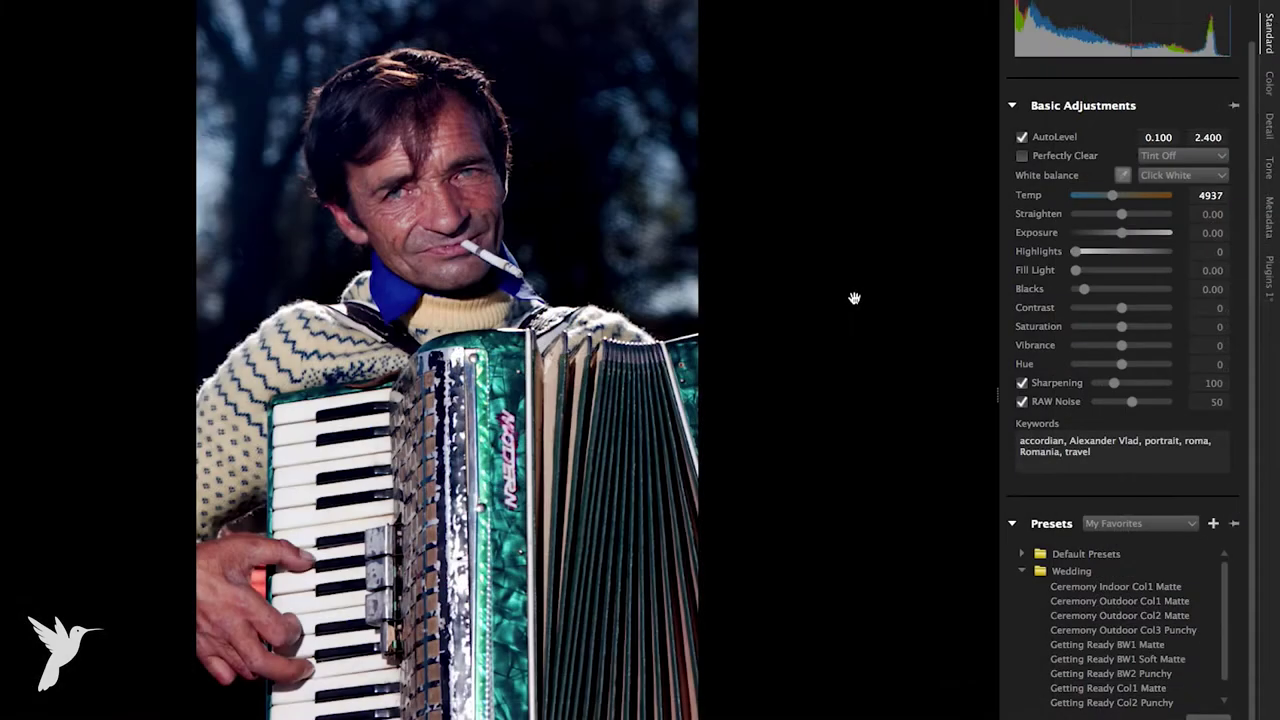
click(1038, 136)
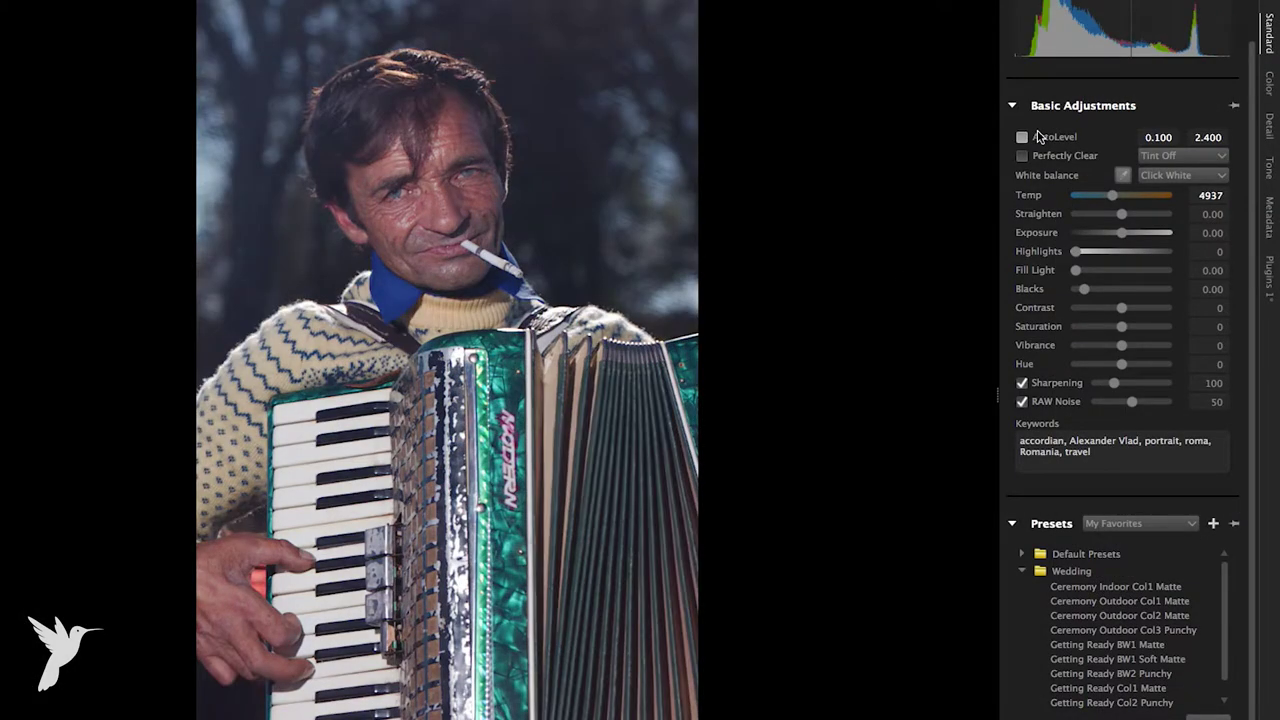
click(1038, 136)
click(1038, 136)
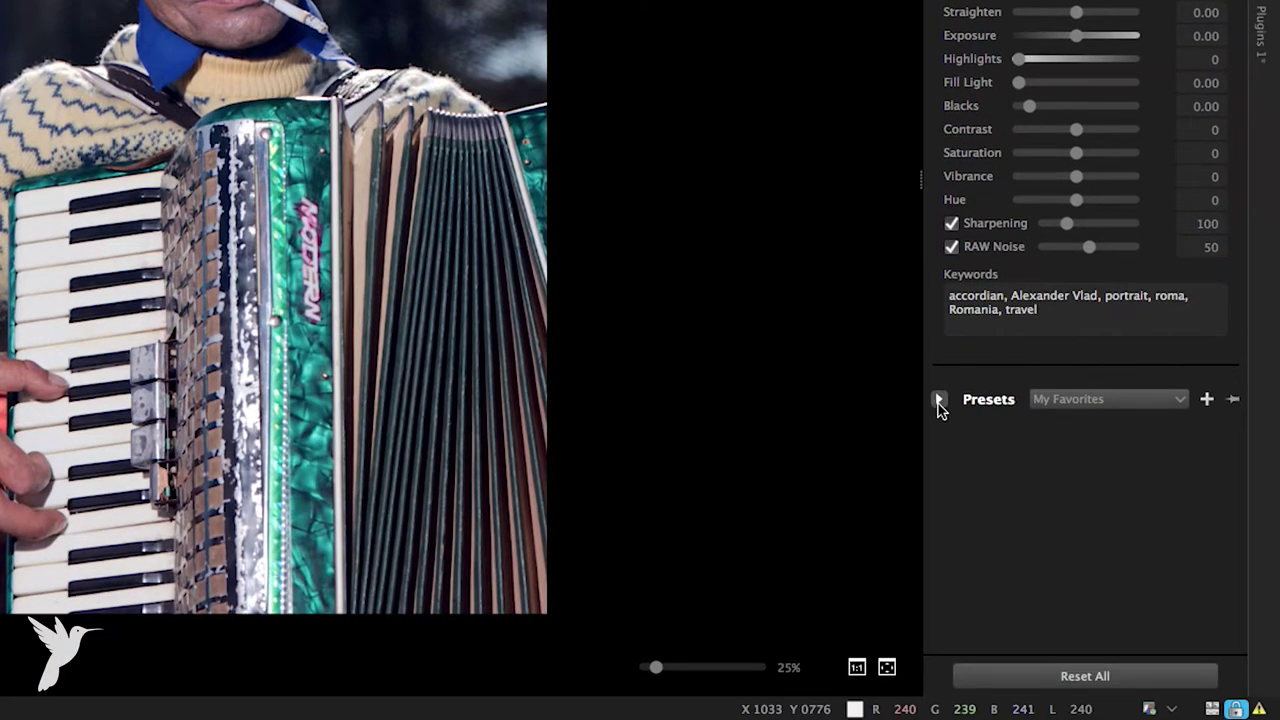
click(939, 400)
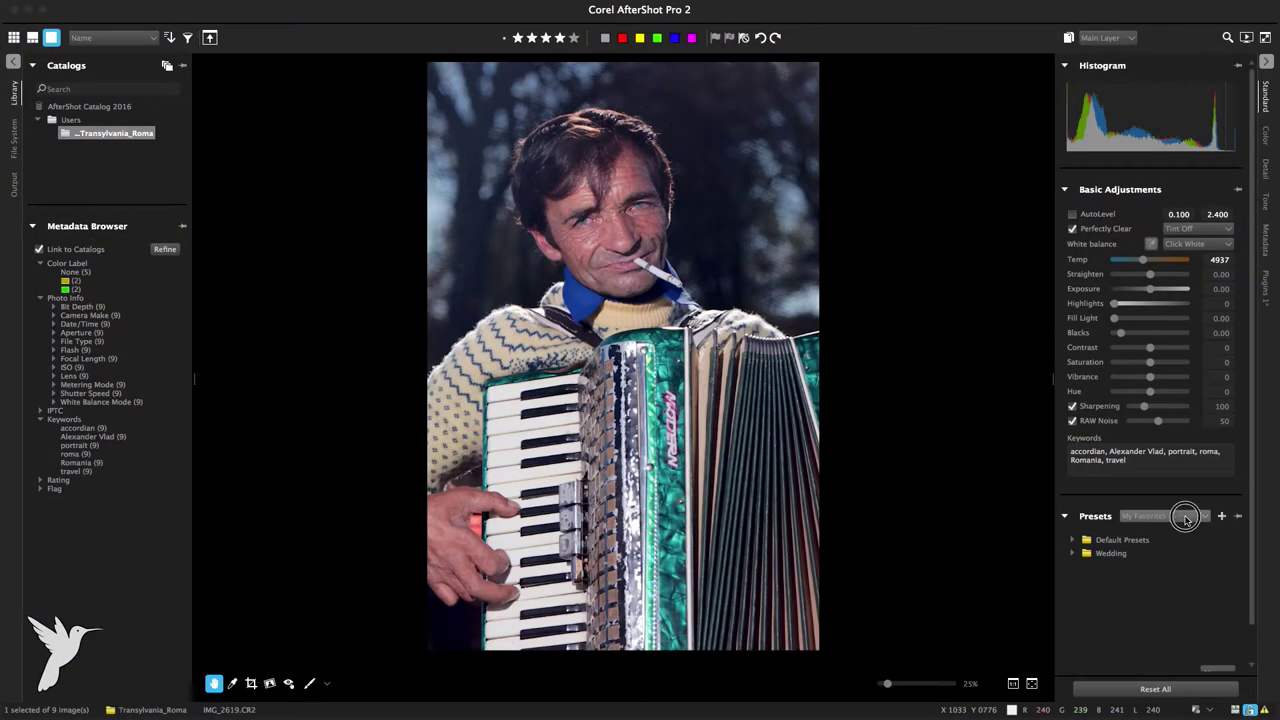
Apply the B&W - Simple favourite preset and save the settings as 'New Preset 1'.
click(1185, 517)
click(1186, 547)
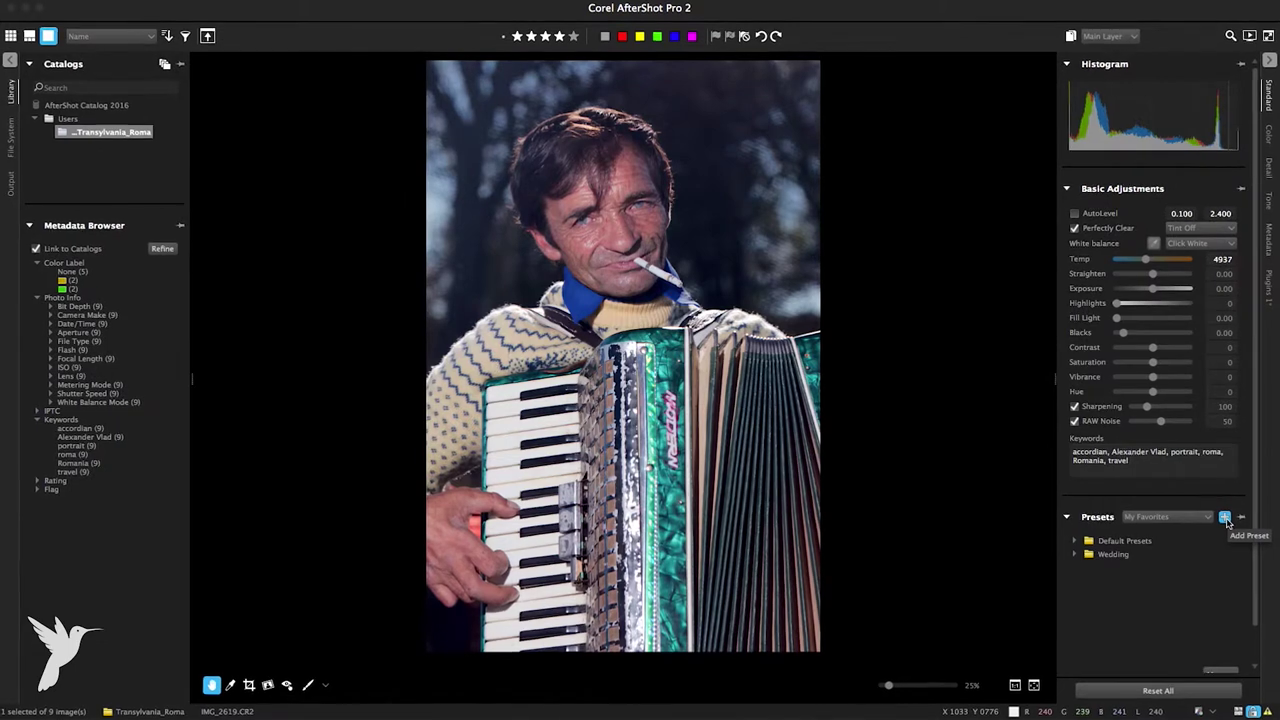
click(1227, 517)
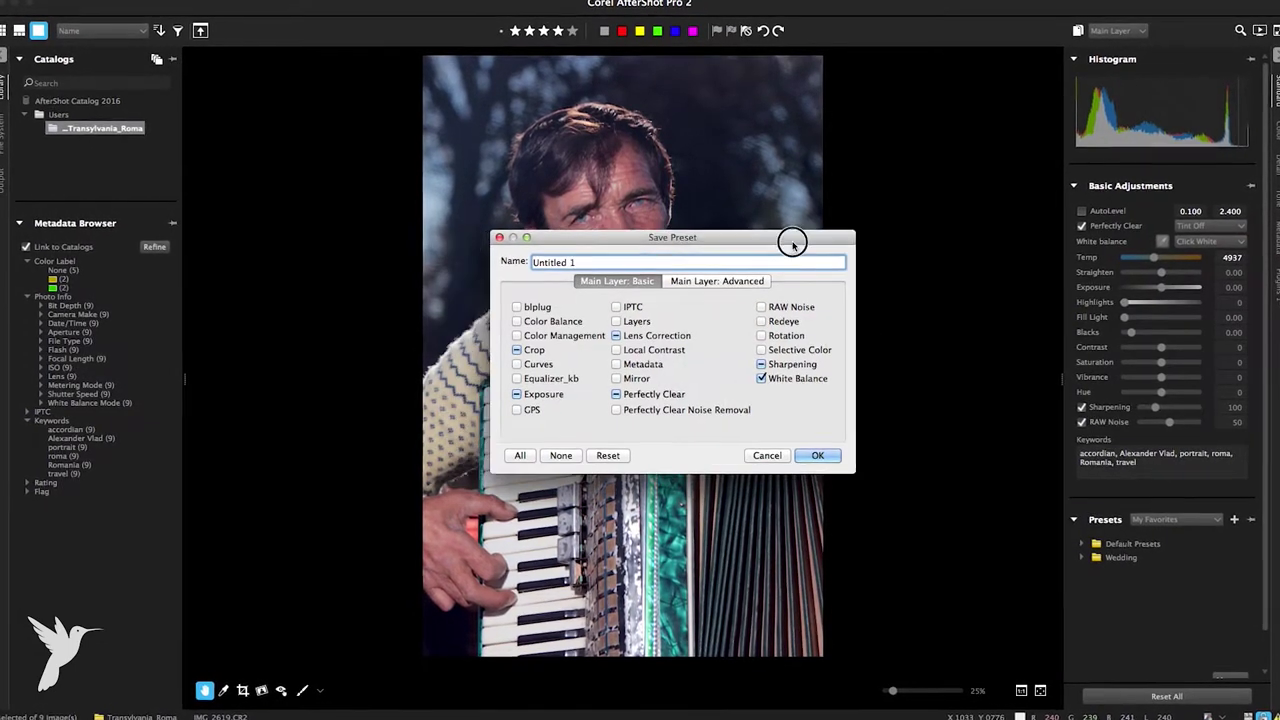
drag(790, 248, 1045, 277)
triple_click(830, 303)
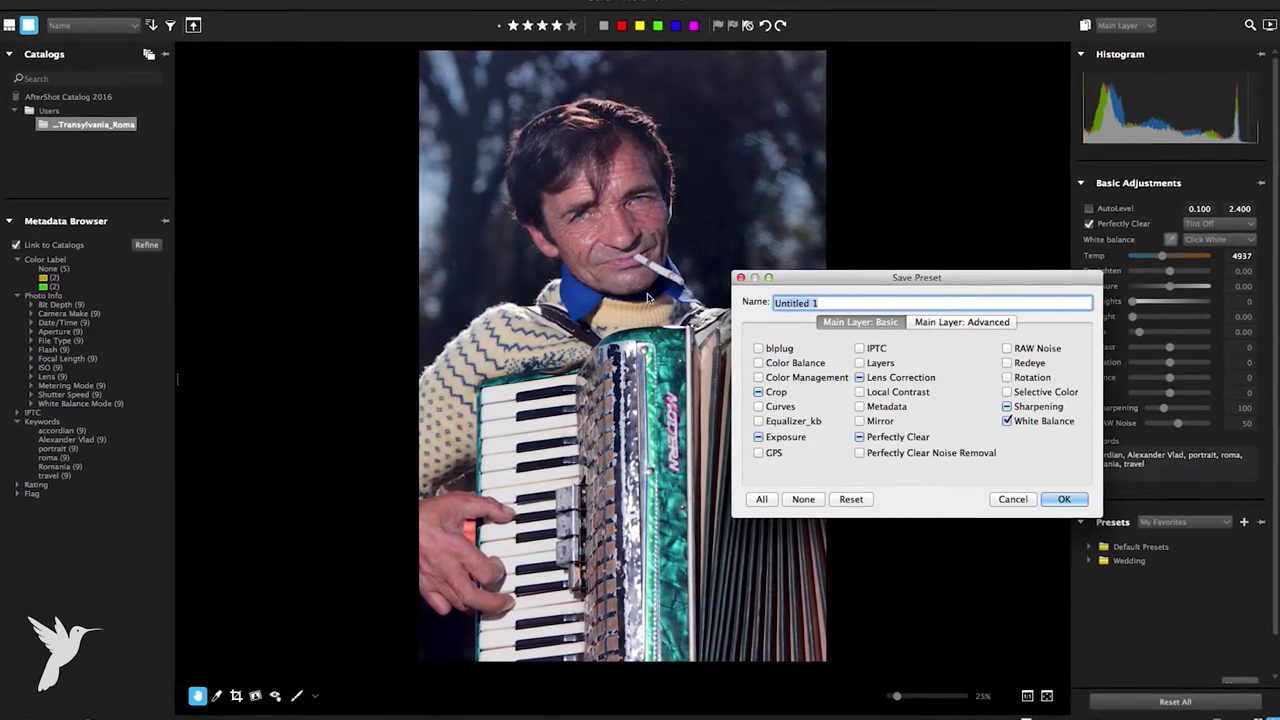
text(N)
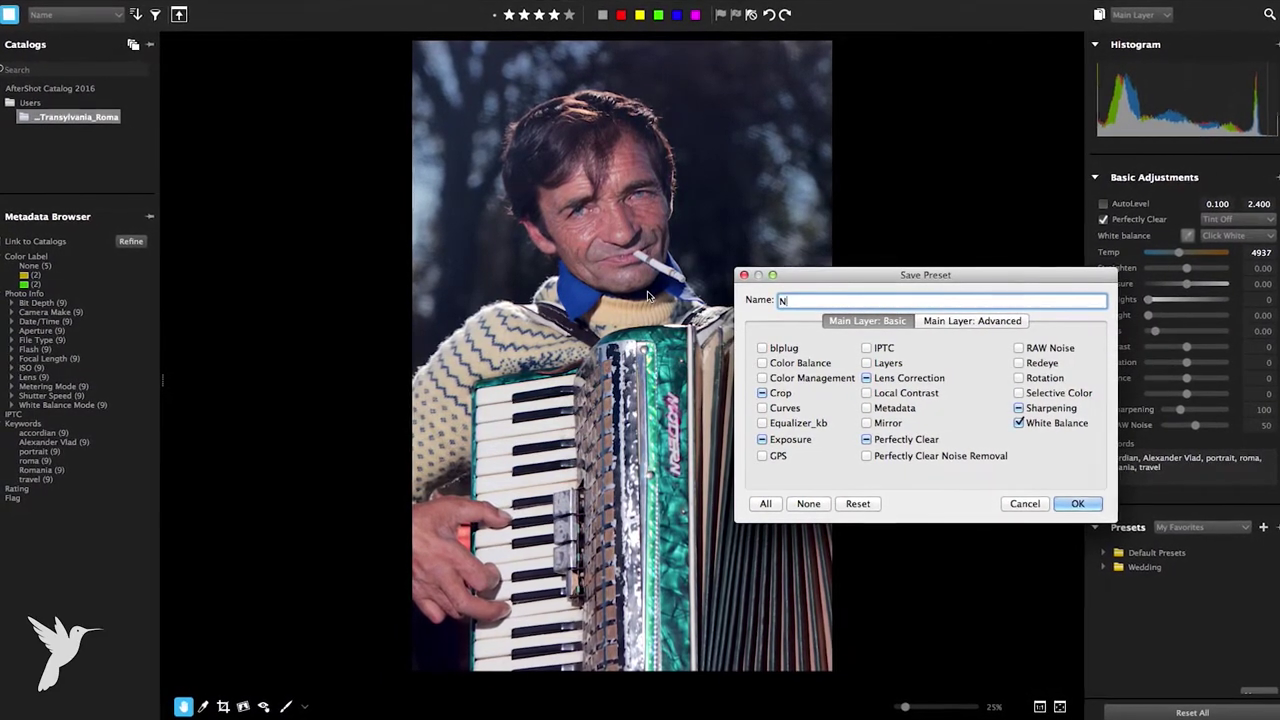
text(ew Preset)
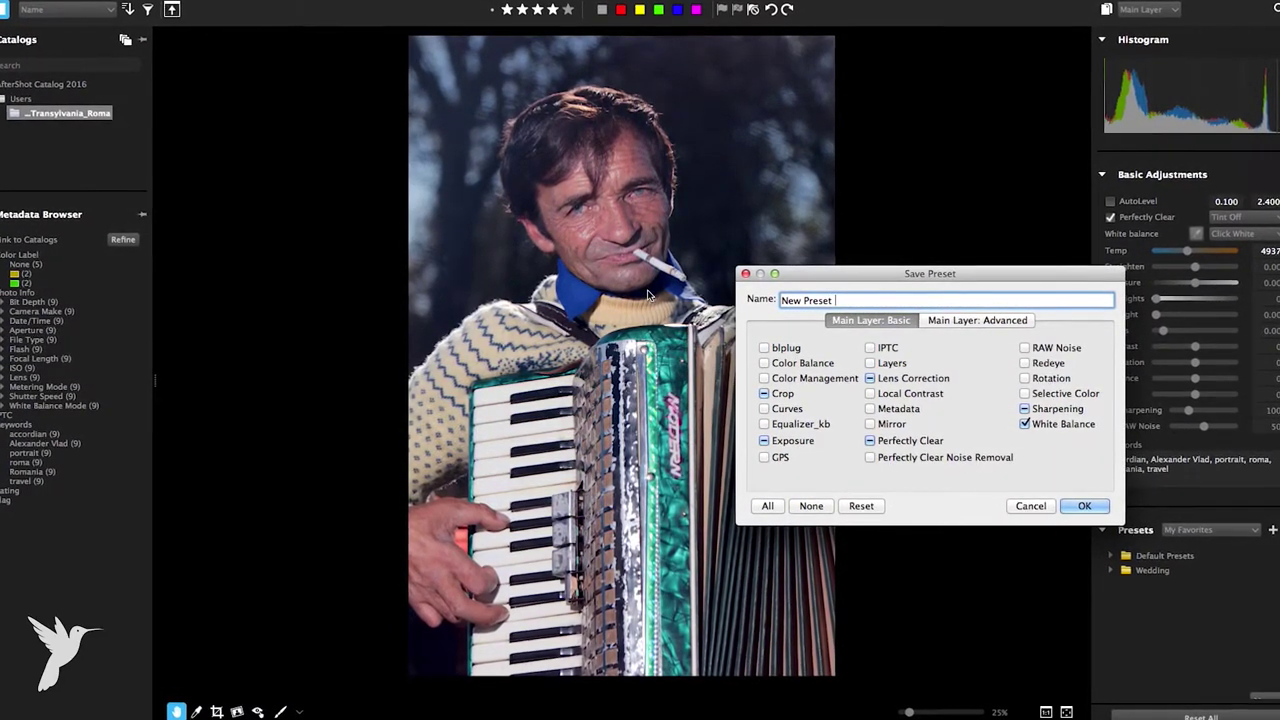
text( 1)
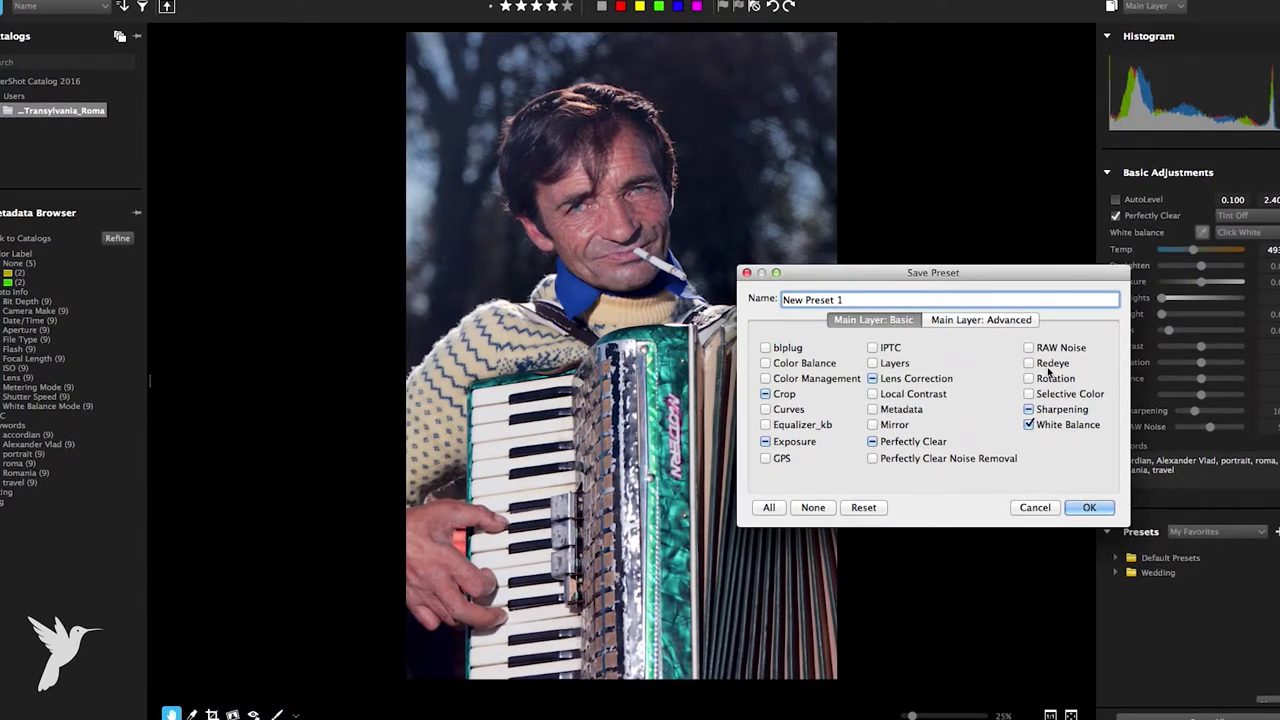
key(Return)
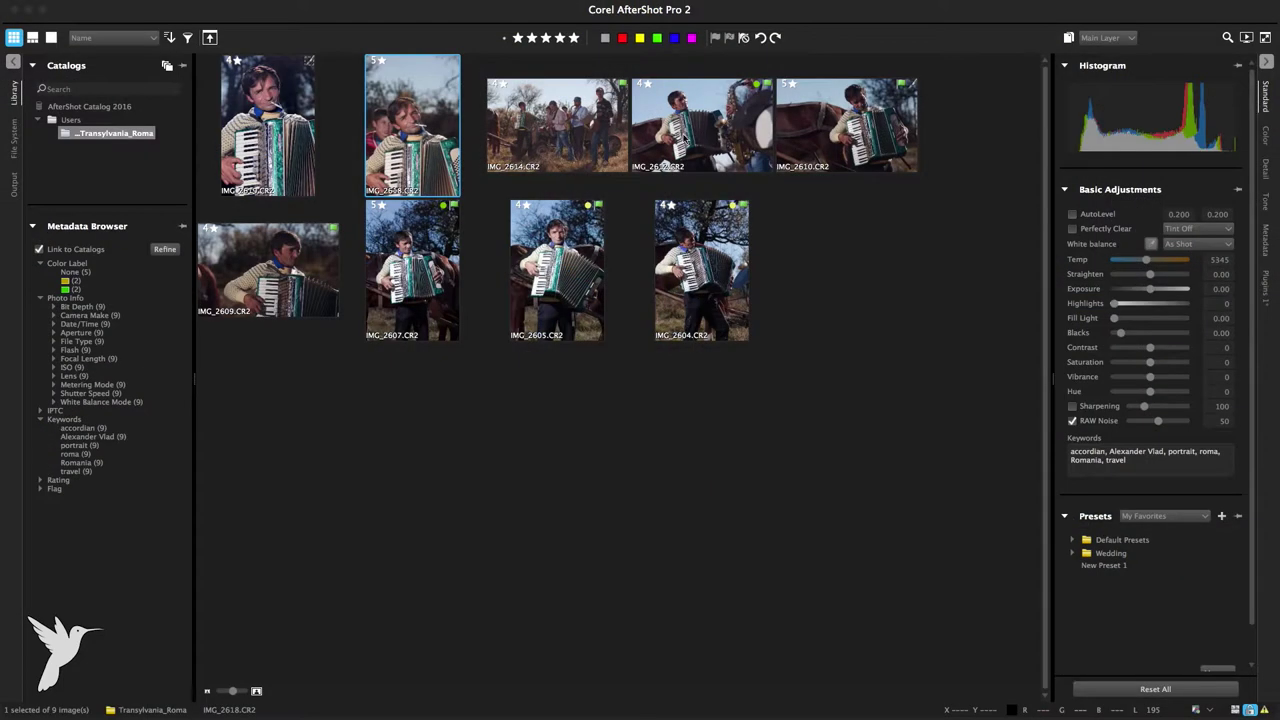
Apply a sepia favourite preset to IMG_2619, IMG_2618 and IMG_2614, then Reset All on the selection.
click(256, 137)
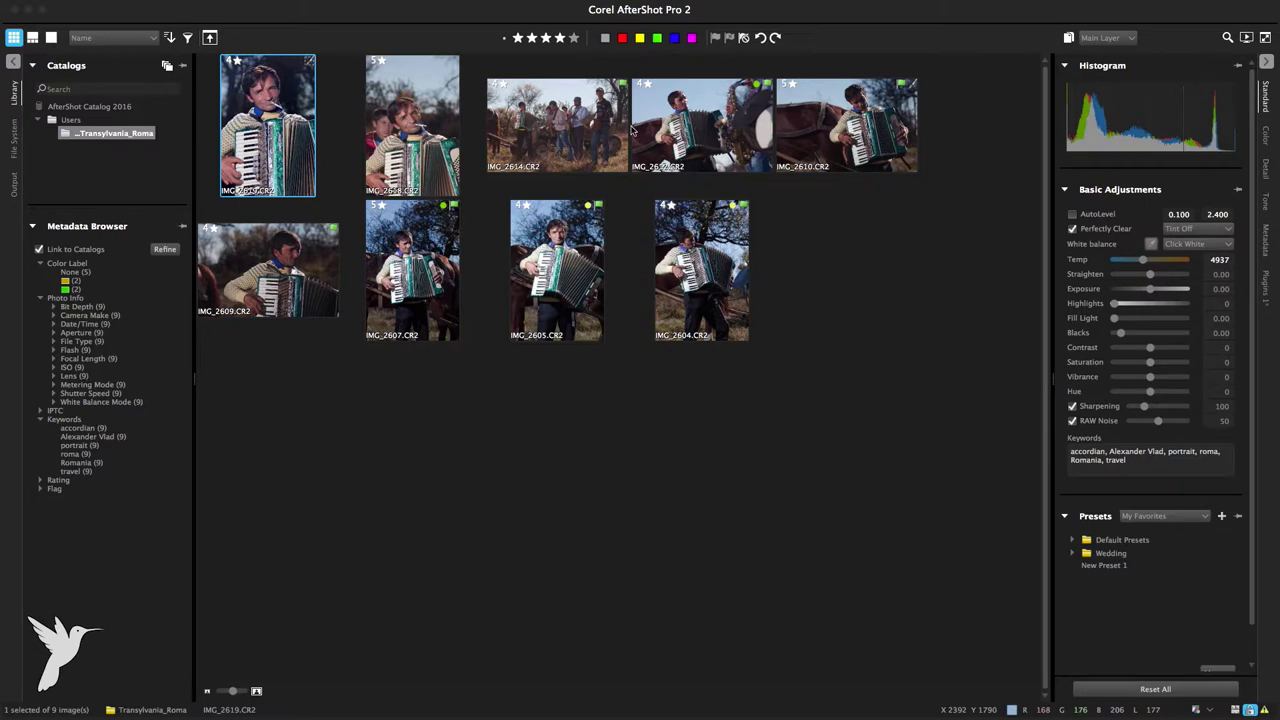
shift+click(567, 140)
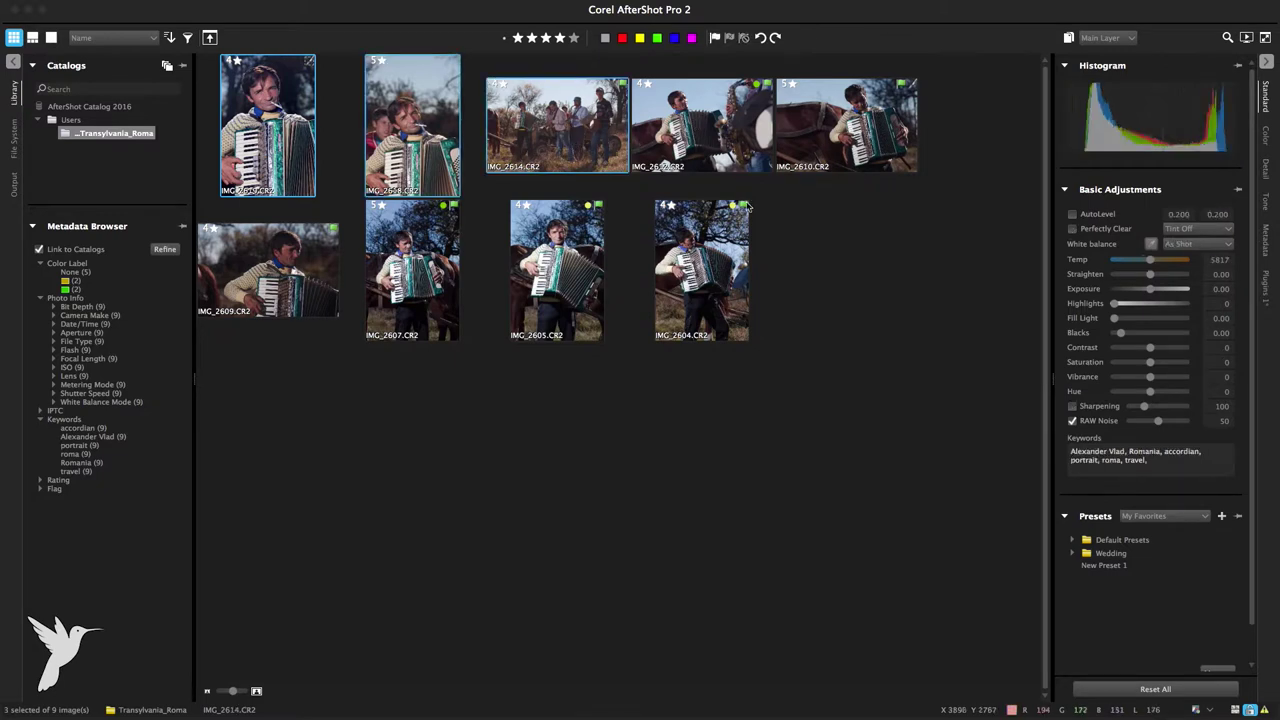
click(1165, 516)
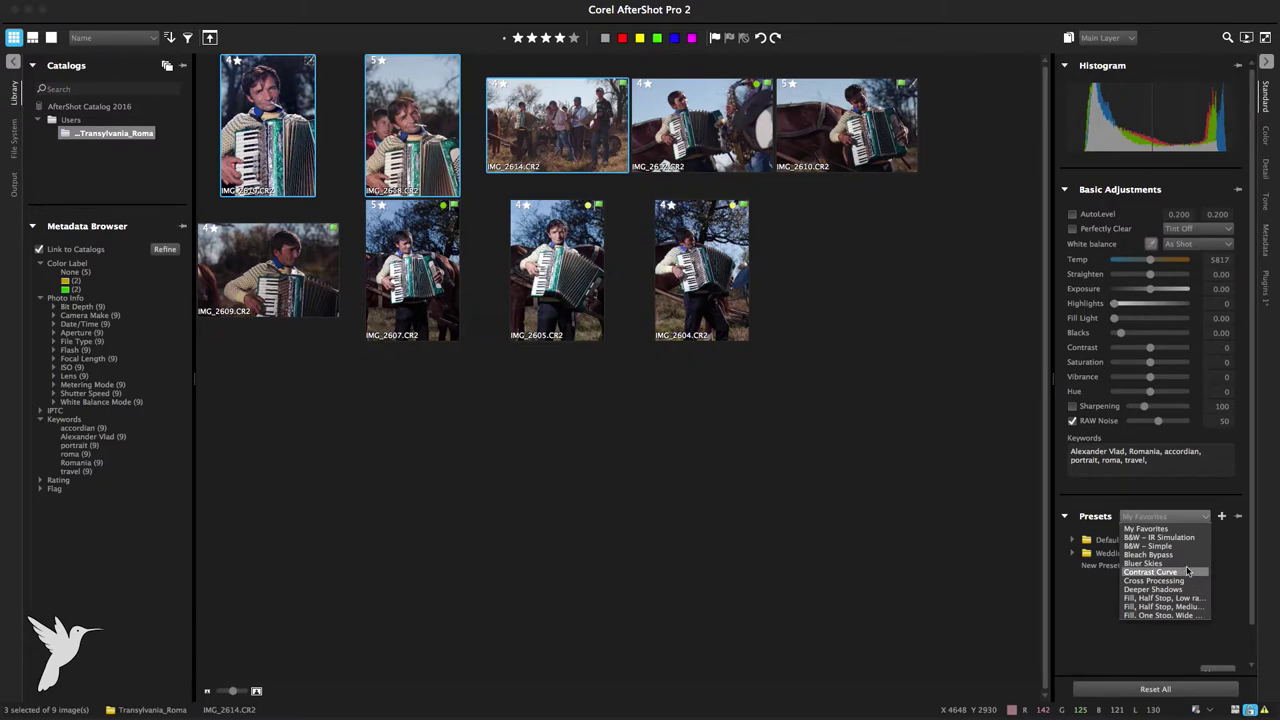
click(1188, 571)
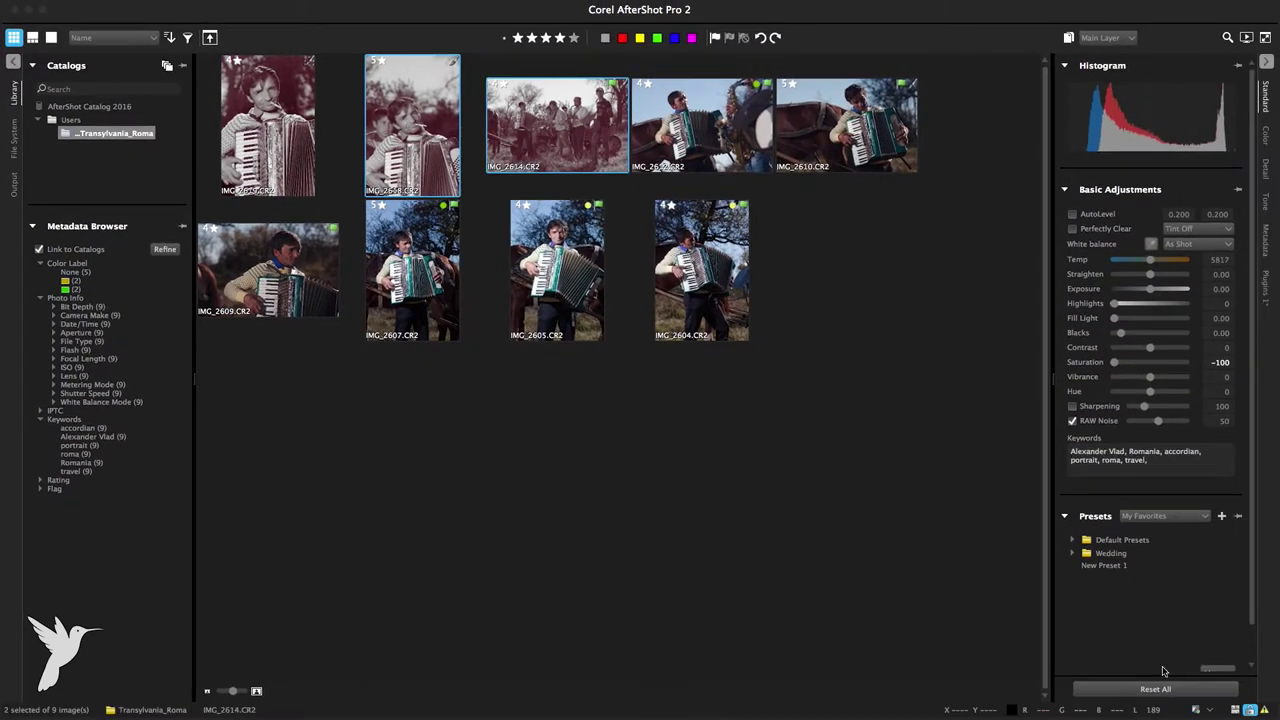
click(1166, 688)
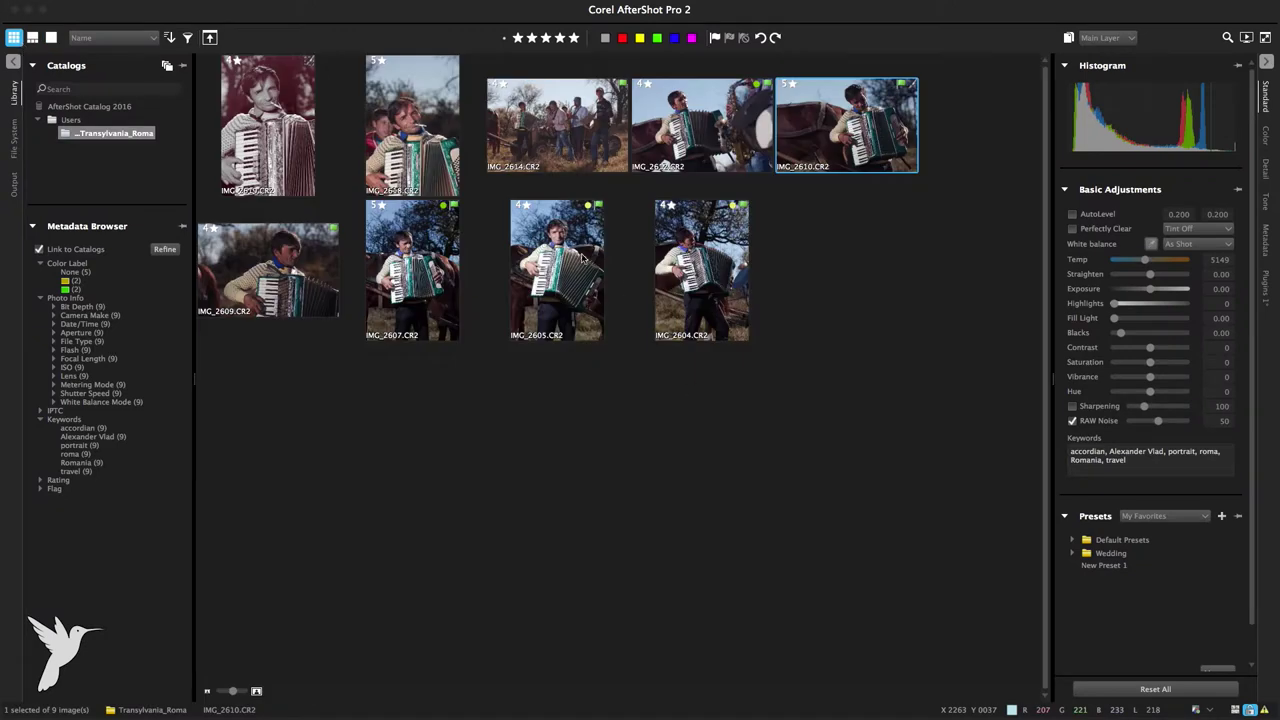
Open IMG_2605 and add an adjustment layer with a freehand region around the sky and head.
double_click(561, 279)
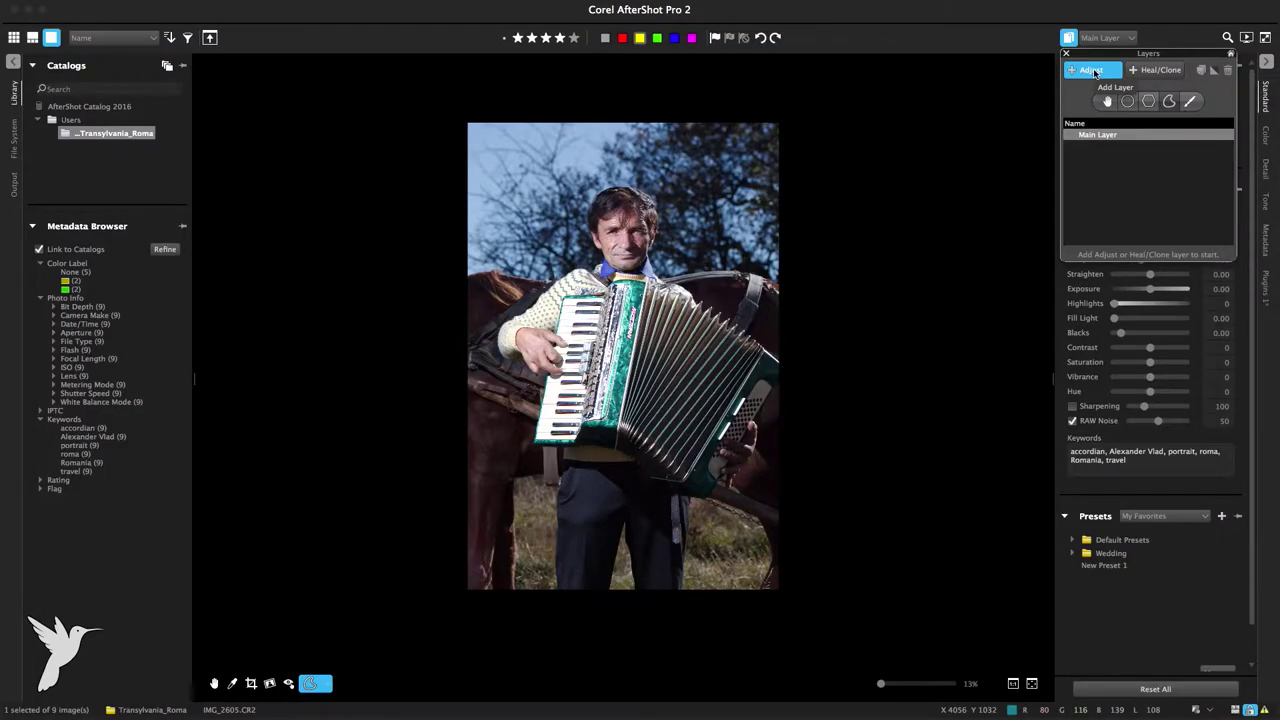
click(1092, 70)
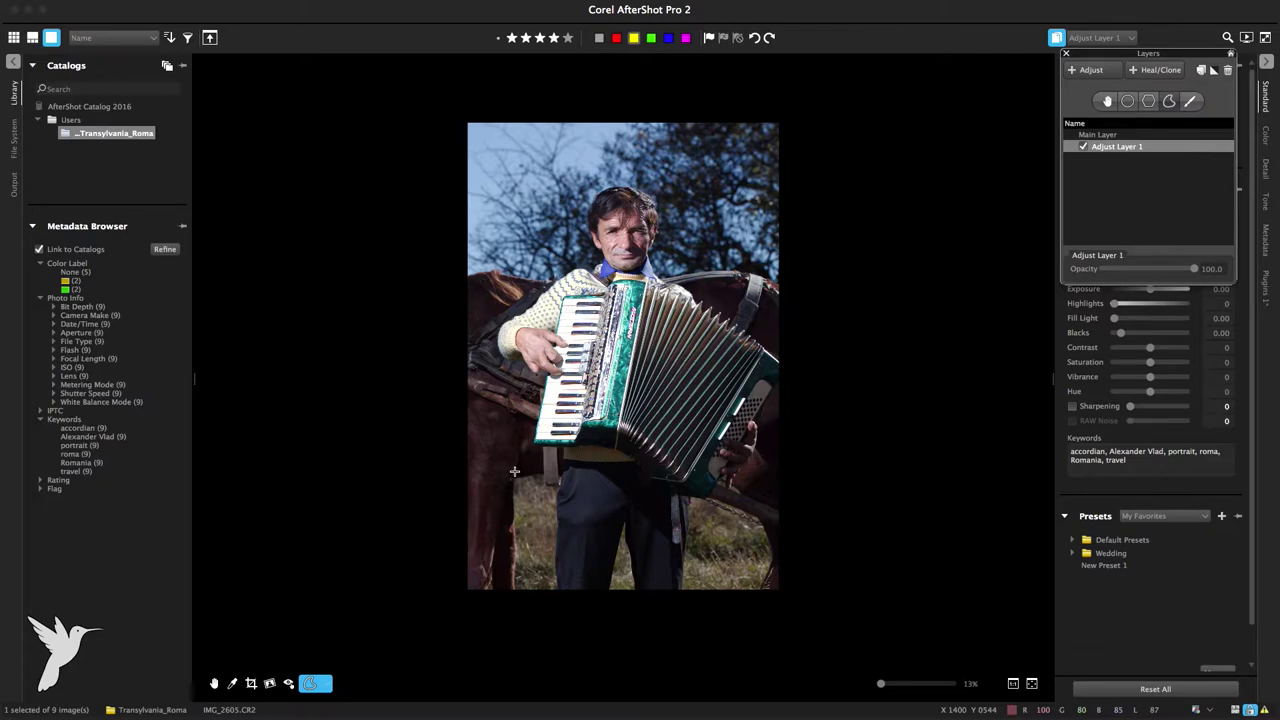
click(471, 272)
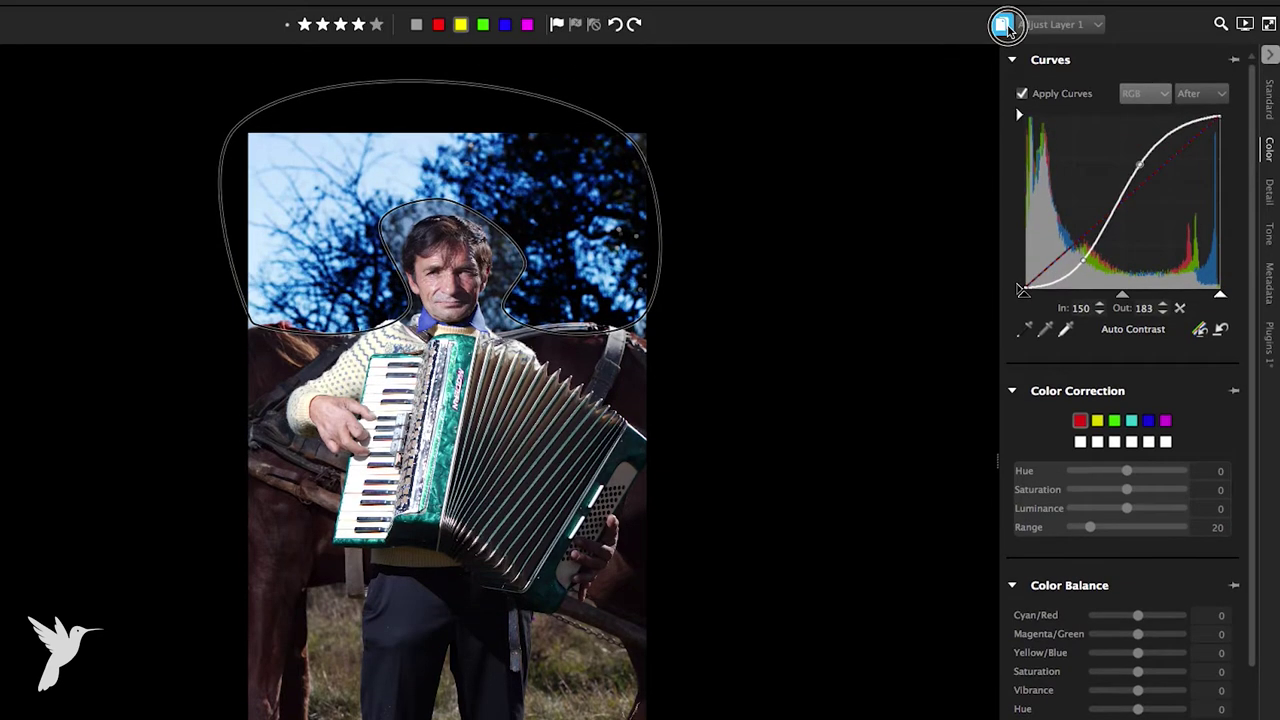
click(1001, 24)
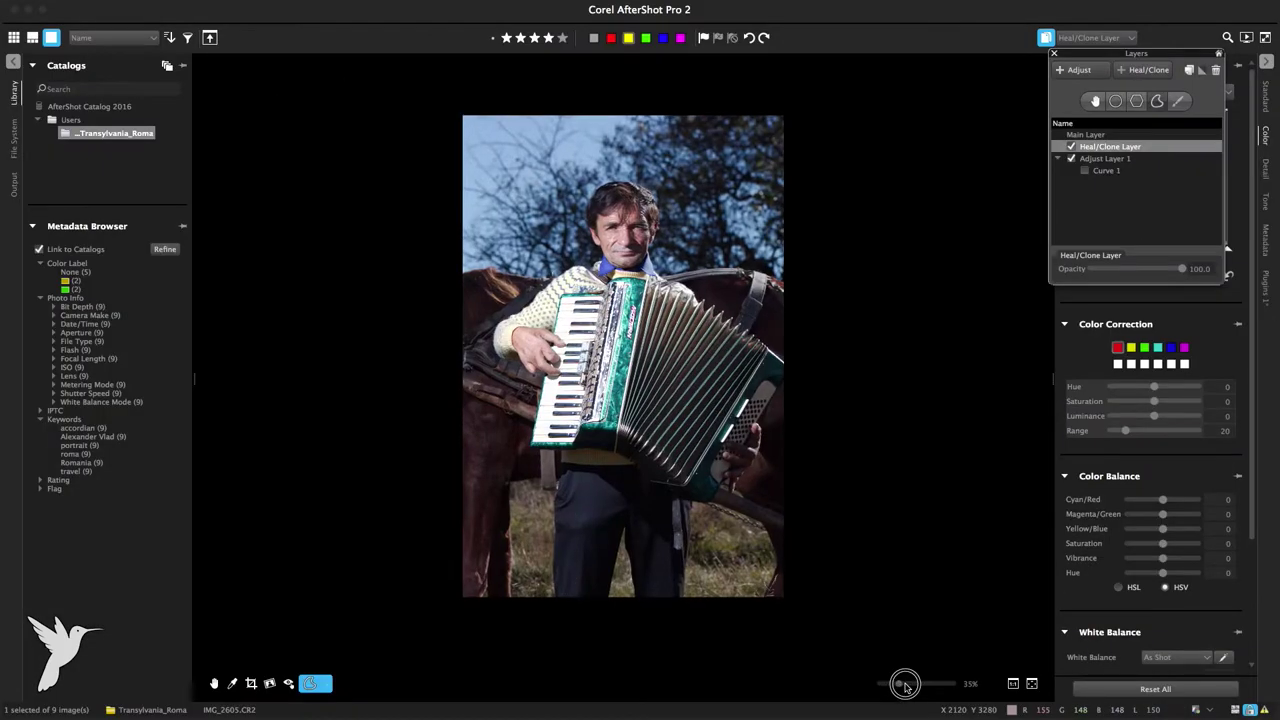
Zoom onto the strap and clone clean leather from above over its pale mark.
drag(905, 685, 910, 684)
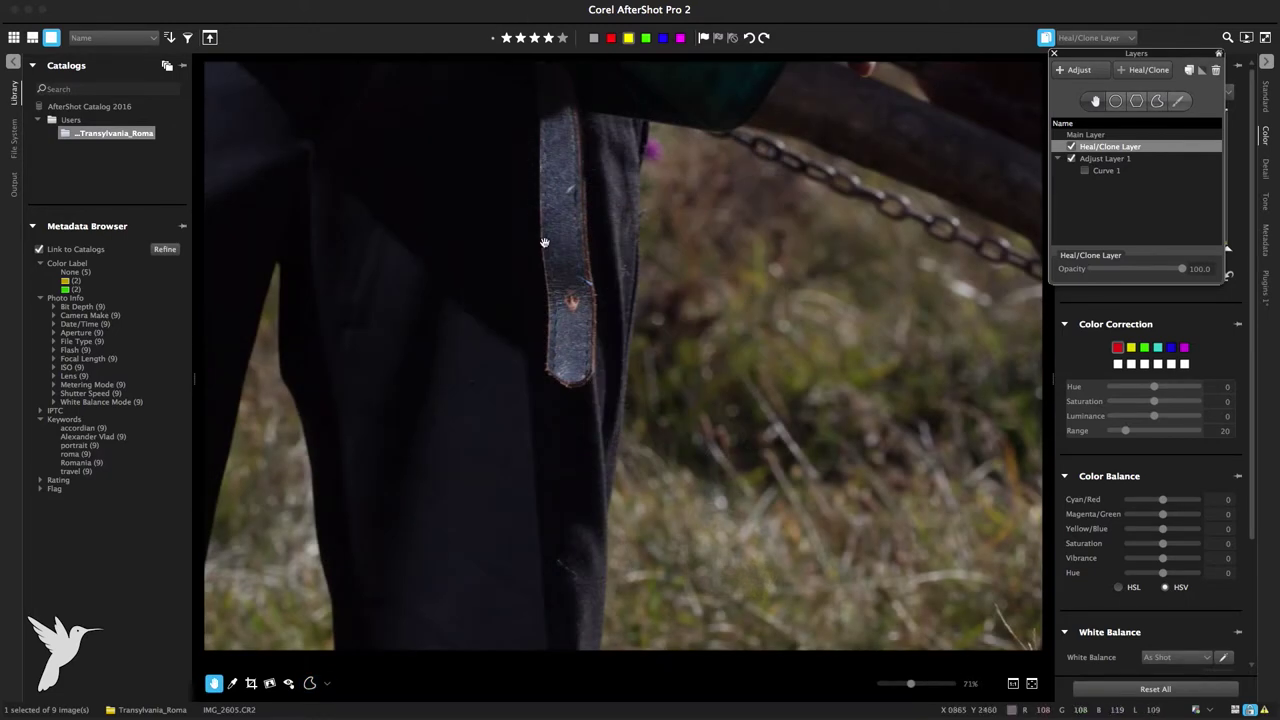
scroll(544, 242, up, 2)
key(h)
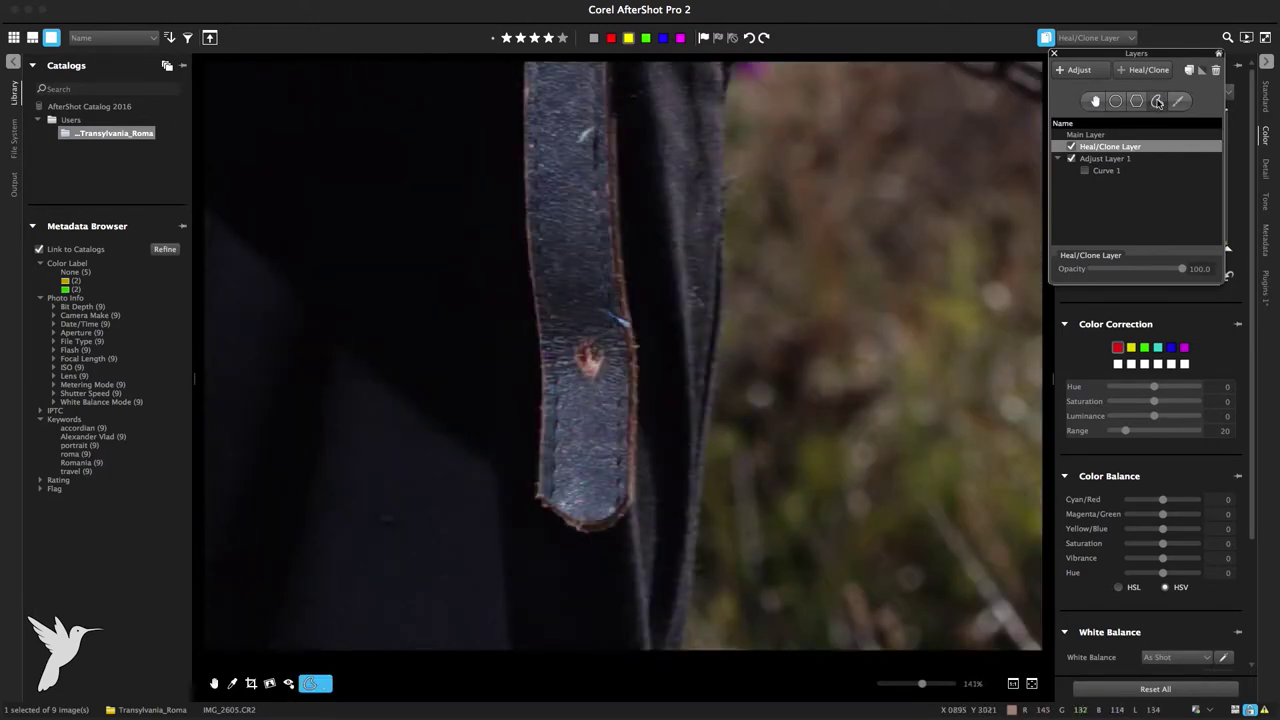
click(572, 335)
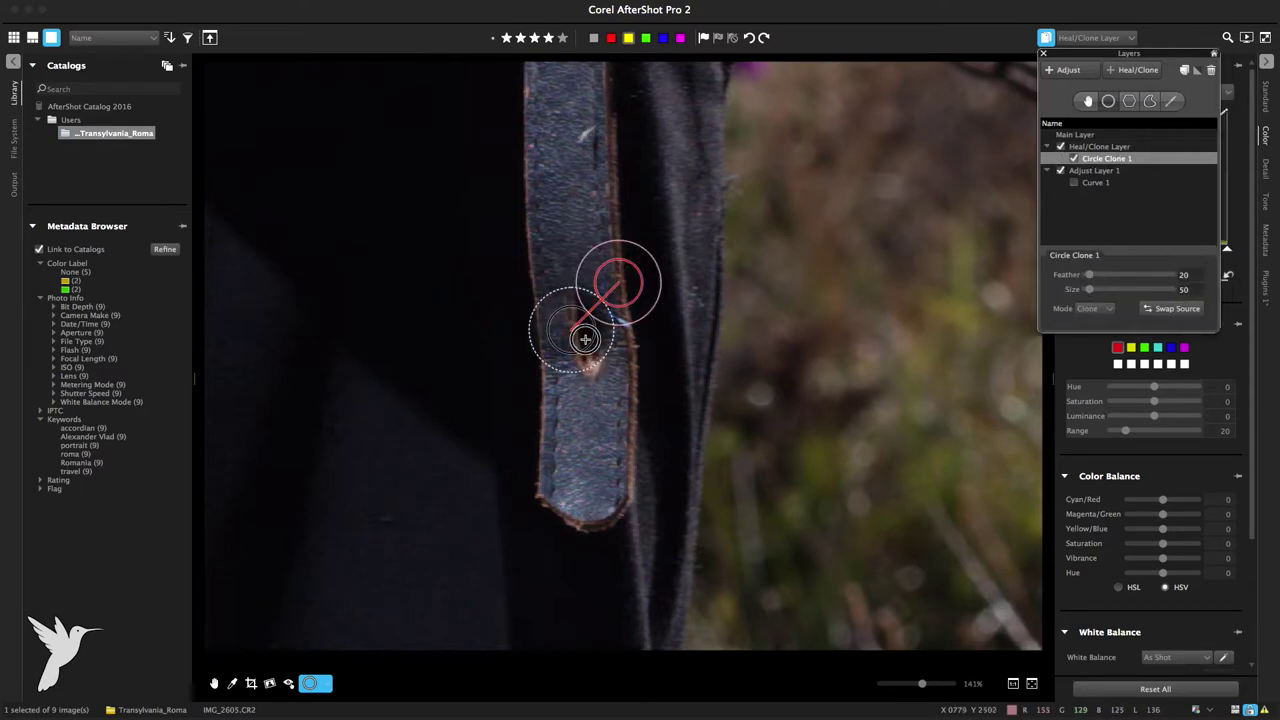
drag(585, 339, 609, 366)
drag(648, 306, 576, 253)
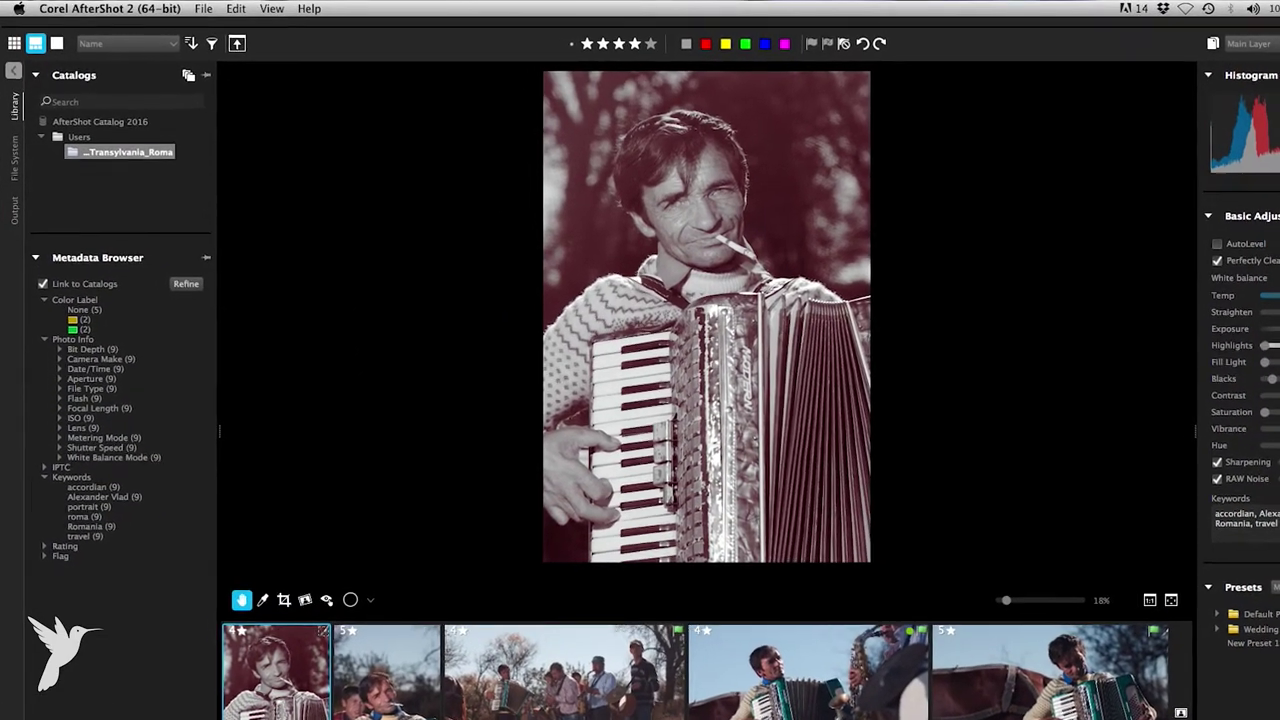
Show the History view for IMG_2619 and select its IMG_2619_v2 version.
click(276, 9)
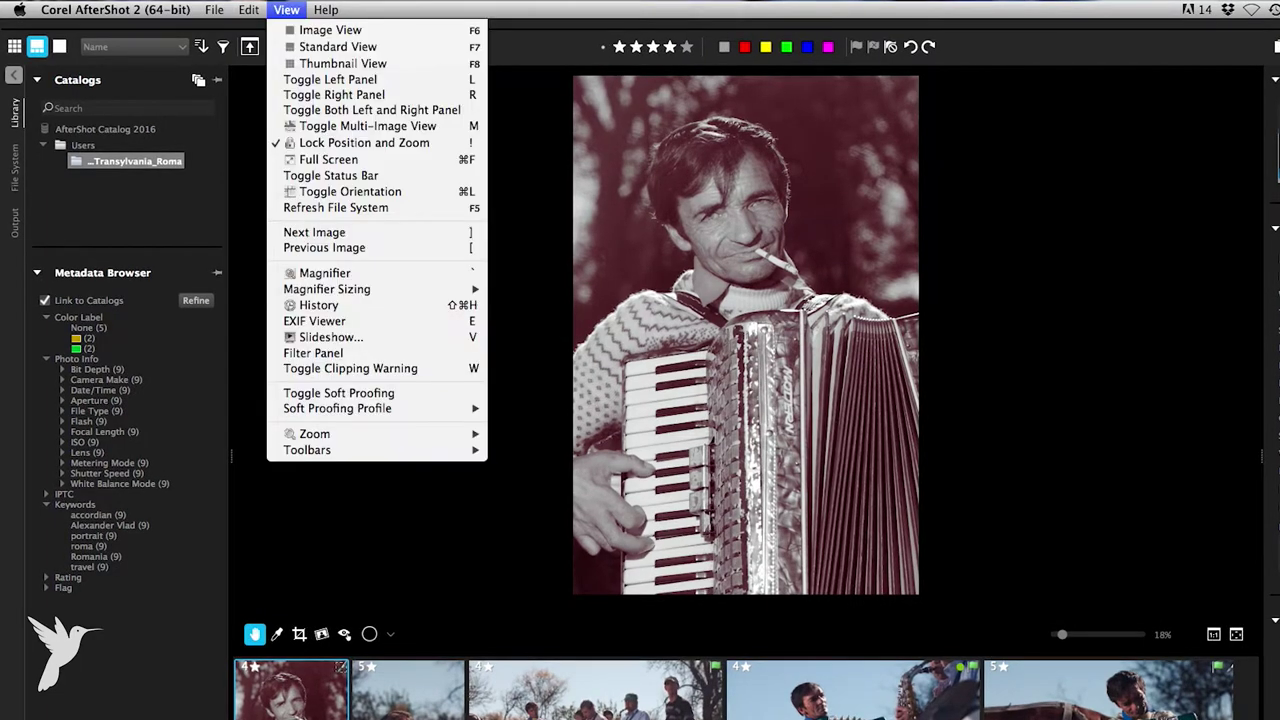
click(361, 307)
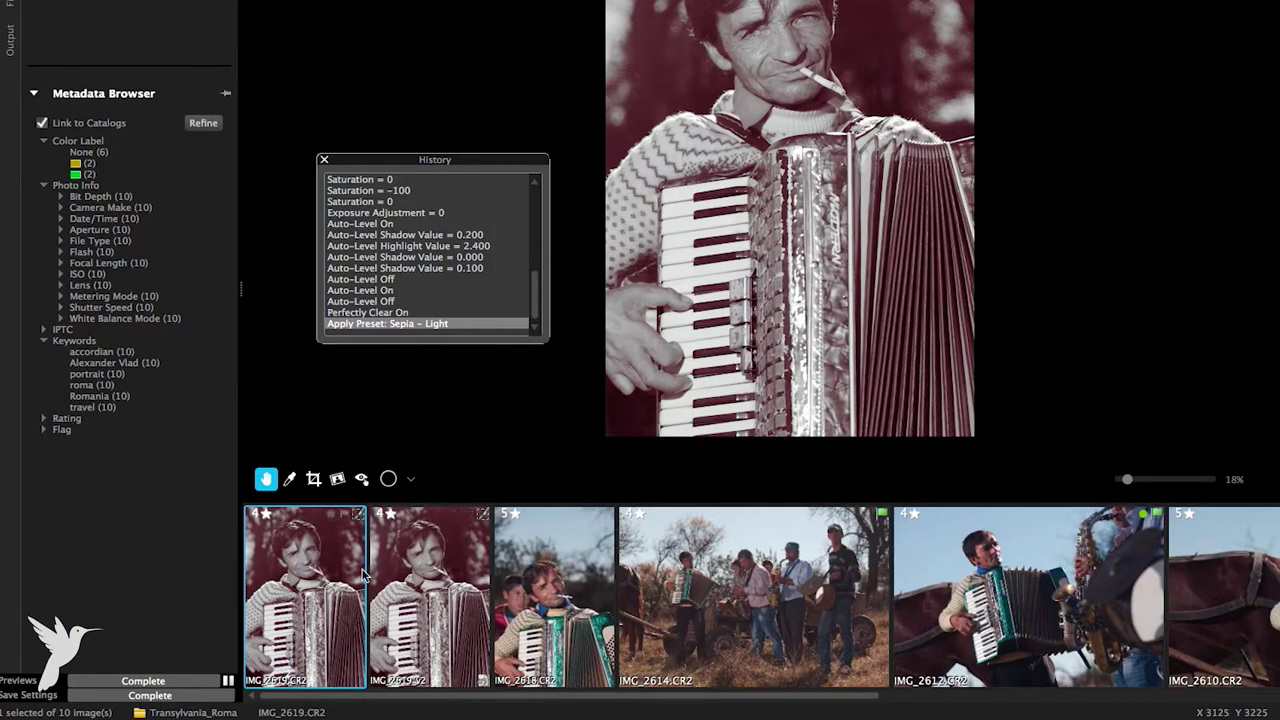
click(430, 572)
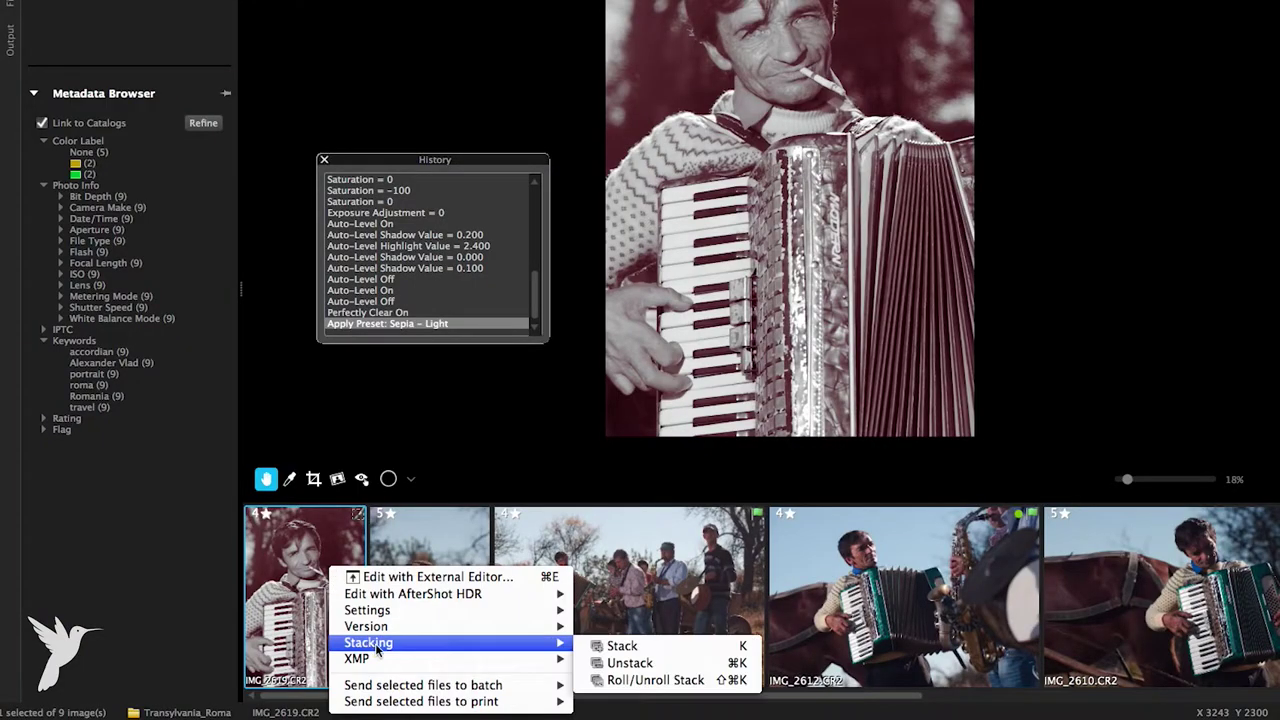
mouse_move(366, 626)
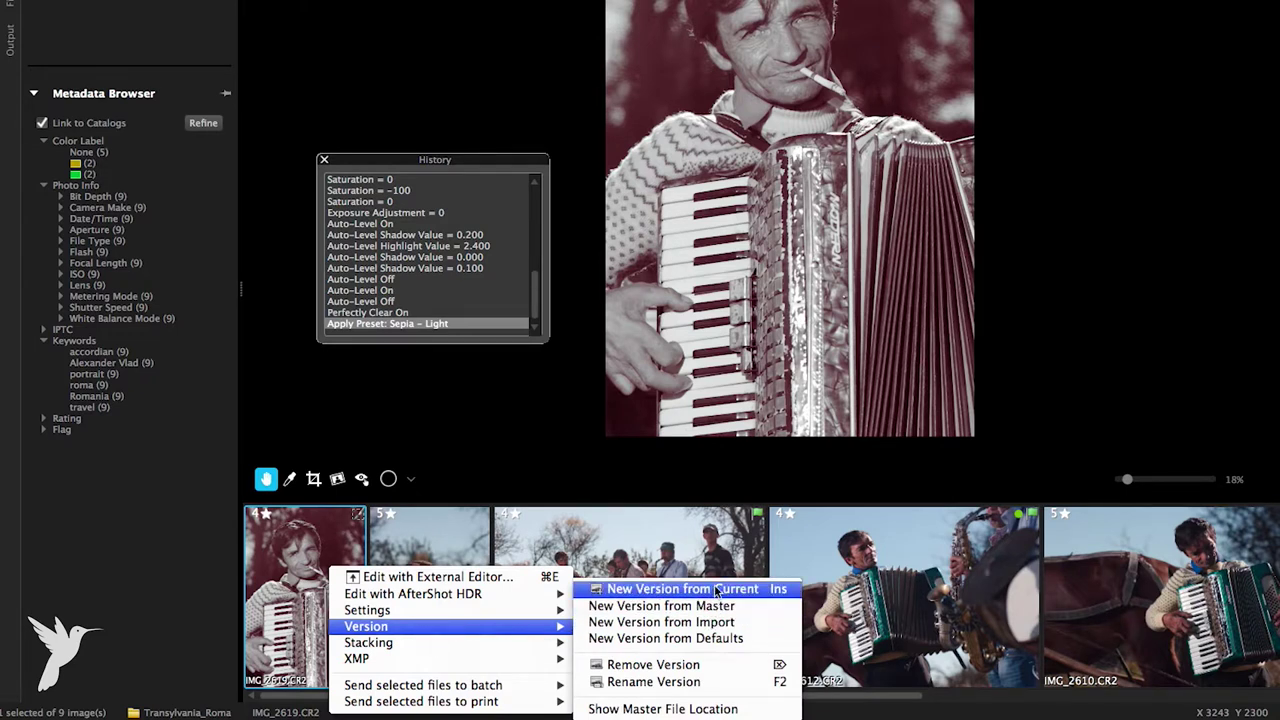
Create IMG_2619_v2 from current settings, compare it with the original, then fully desaturate IMG_2610.
click(716, 590)
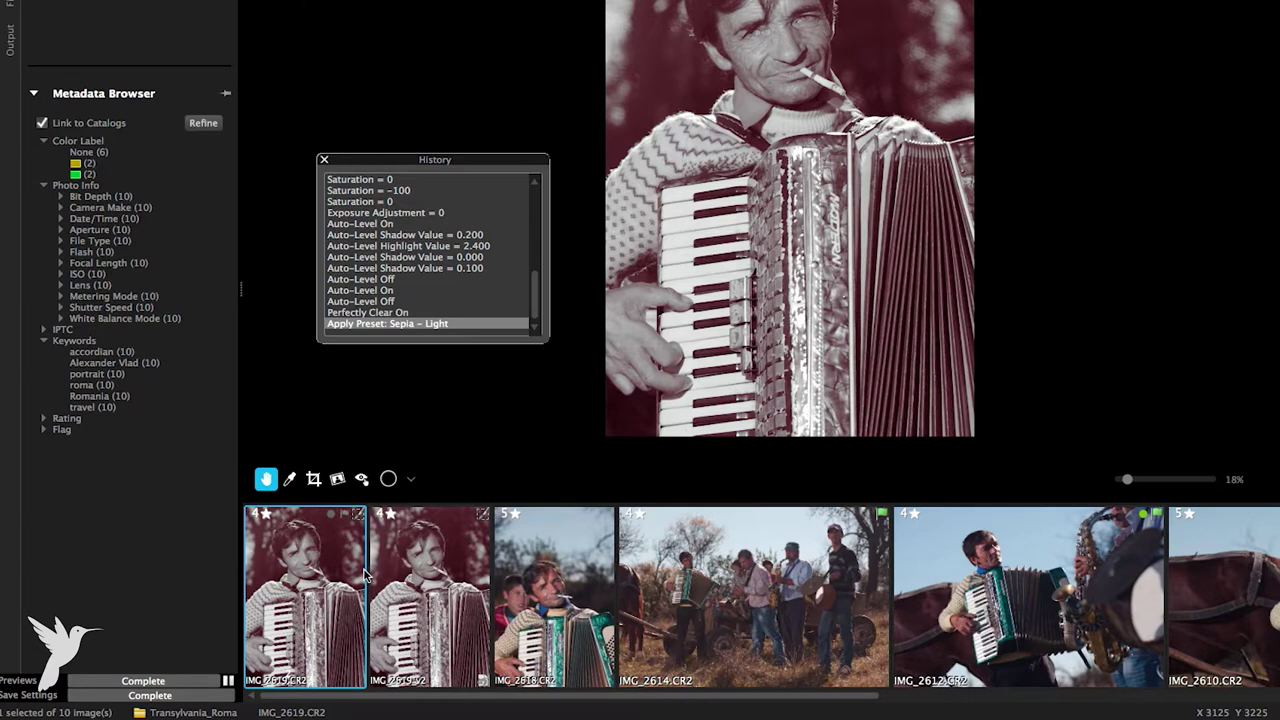
click(428, 572)
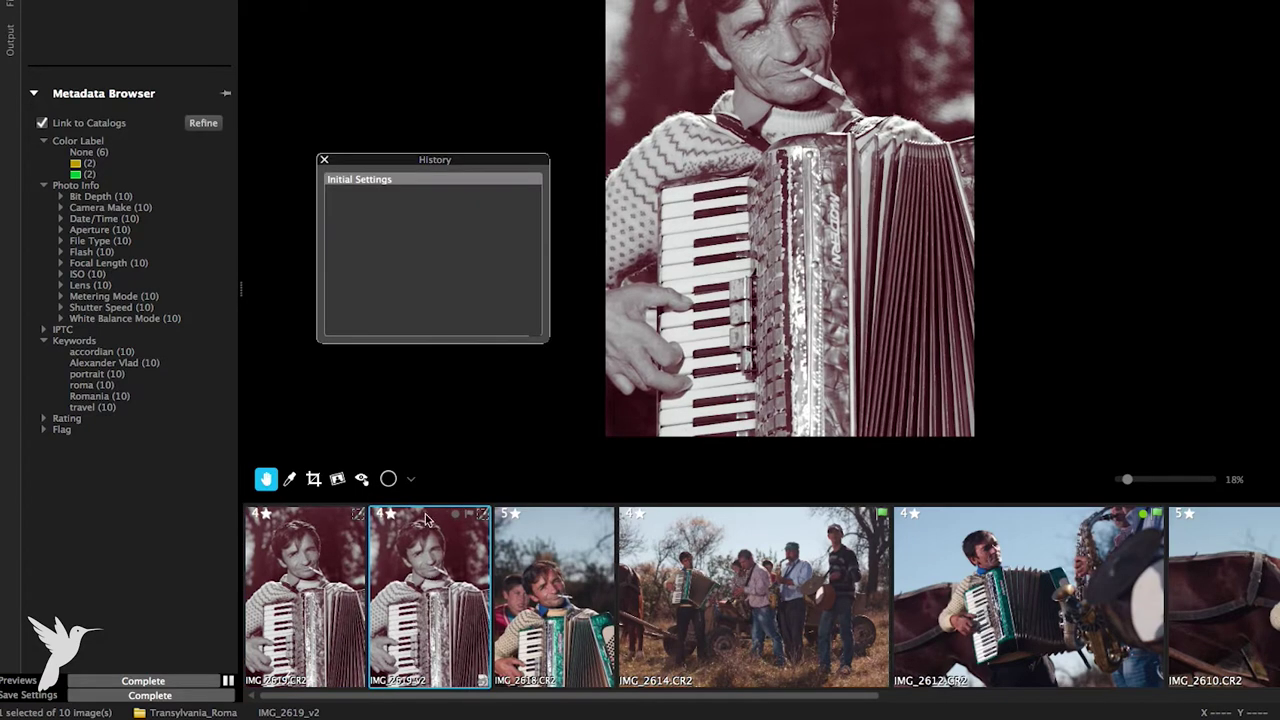
click(315, 572)
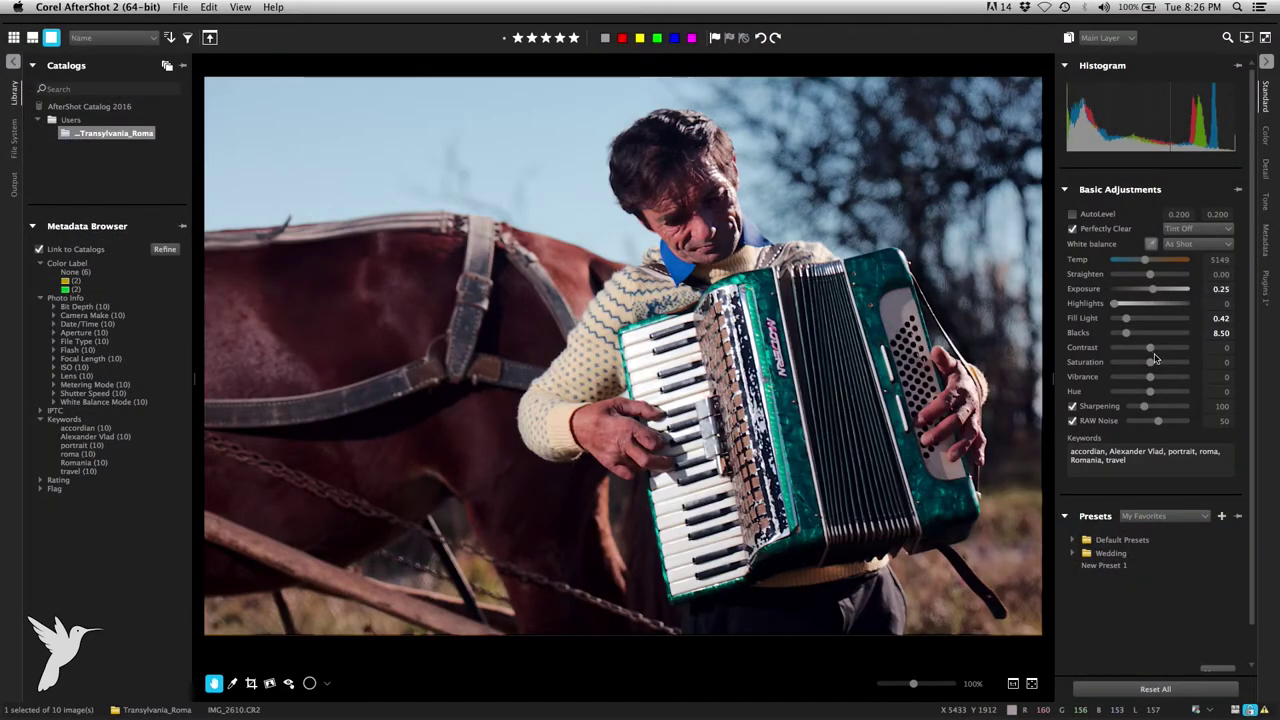
drag(1123, 364, 1073, 362)
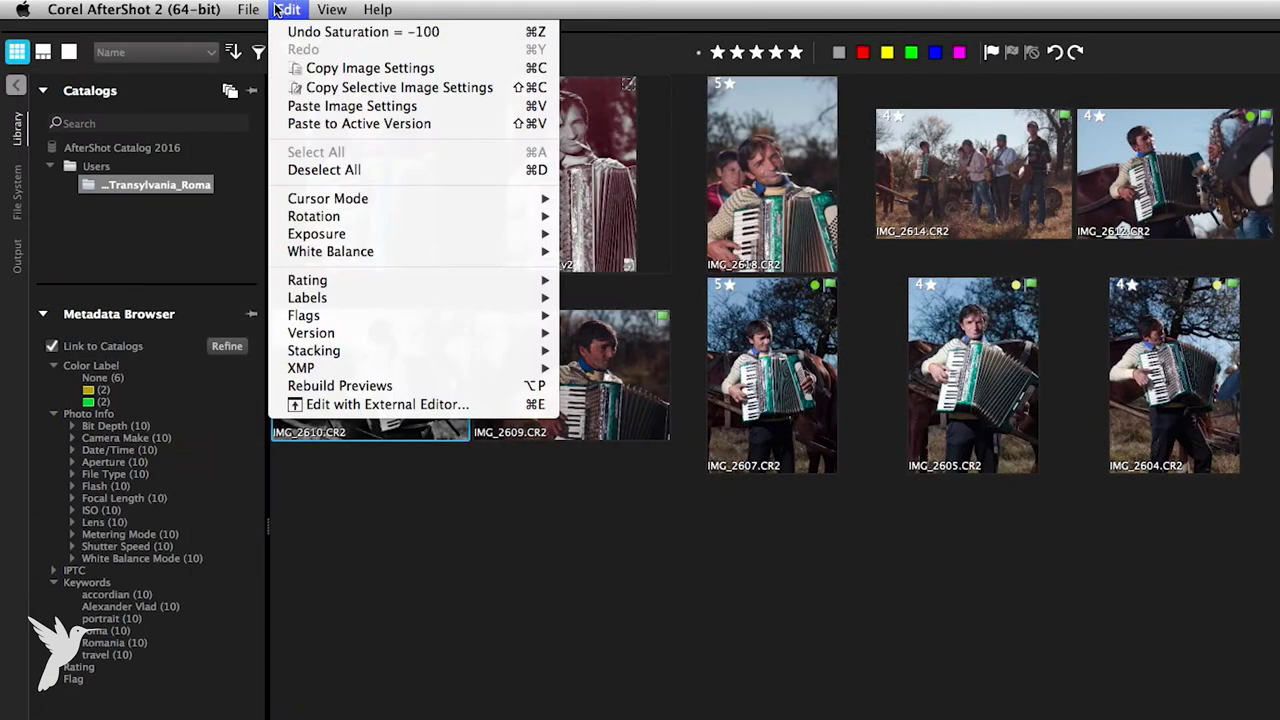
Copy IMG_2610's black-and-white settings and paste them onto IMG_2619_v2–IMG_2612 and IMG_2609–IMG_2604.
click(459, 68)
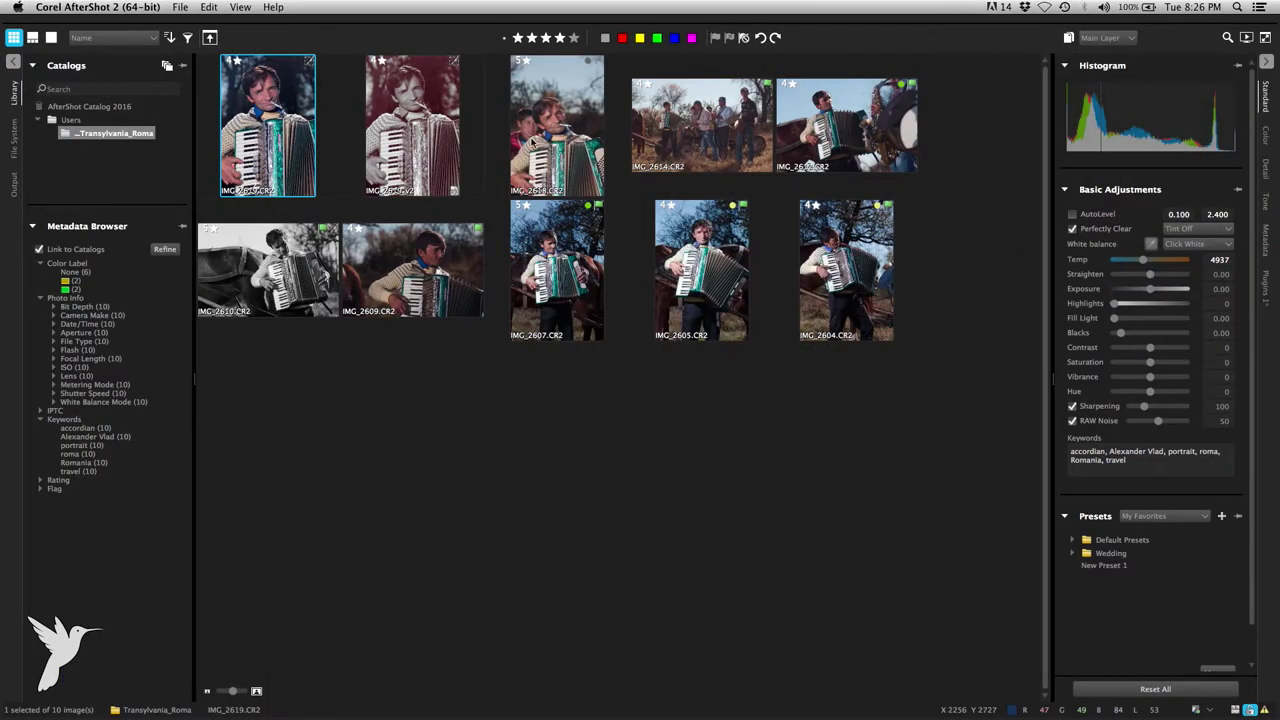
click(452, 140)
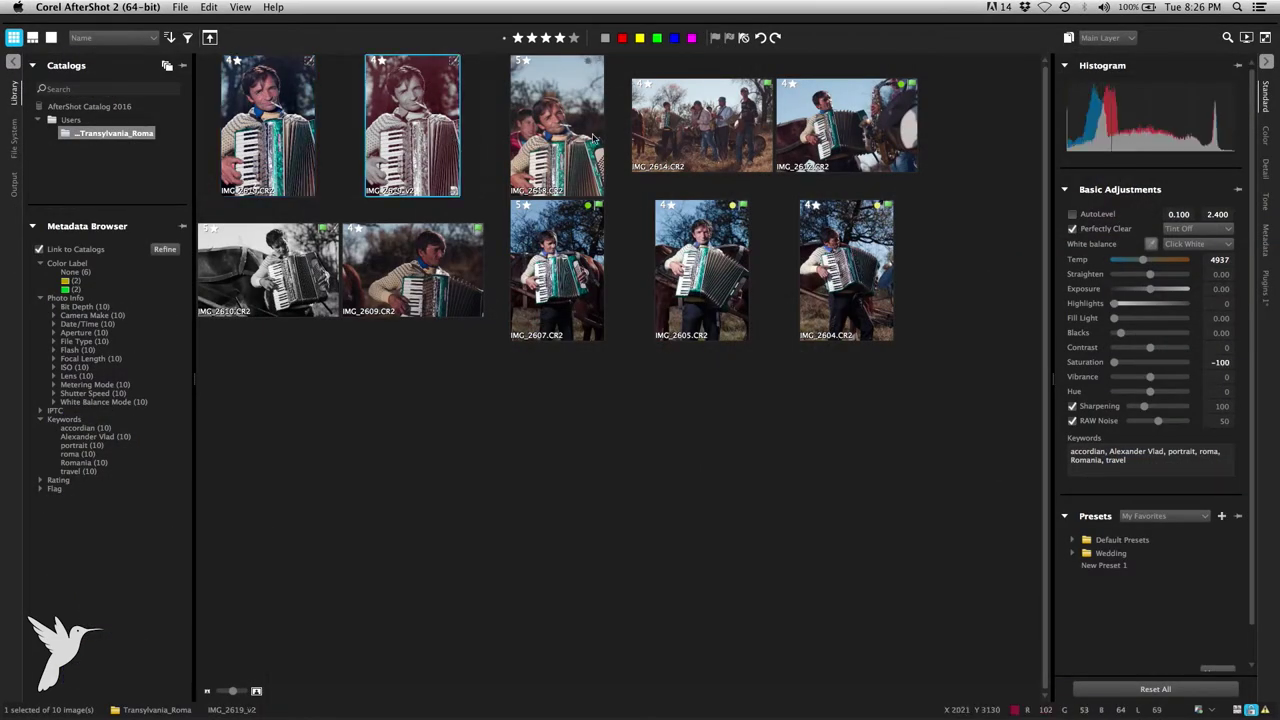
shift+click(840, 133)
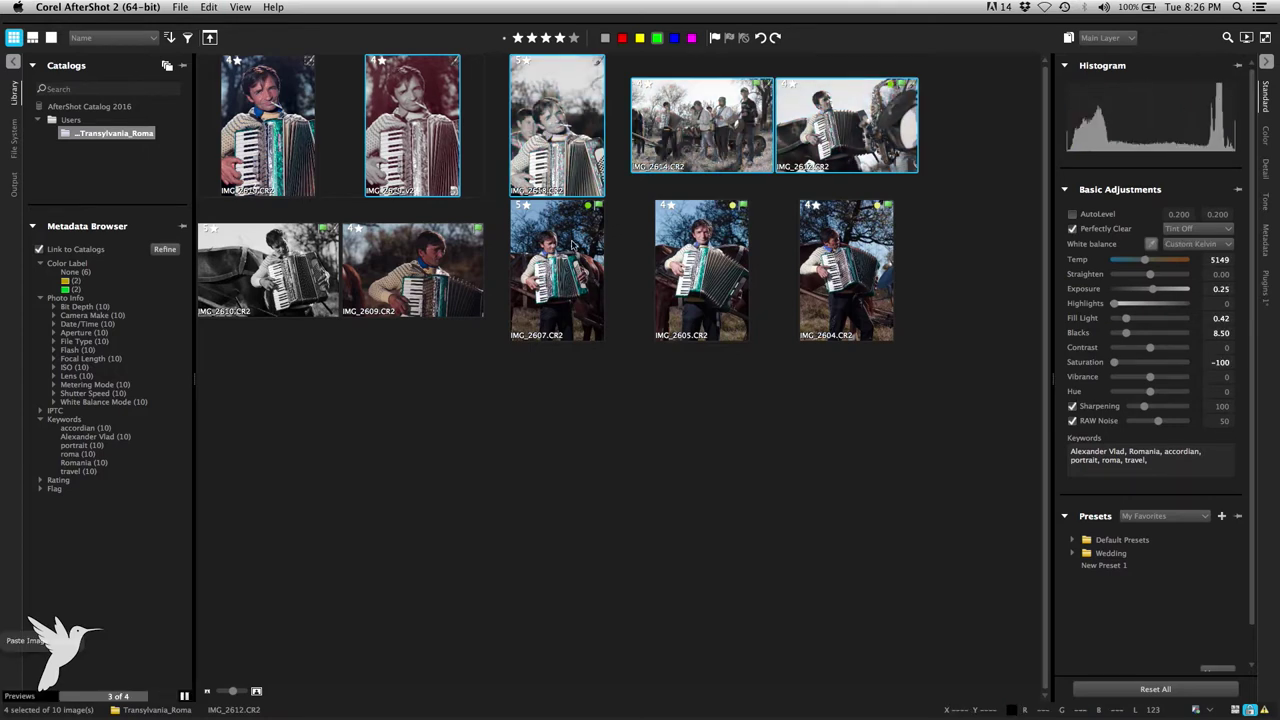
click(470, 277)
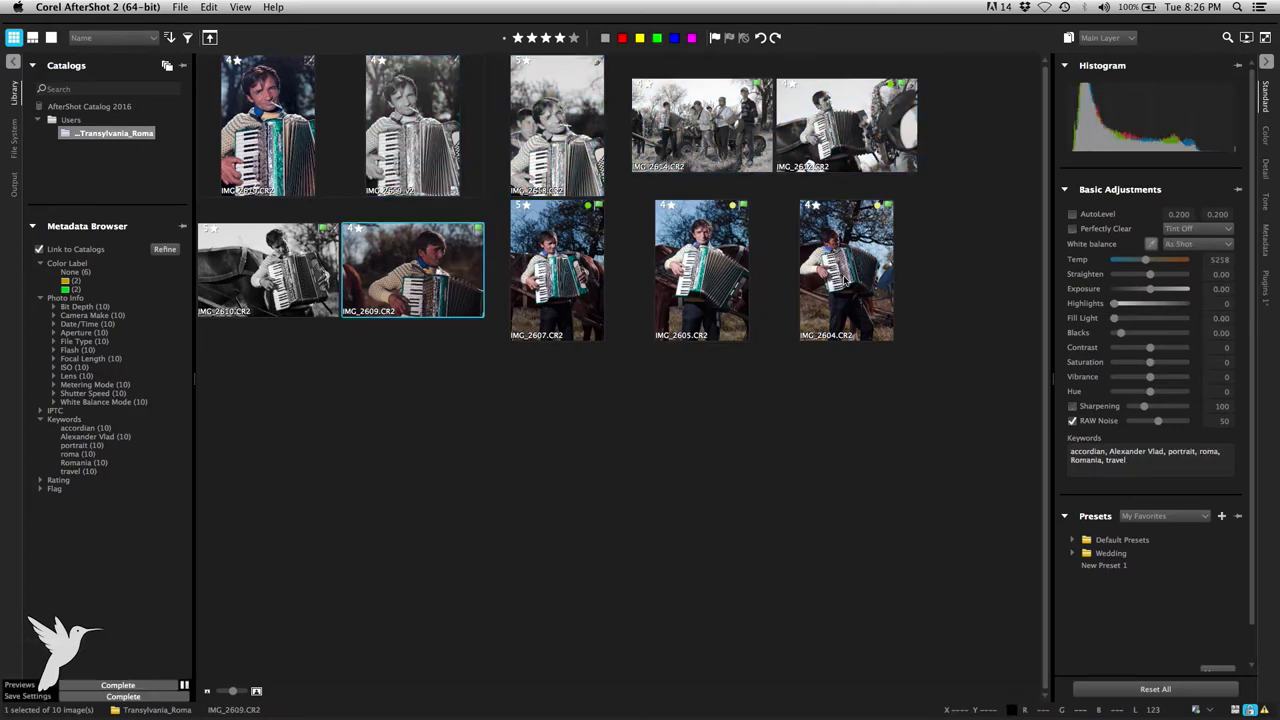
shift+click(878, 272)
key(super+shift+v)
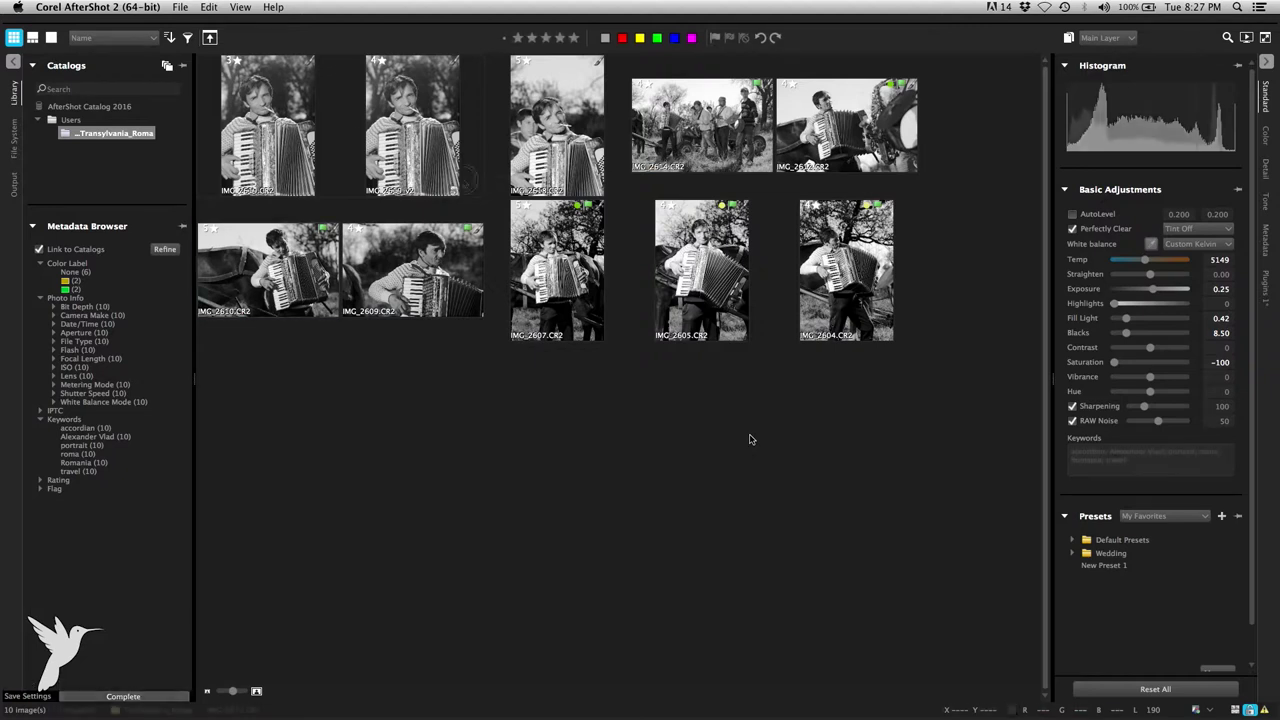
Select all ten accordion photos, starting from IMG_2604, and display them side by side.
click(840, 290)
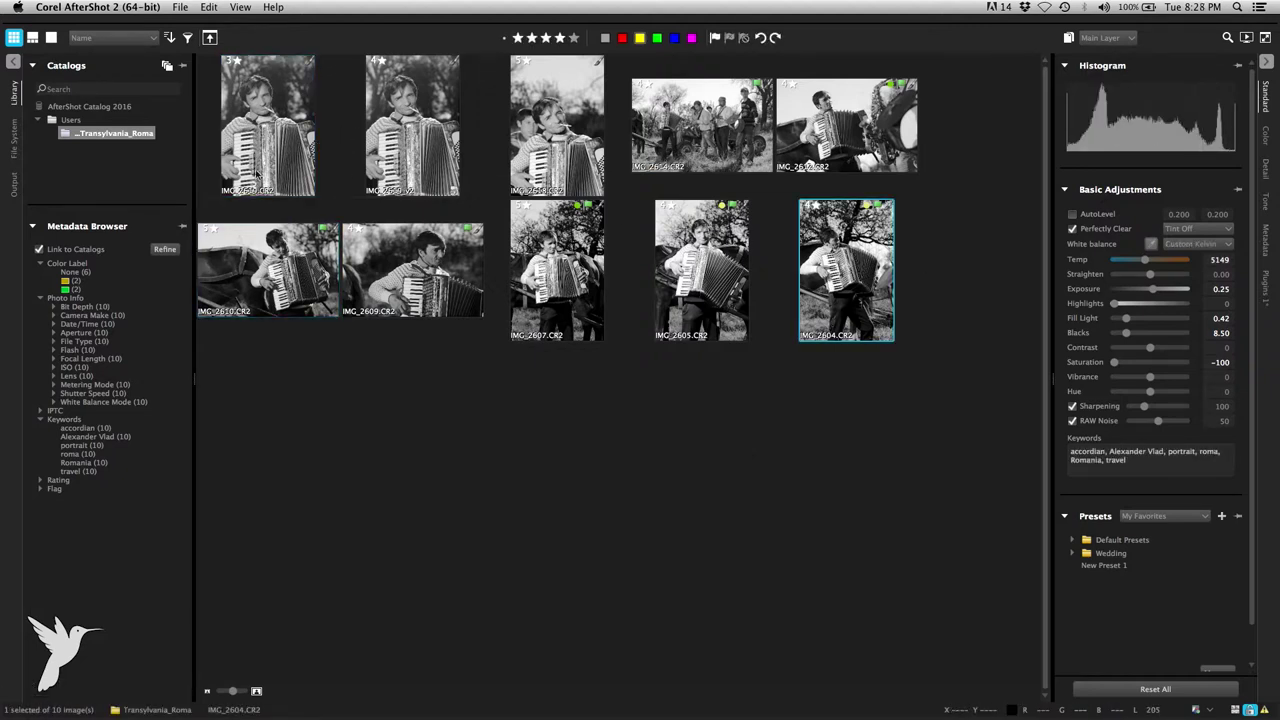
key(ctrl+a)
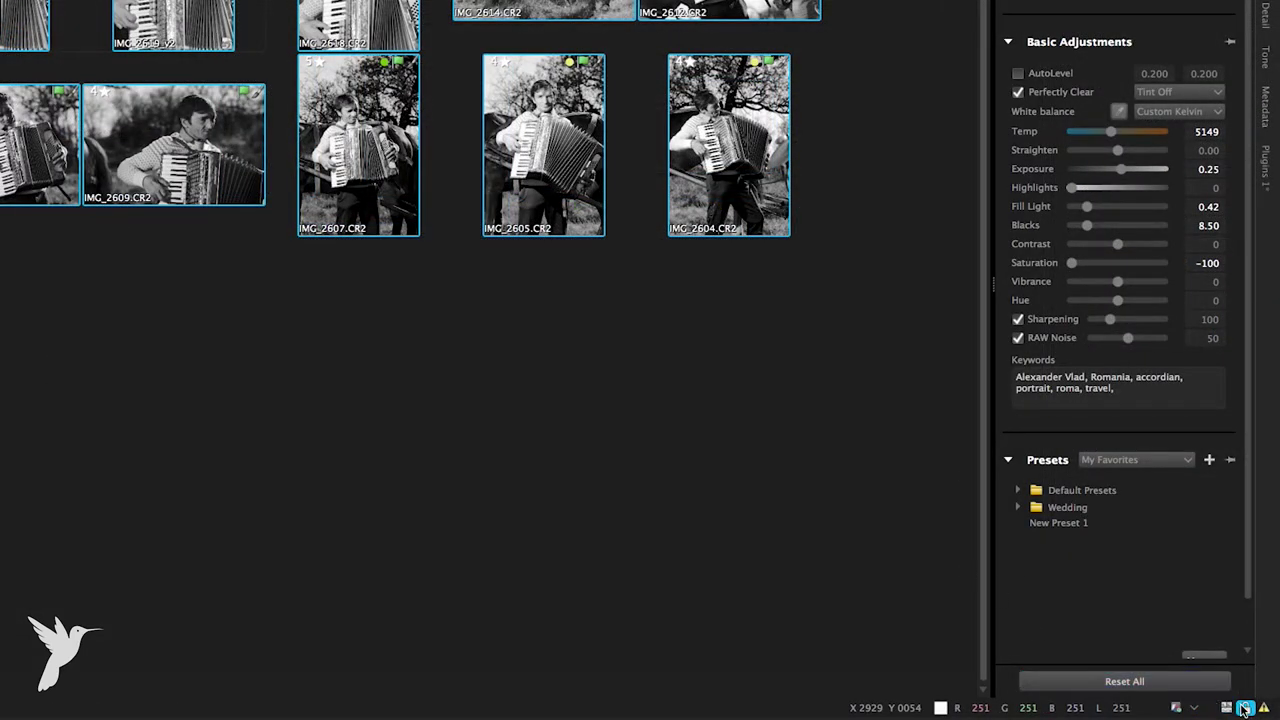
click(1232, 708)
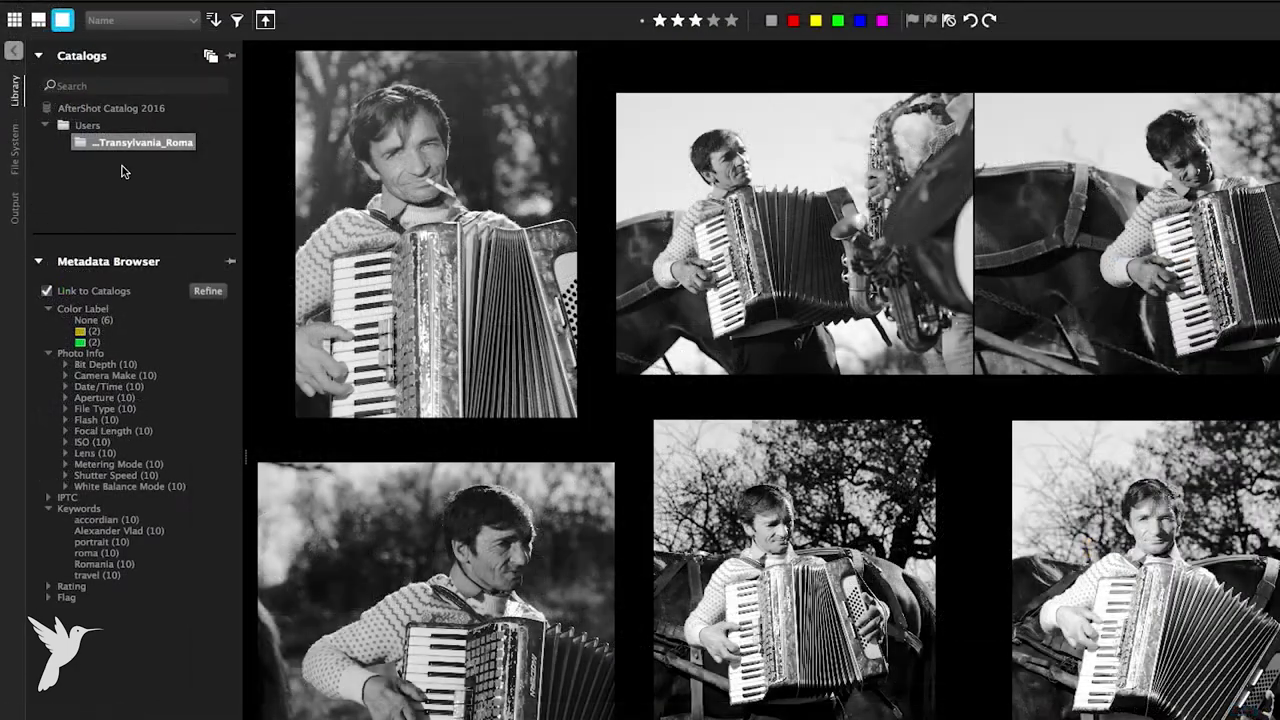
Batch-export the selected photos with the JPEG Full Size preset into a new 'JPG Full-Sized' folder.
click(13, 208)
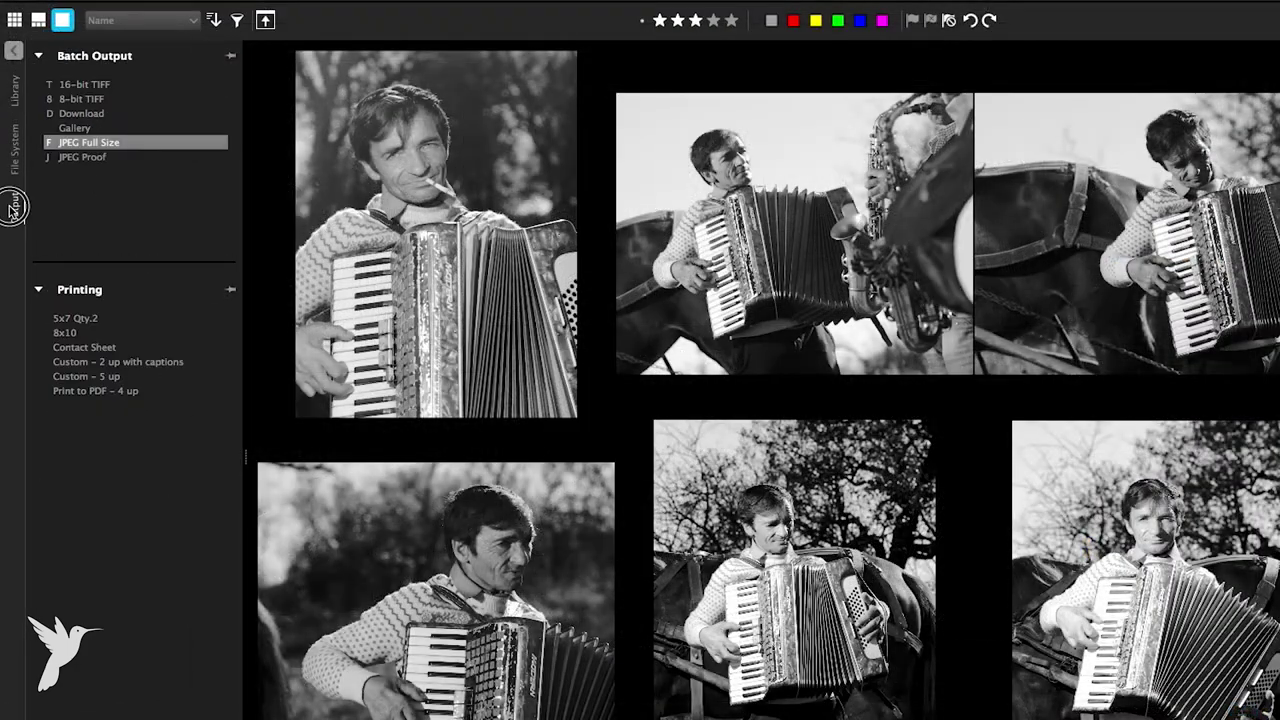
double_click(117, 143)
click(940, 502)
click(586, 485)
text(JPG Full-Sized)
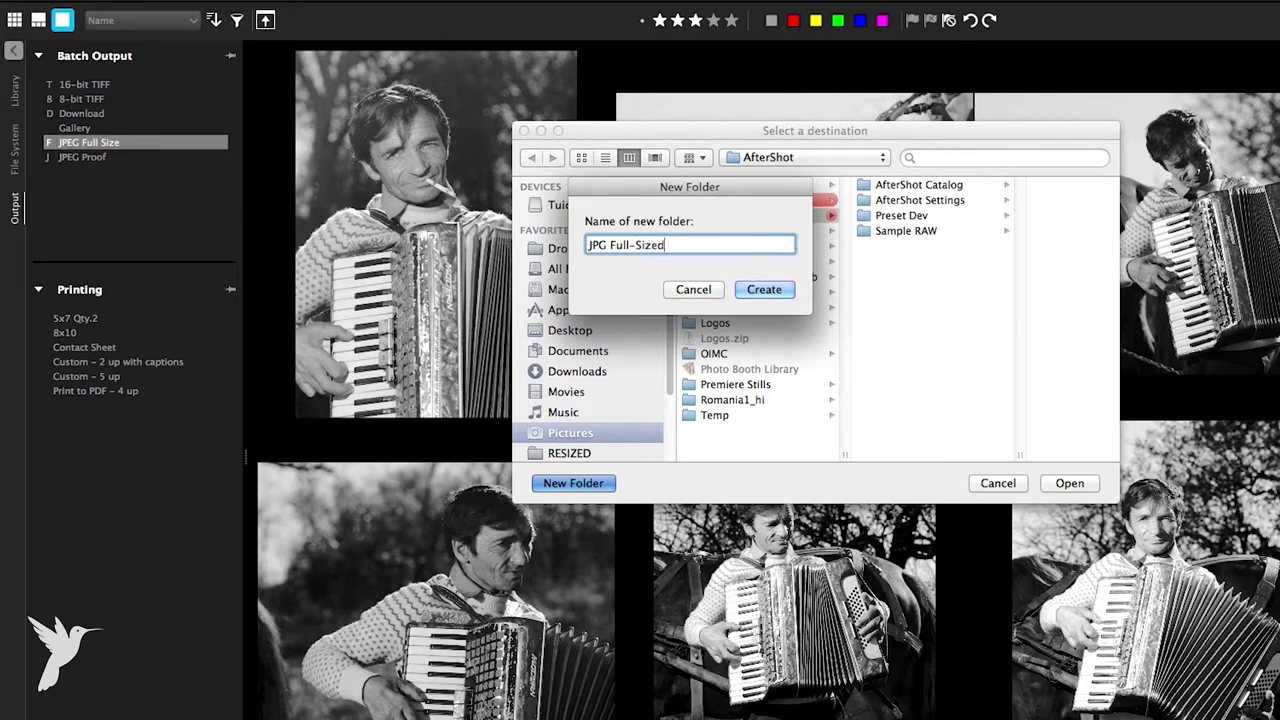
key(Return)
click(1069, 483)
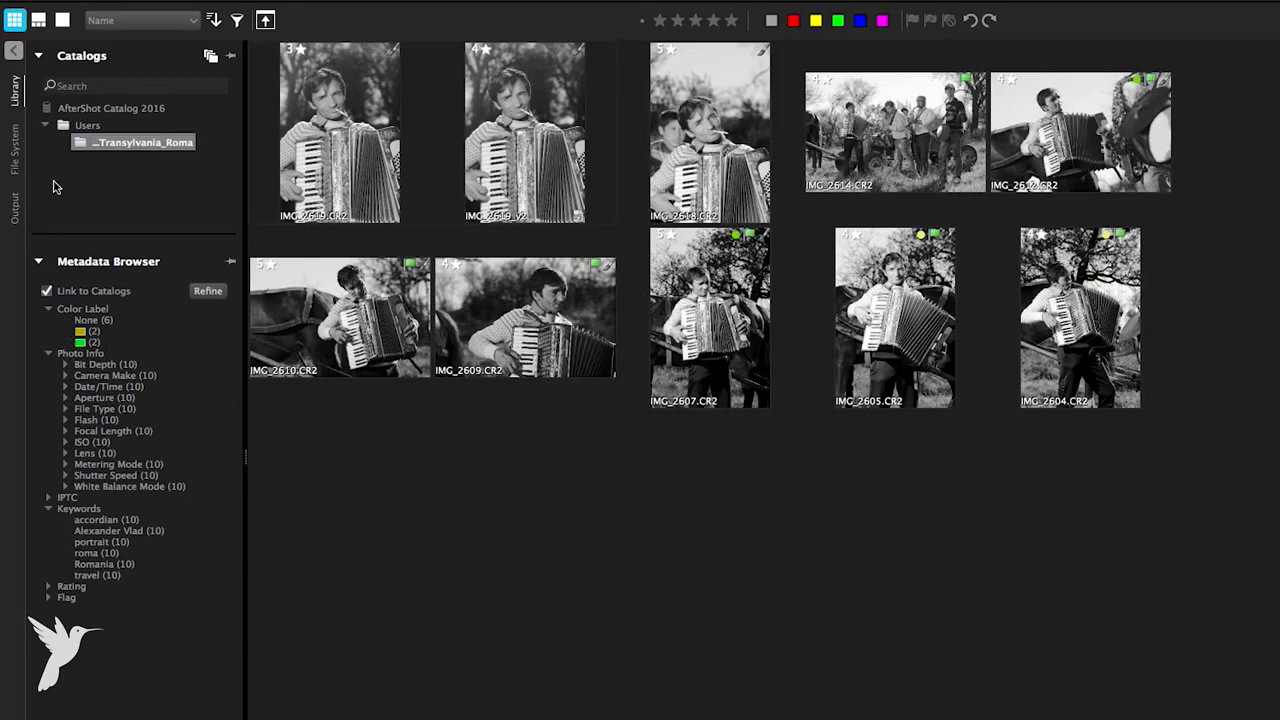
Review the exported JPEGs in JPG Full-Sized, then select IMG_2618 through IMG_2619_v2 among the RAW originals.
click(18, 150)
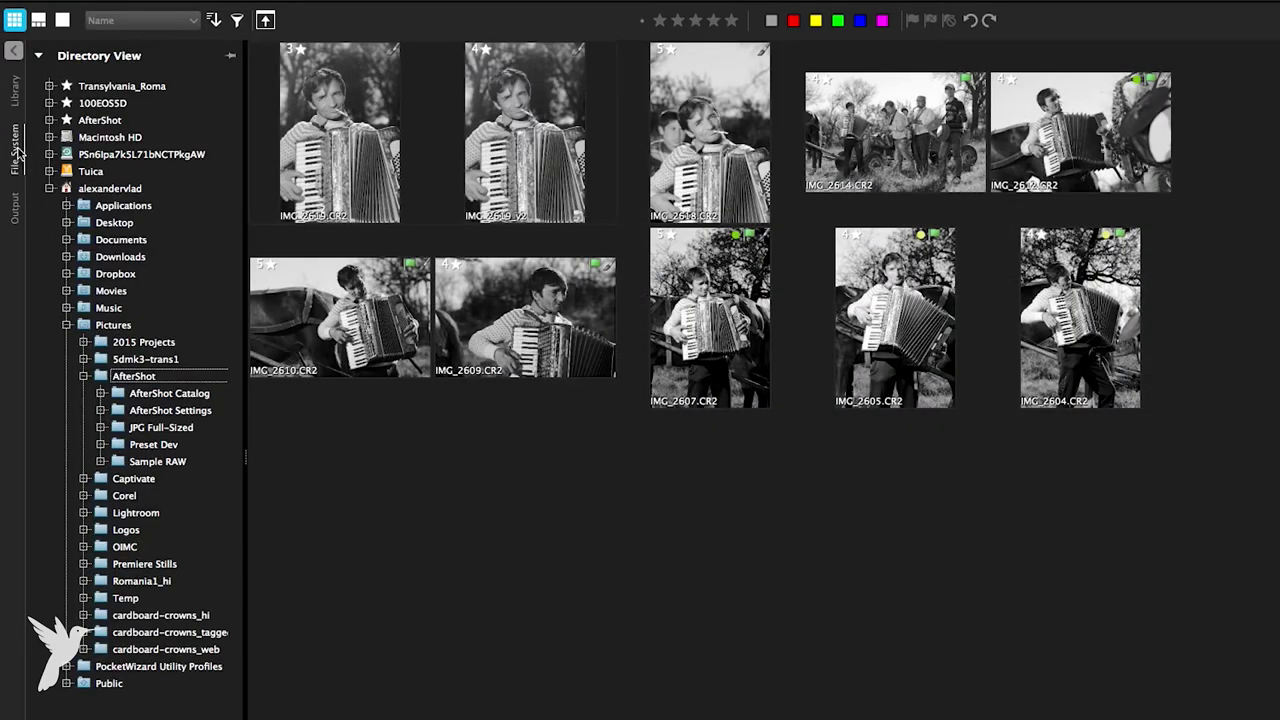
click(173, 428)
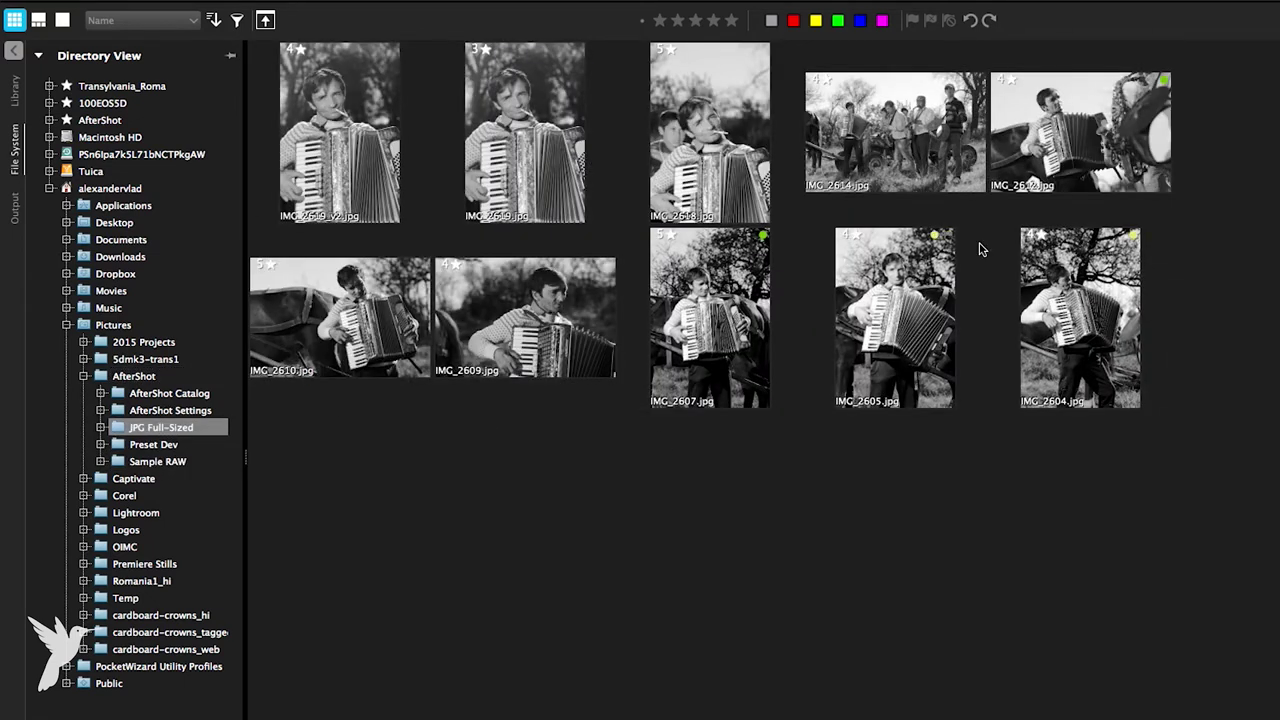
click(1156, 689)
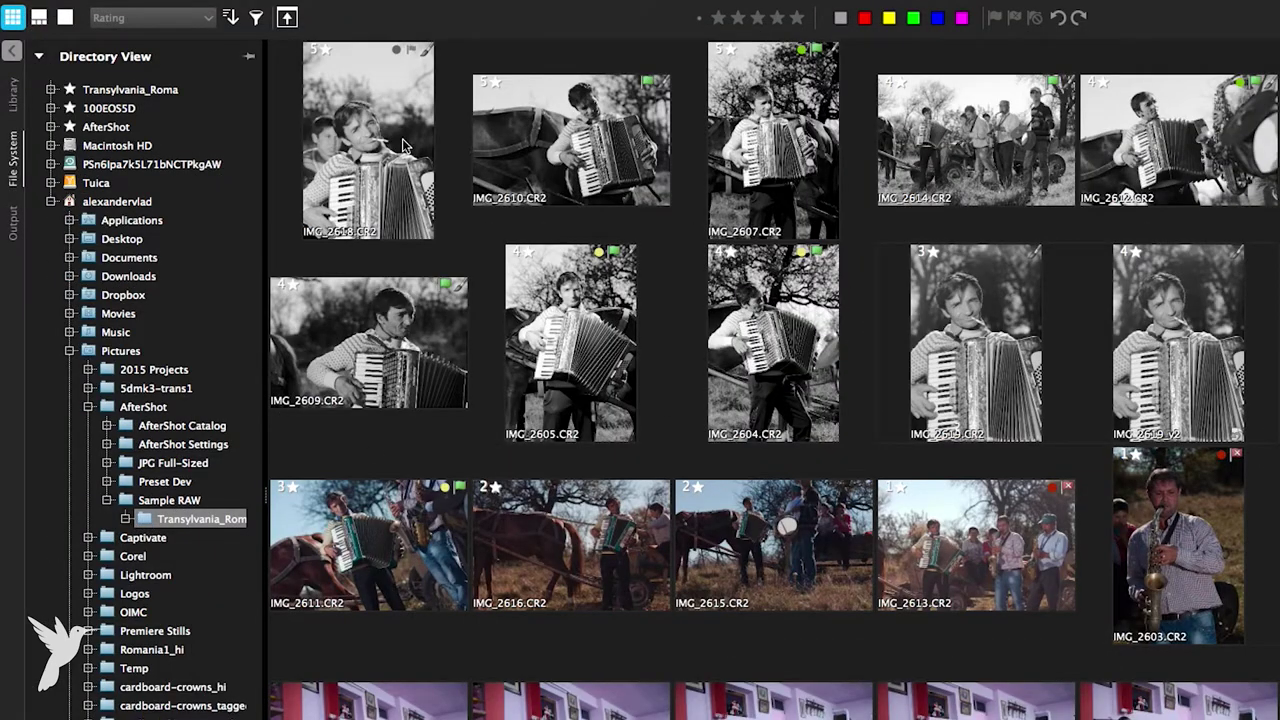
click(392, 145)
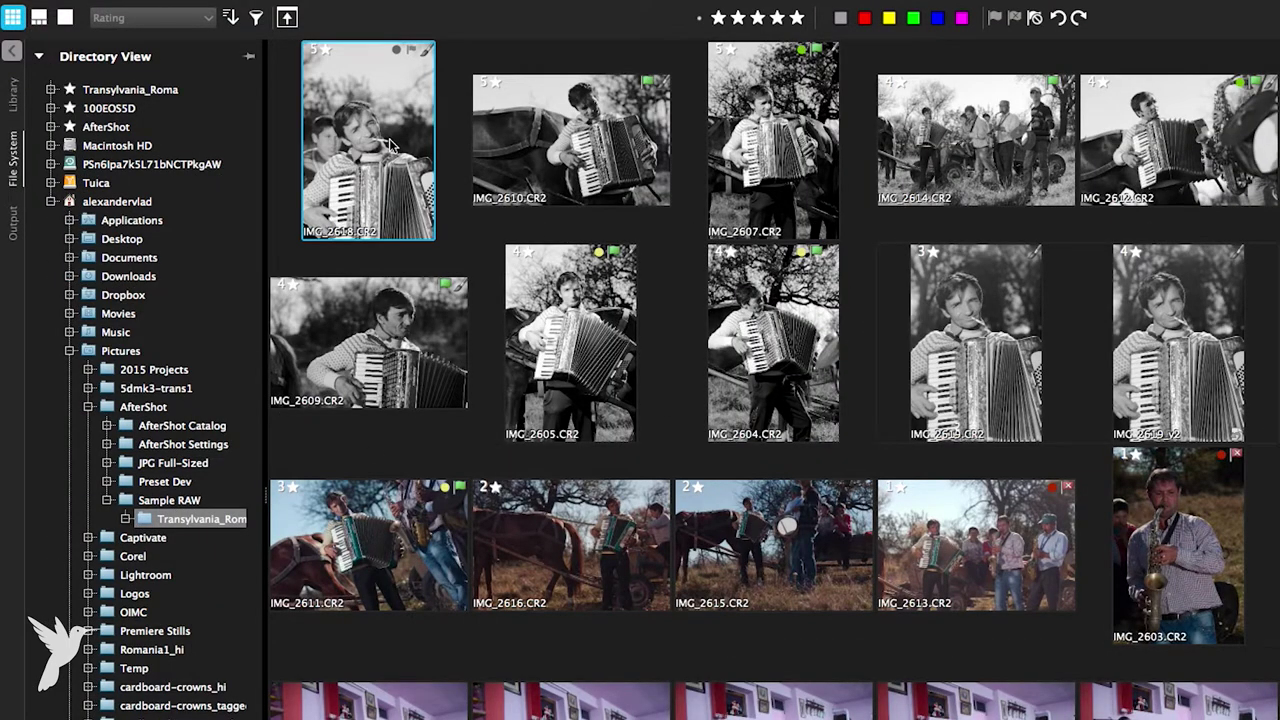
shift+click(1133, 393)
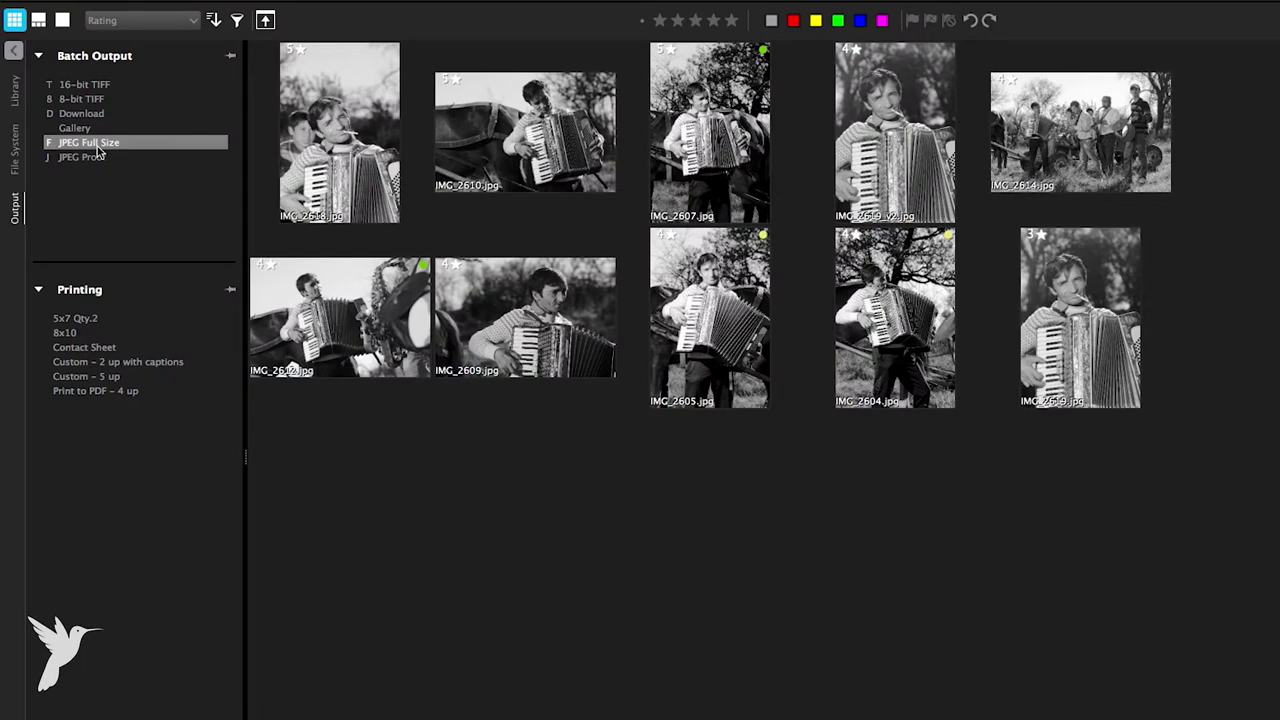
right_click(108, 218)
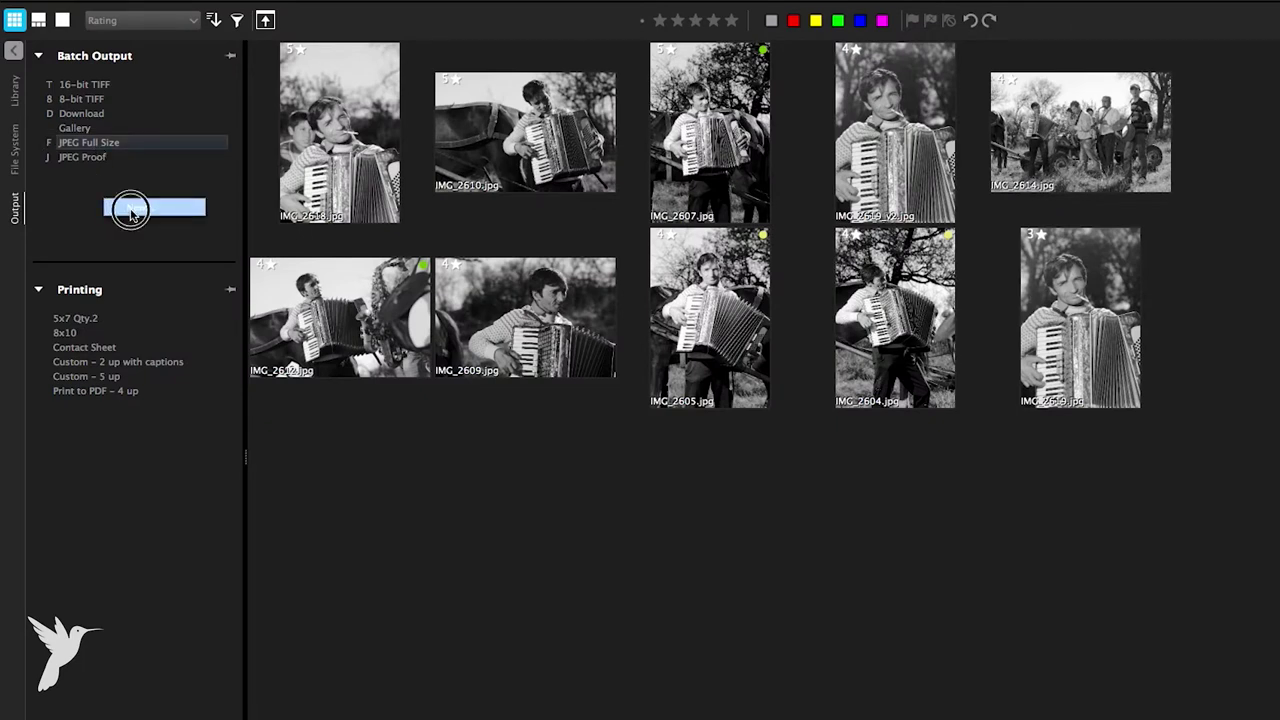
click(130, 210)
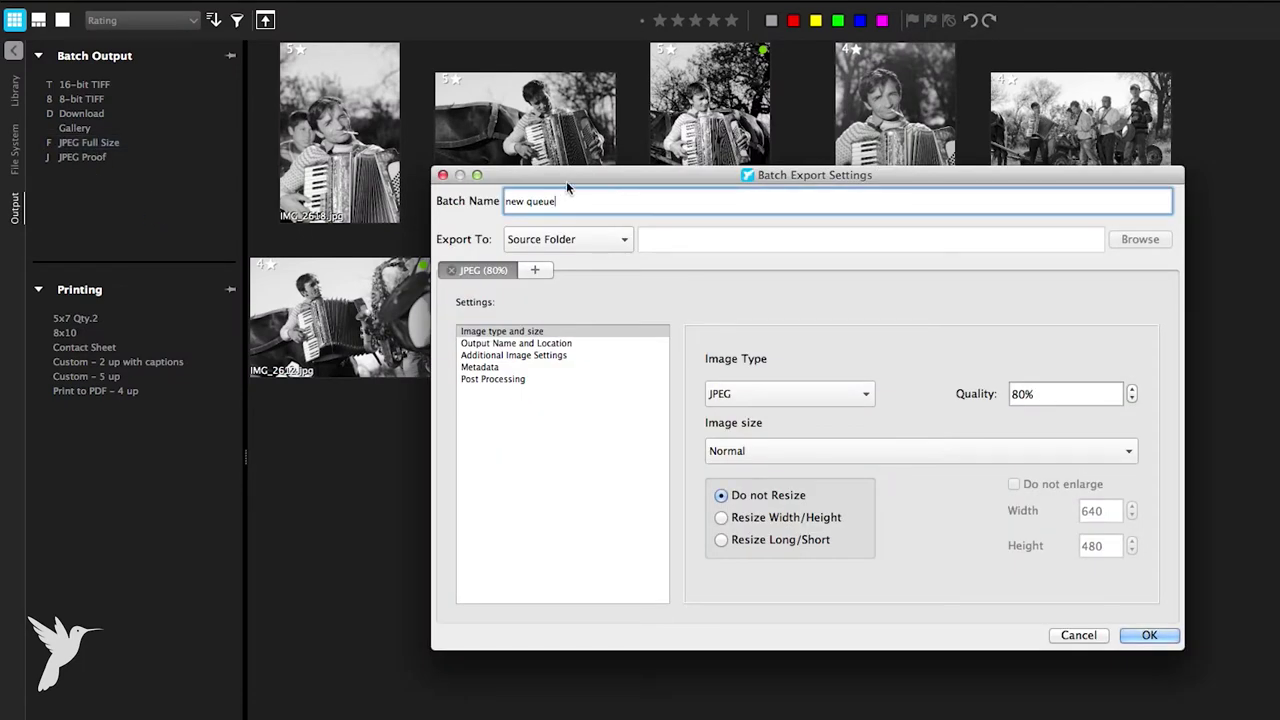
click(549, 195)
click(545, 199)
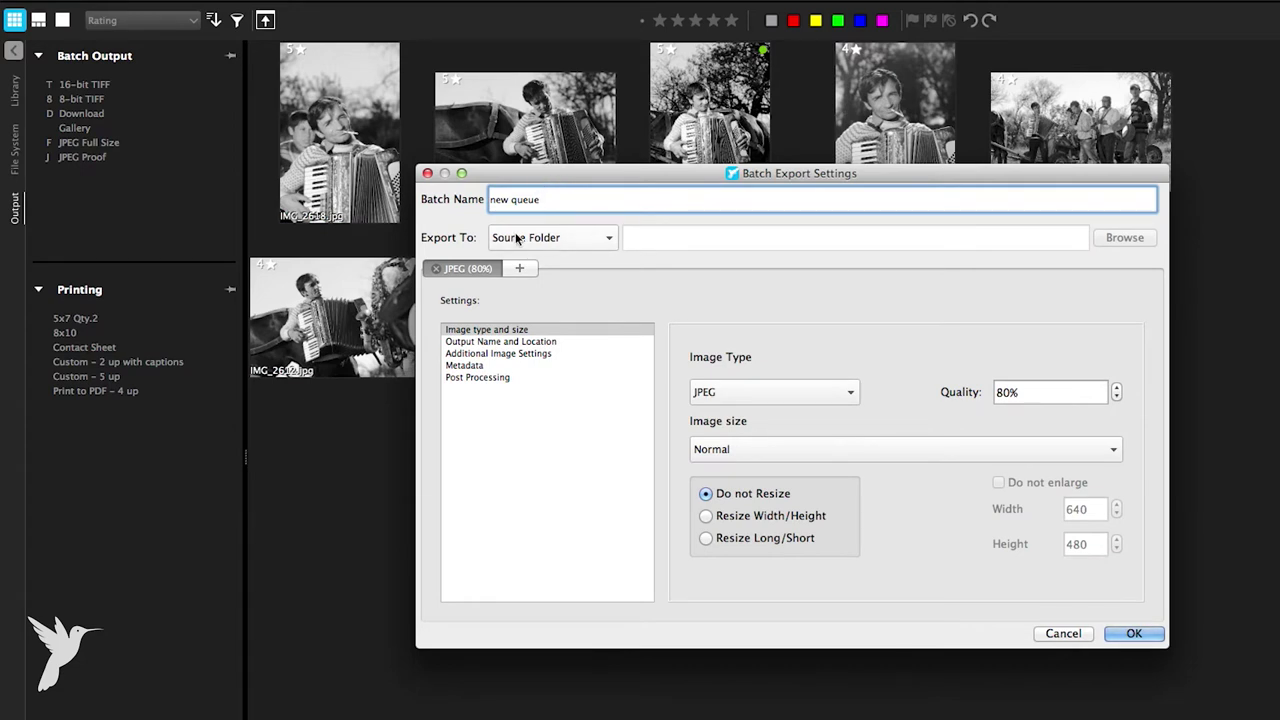
click(1063, 634)
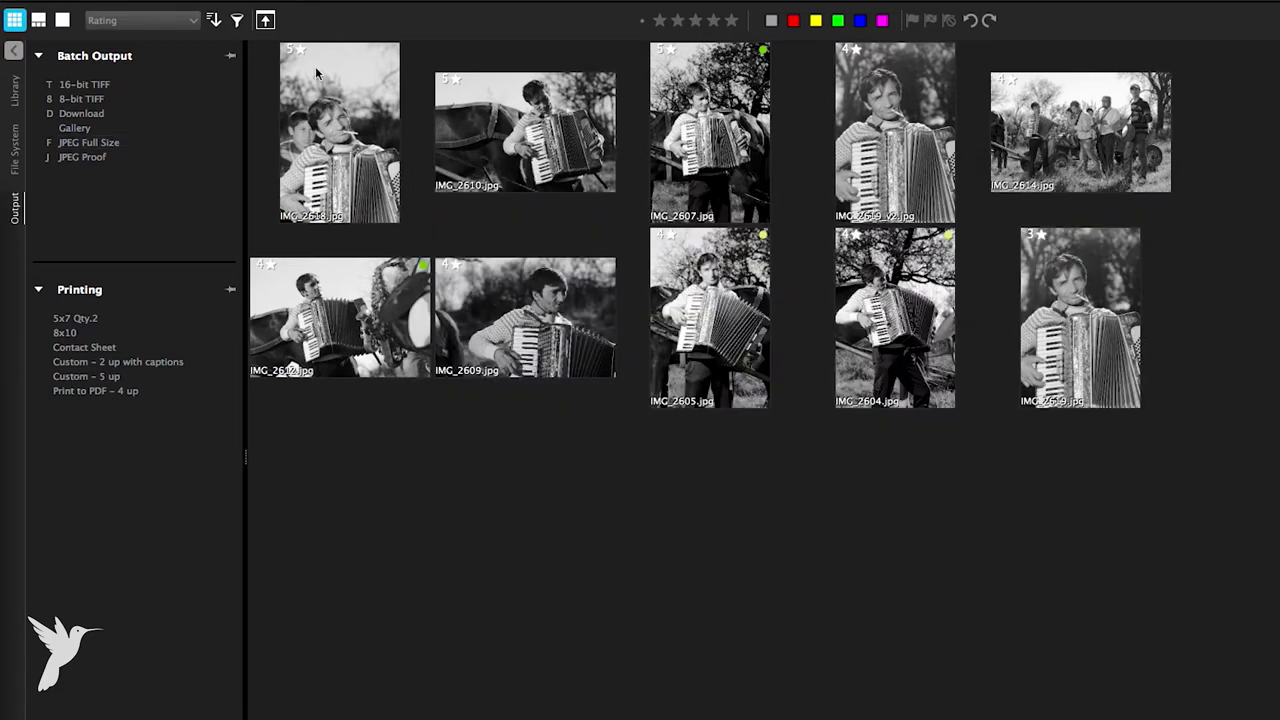
click(337, 134)
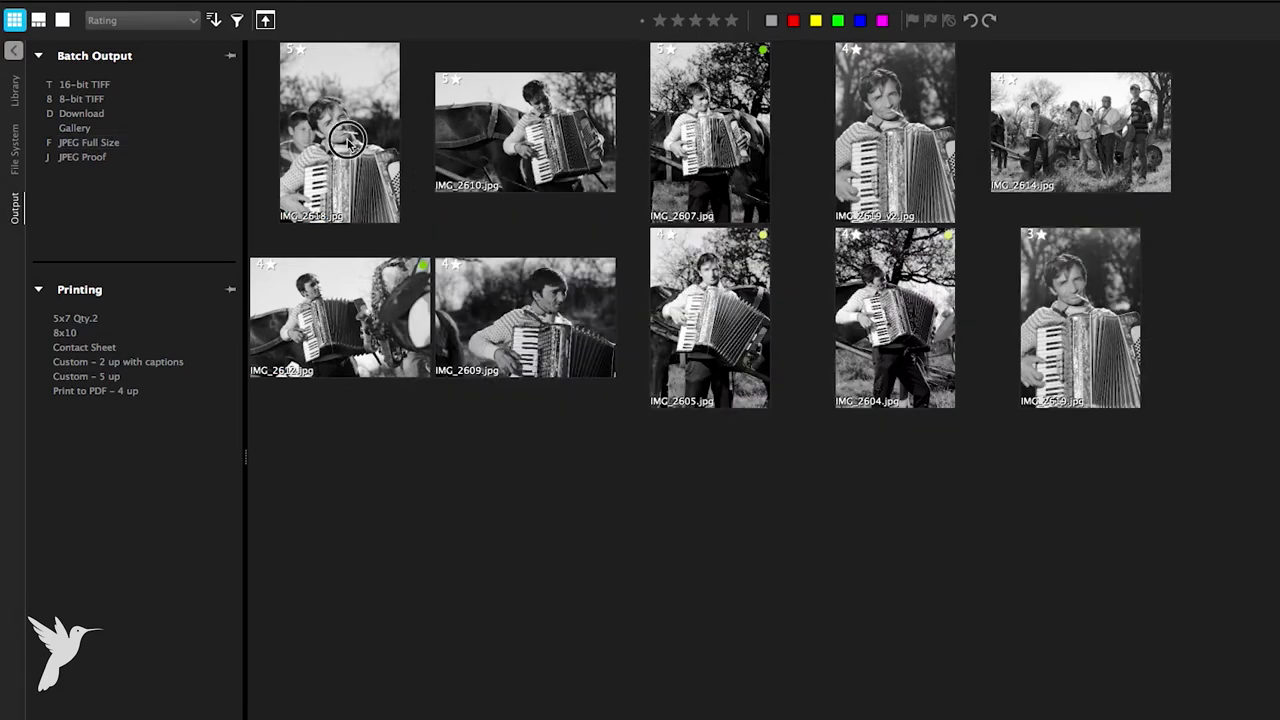
click(300, 60)
Choose Adobe Photoshop CS6 as the external editor, keeping 16-bit TIFF output.
click(265, 20)
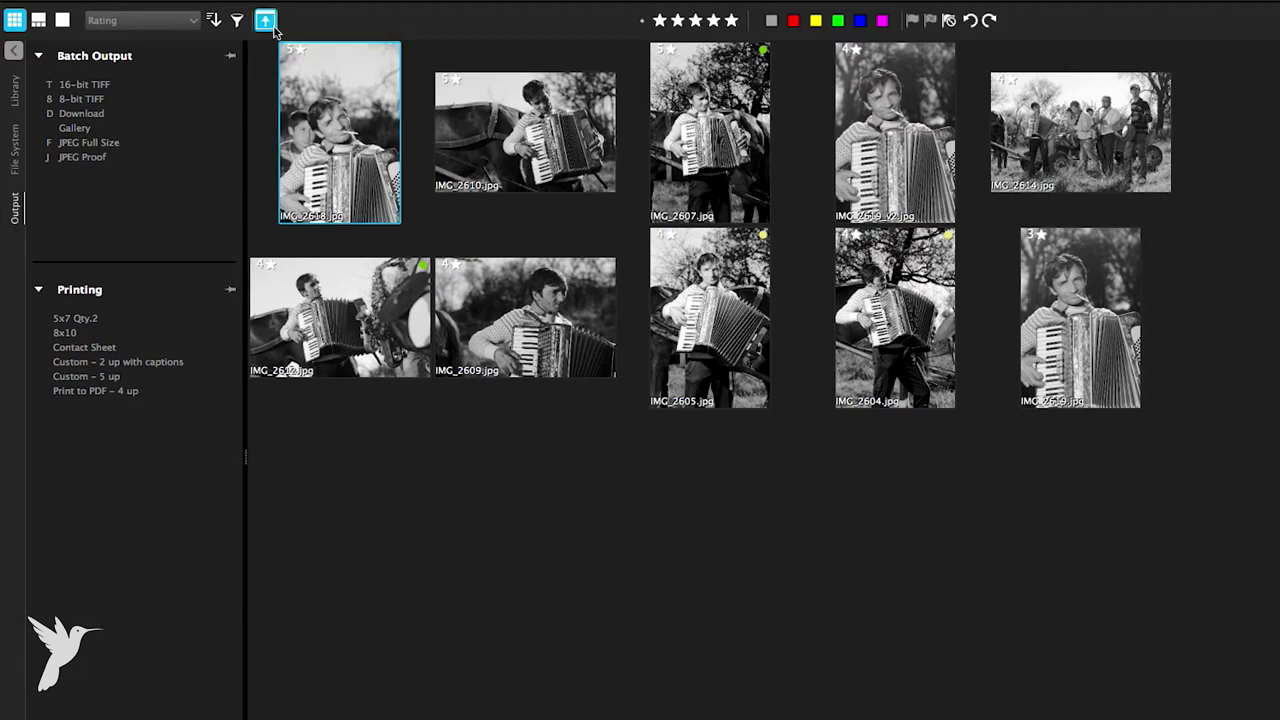
click(938, 411)
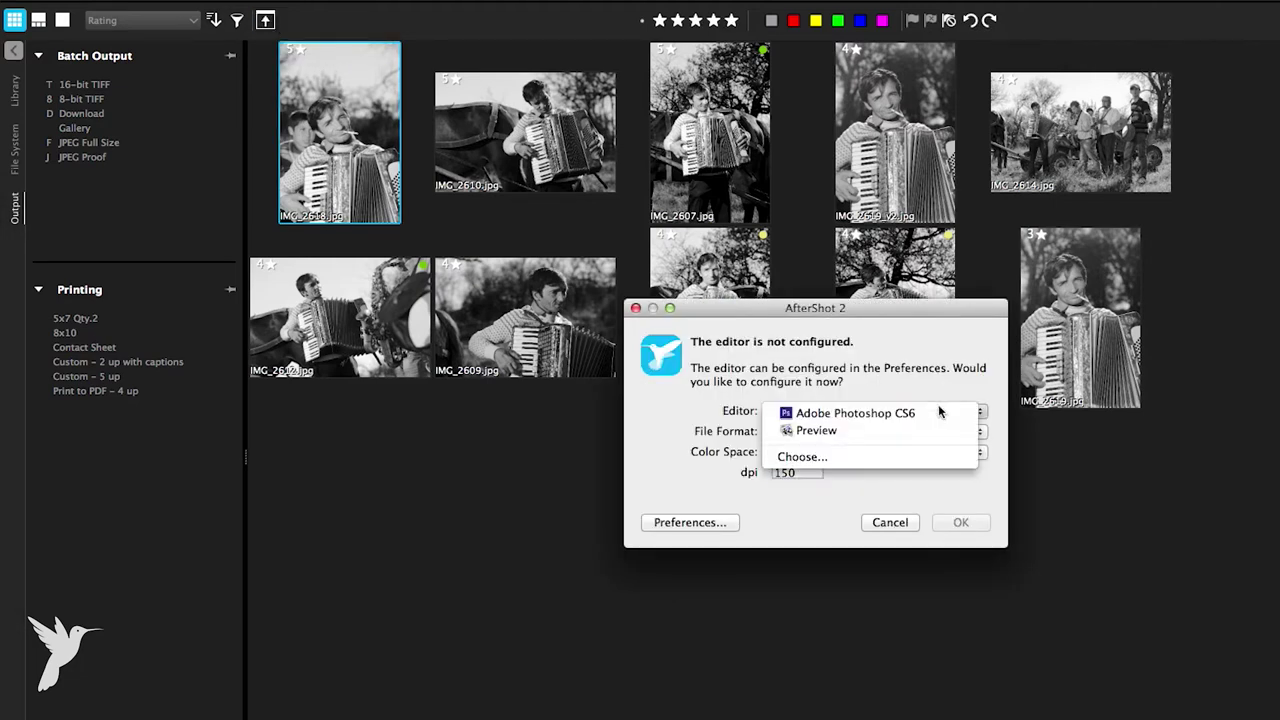
click(929, 412)
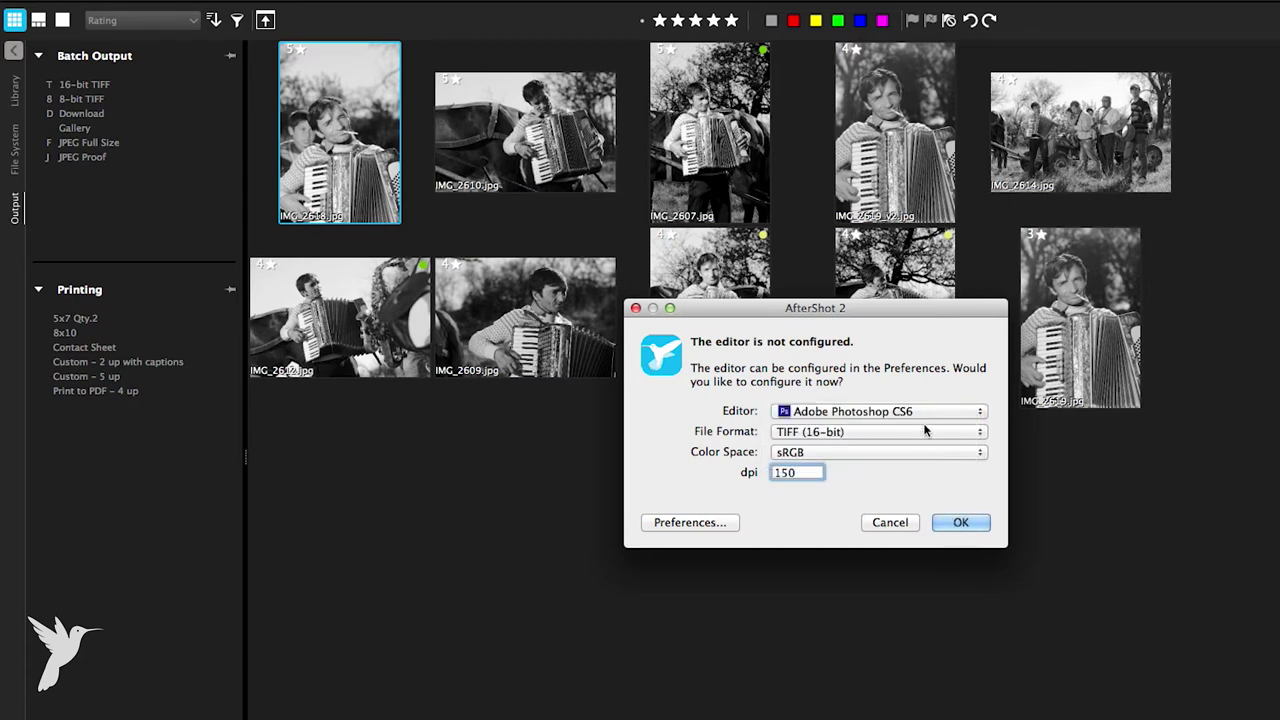
click(925, 436)
click(920, 474)
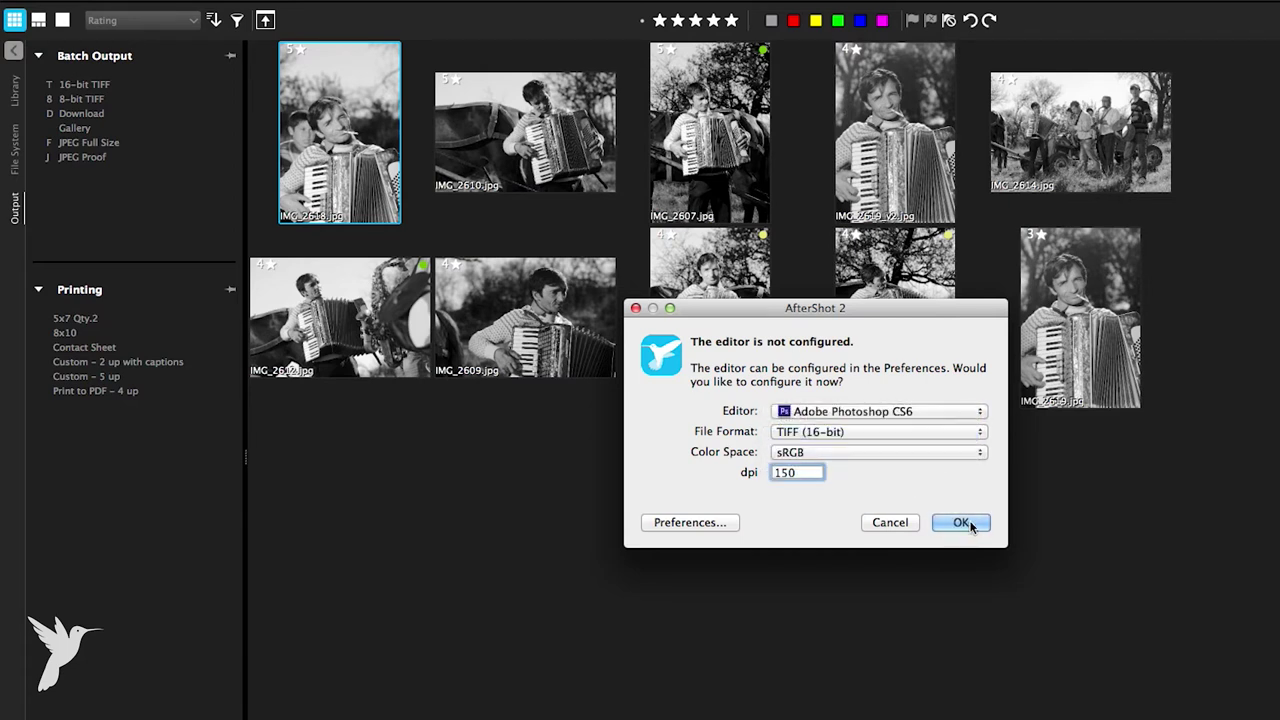